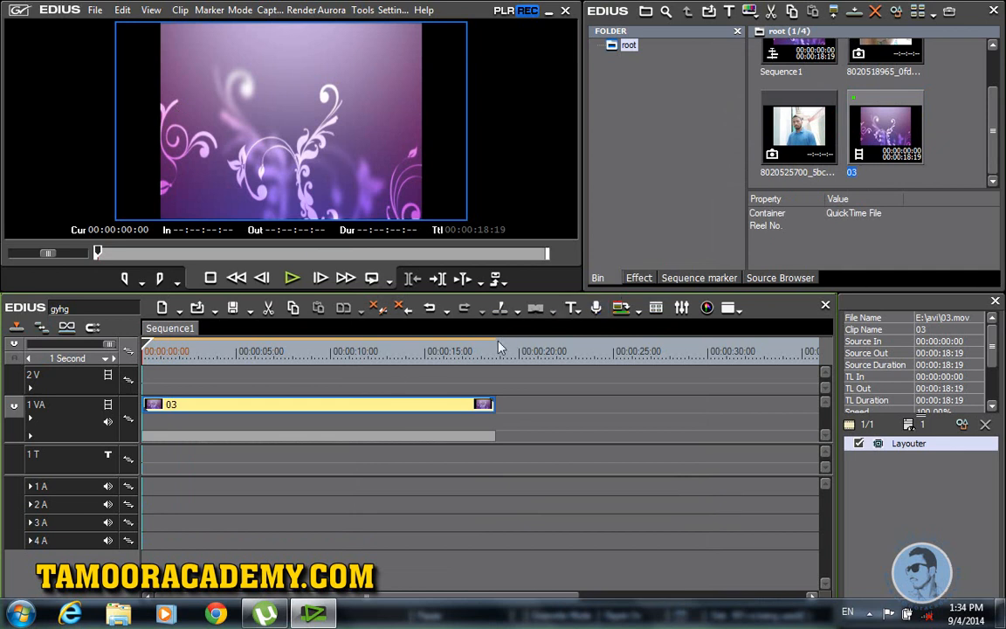
Step: Apply the Layouter keyer to clip 03 so the floral clip fills the frame
{"action": "left_click", "coordinate": [639, 278]}
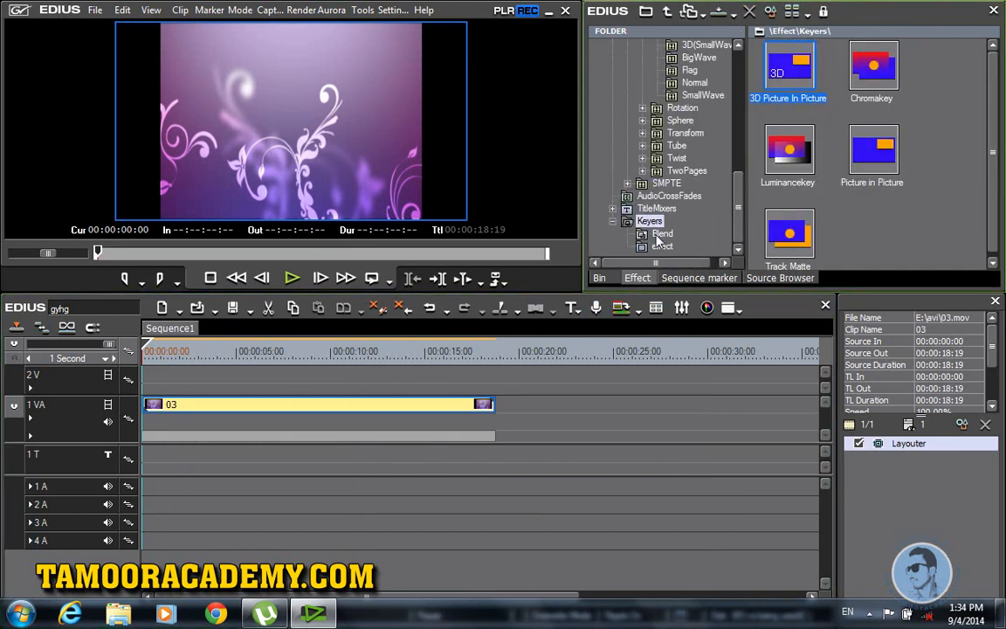
{"action": "left_click", "coordinate": [662, 246]}
{"action": "left_click_drag", "start_coordinate": [789, 71], "coordinate": [316, 404]}
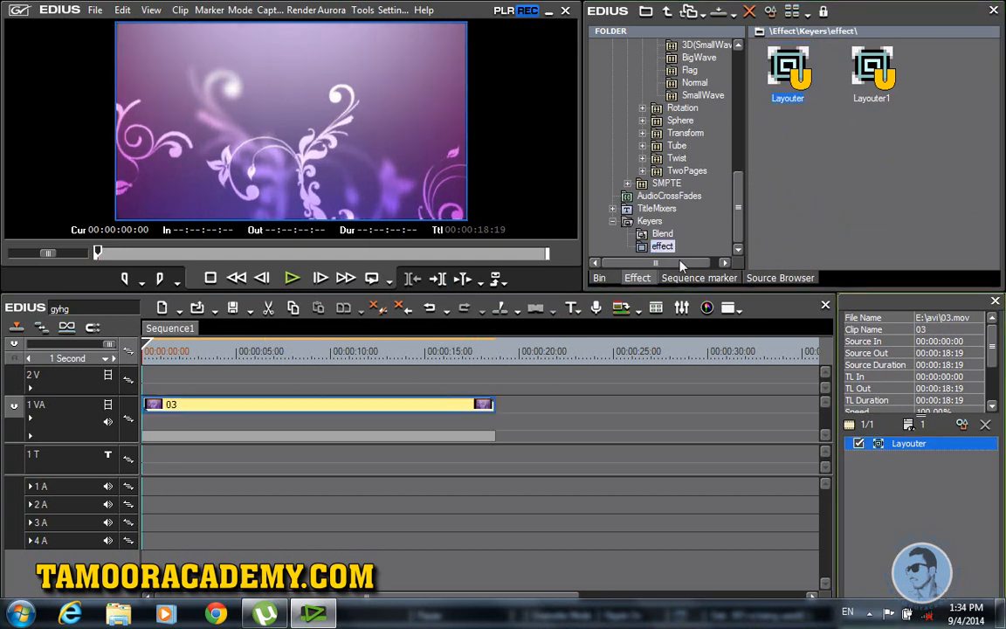
{"action": "left_click_drag", "start_coordinate": [739, 192], "coordinate": [742, 89]}
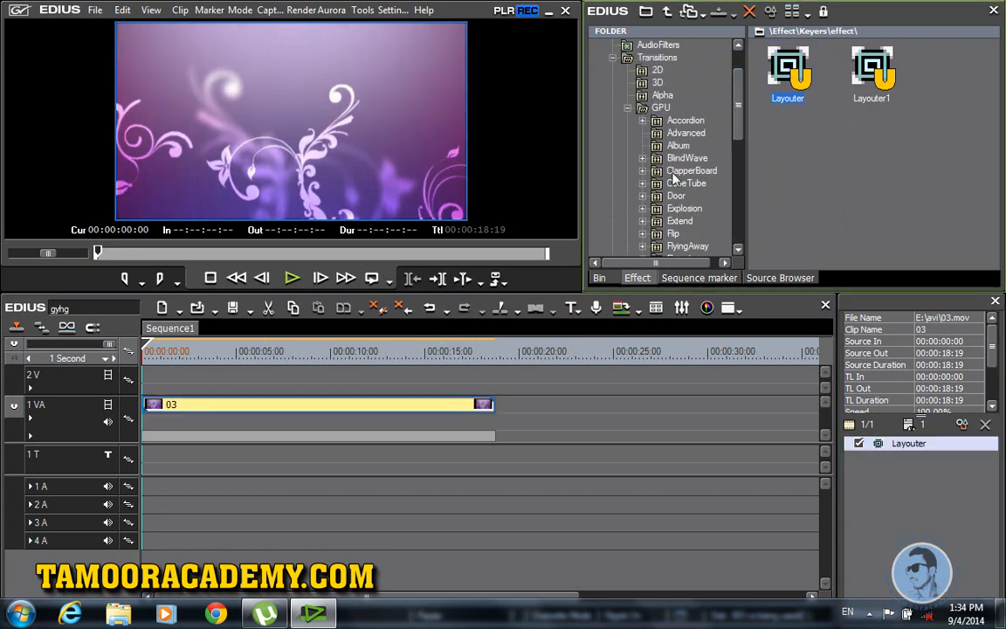
Step: Place the photo from the bin at the start of track 2 V
{"action": "left_click", "coordinate": [600, 278]}
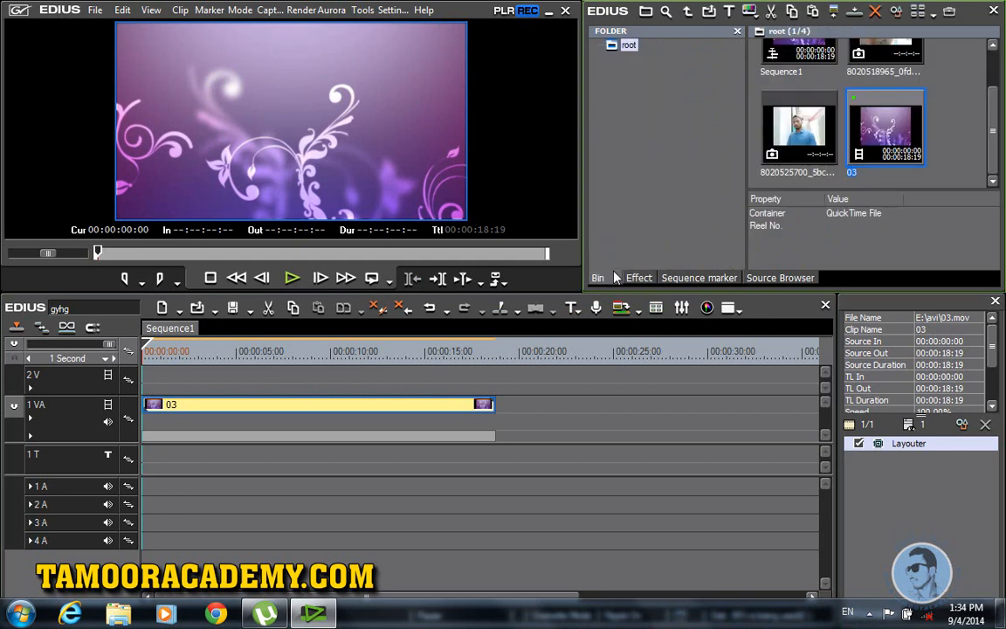
{"action": "left_click", "coordinate": [946, 151]}
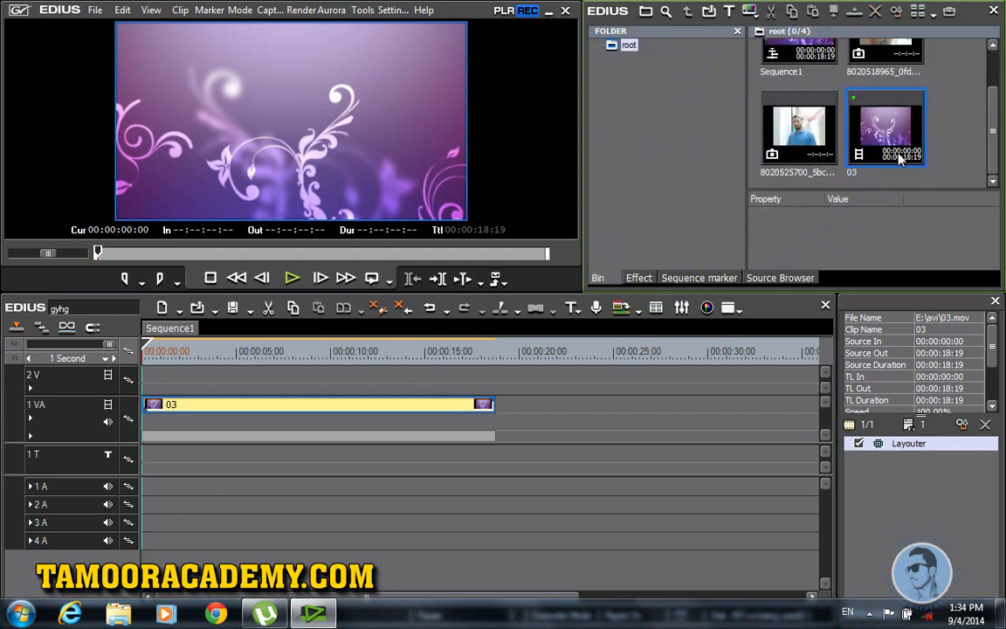
{"action": "scroll", "coordinate": [892, 105], "scroll_direction": "up", "scroll_amount": 2}
{"action": "left_click", "coordinate": [898, 78]}
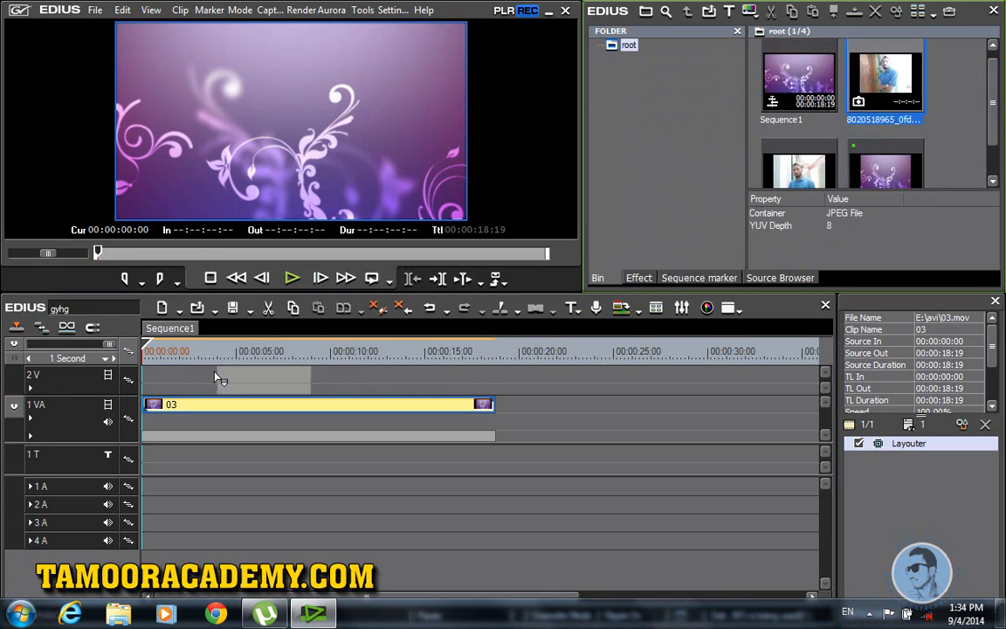
{"action": "left_click_drag", "start_coordinate": [153, 380], "coordinate": [192, 383]}
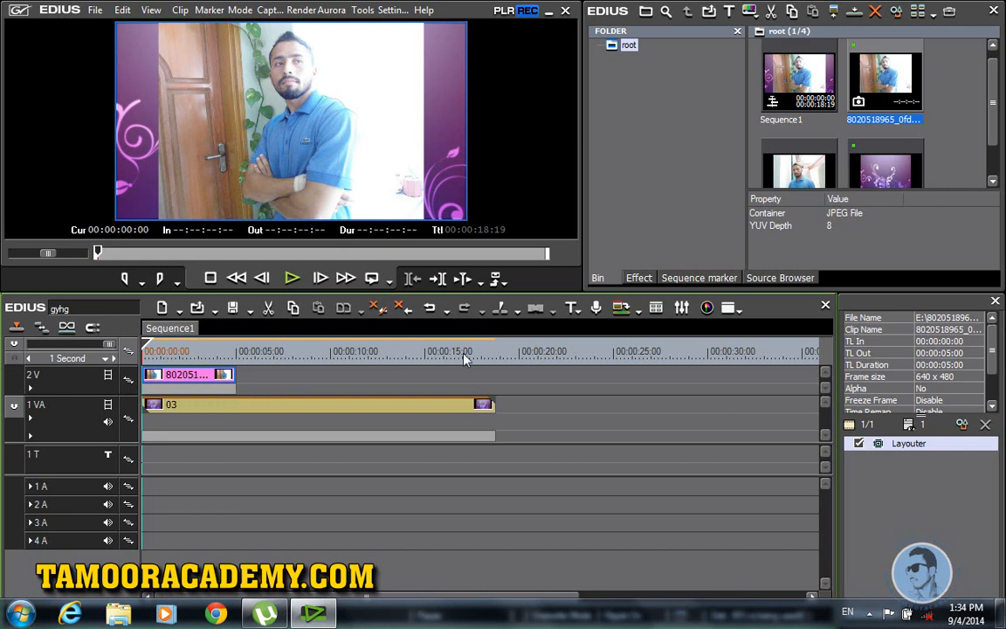
Step: Apply the 3D Picture In Picture keyer to the photo clip
{"action": "left_click", "coordinate": [638, 277]}
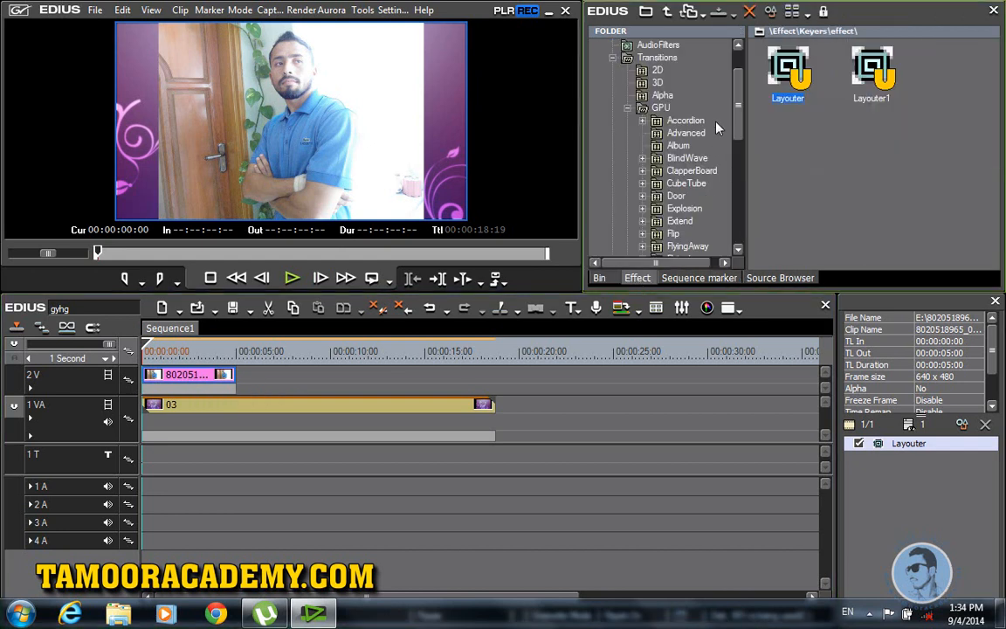
{"action": "scroll", "coordinate": [739, 131], "scroll_direction": "down", "scroll_amount": 10}
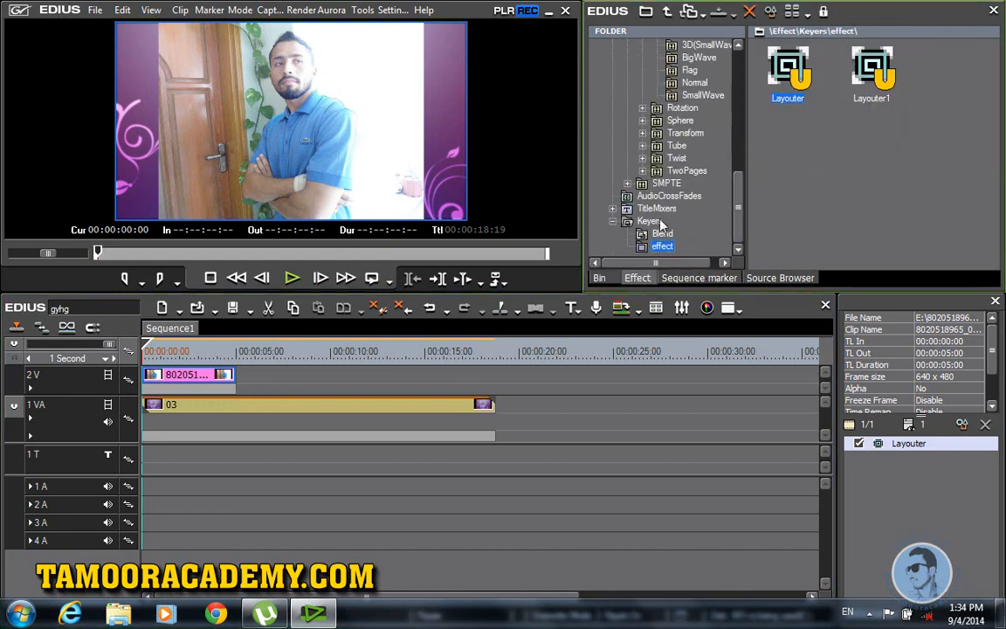
{"action": "left_click", "coordinate": [648, 221]}
{"action": "left_click_drag", "start_coordinate": [786, 70], "coordinate": [188, 375]}
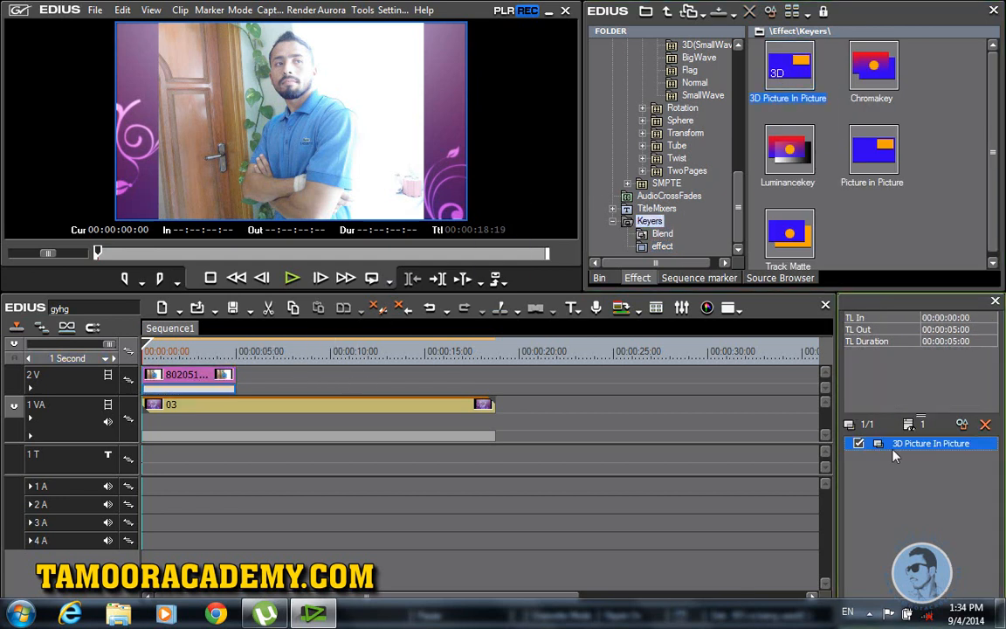
Step: Keyframe the photo's scale from nothing at the start to a small inset
{"action": "double_click", "coordinate": [892, 450]}
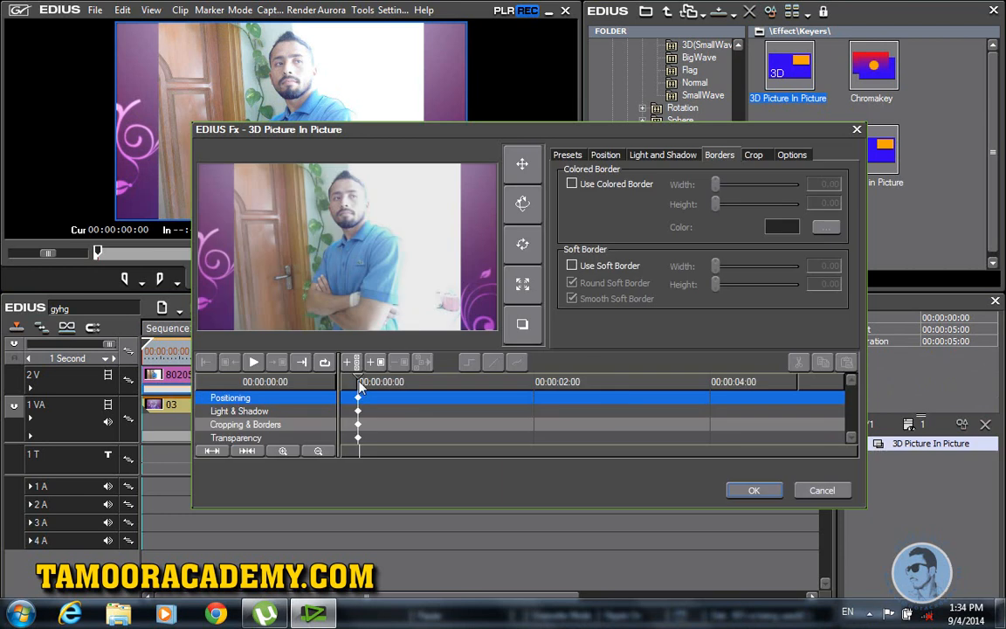
{"action": "left_click", "coordinate": [523, 284]}
{"action": "left_click_drag", "start_coordinate": [361, 254], "coordinate": [271, 254]}
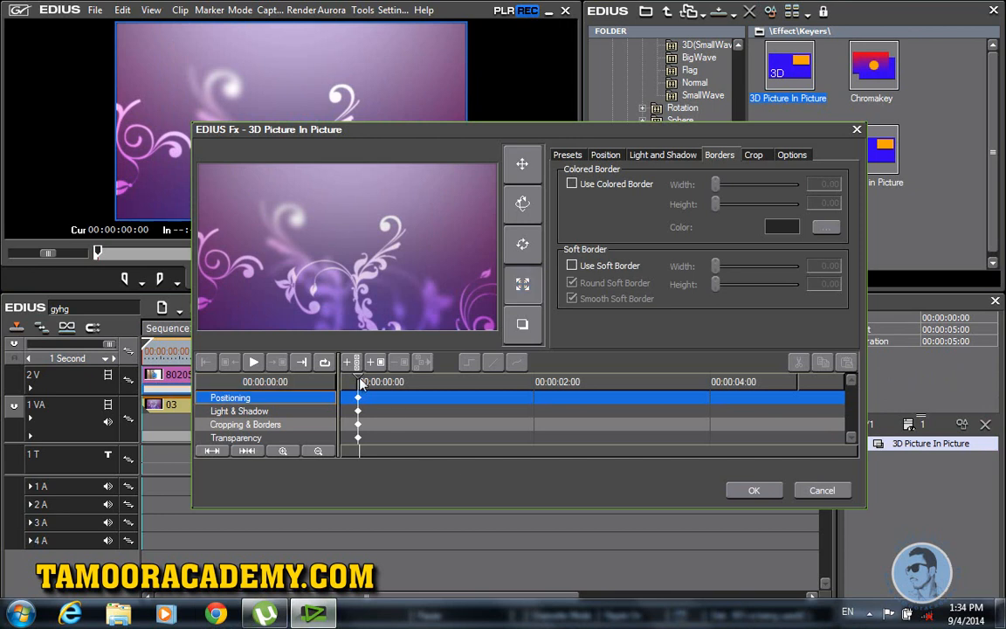
{"action": "left_click_drag", "start_coordinate": [358, 385], "coordinate": [376, 386]}
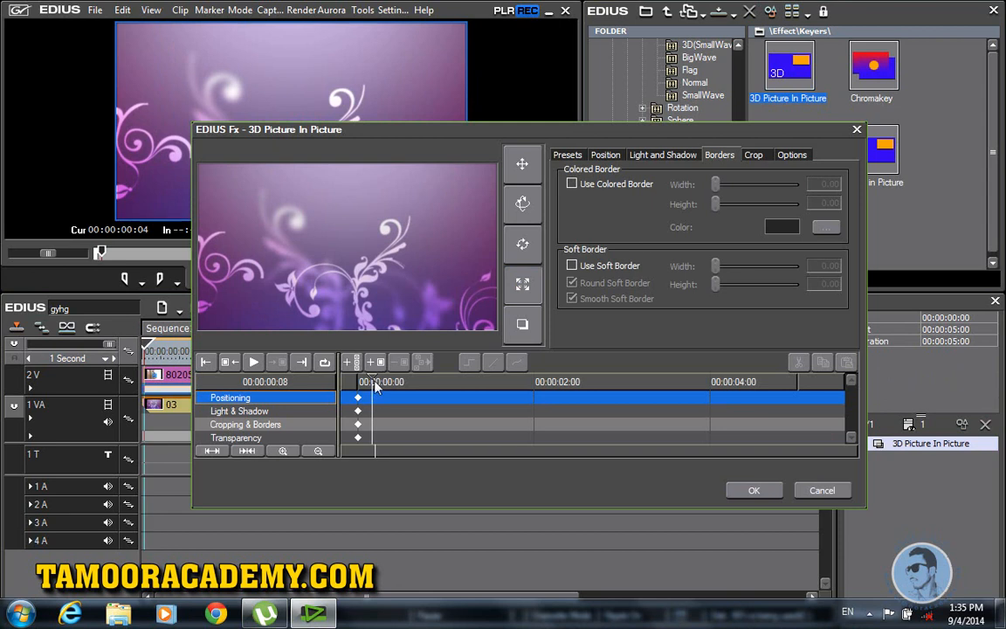
{"action": "left_click", "coordinate": [523, 284]}
{"action": "left_click_drag", "start_coordinate": [351, 252], "coordinate": [389, 180]}
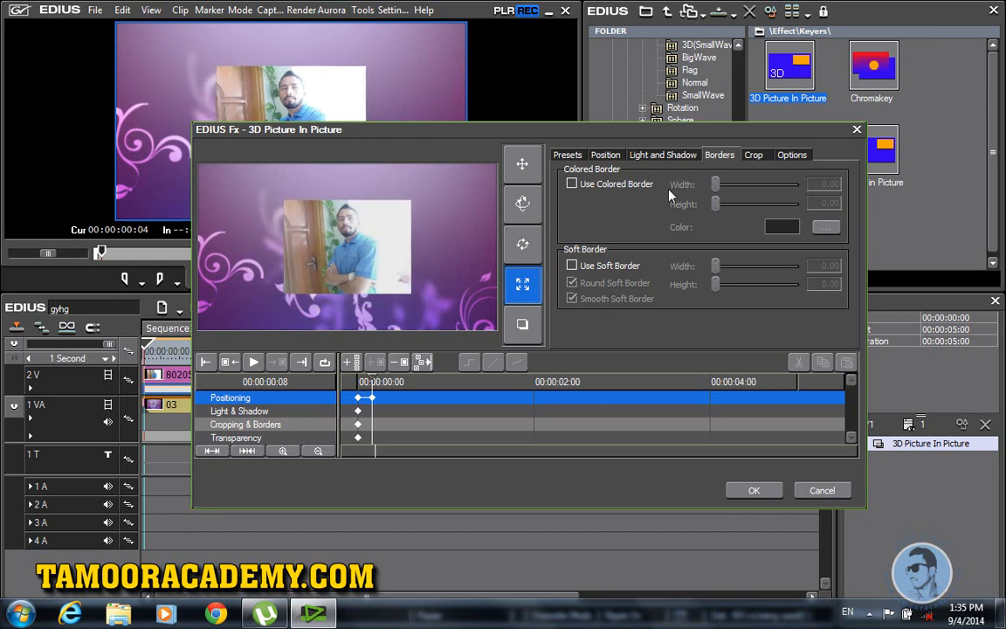
Step: Crop the photo to Left 100.44, Right 131.00, Top 48.03, Bottom 43.67 and enable a coloured border
{"action": "left_click", "coordinate": [752, 155]}
{"action": "left_click_drag", "start_coordinate": [610, 192], "coordinate": [619, 286]}
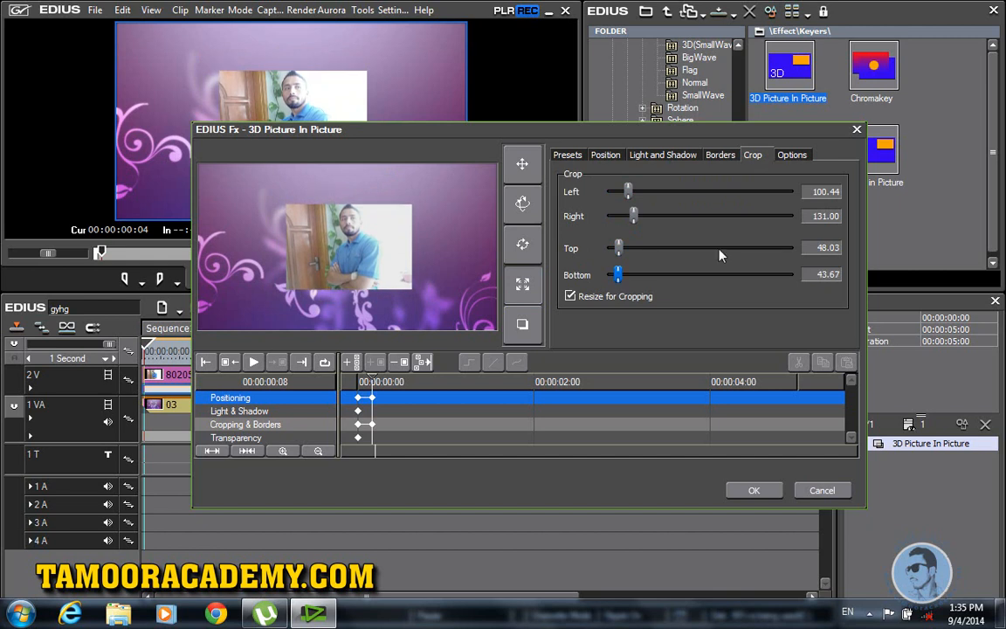
{"action": "left_click", "coordinate": [721, 156]}
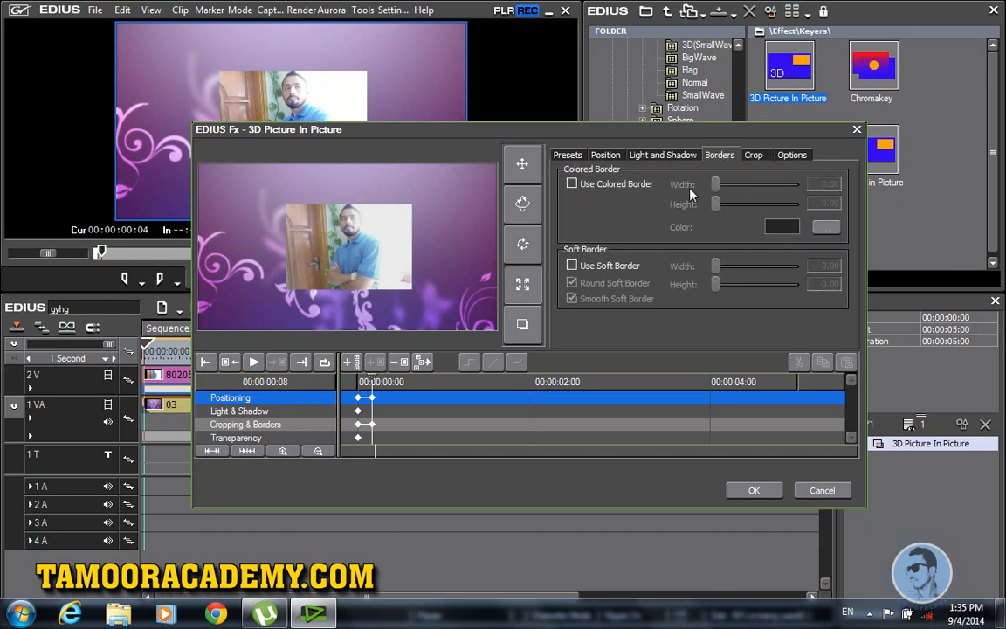
{"action": "left_click", "coordinate": [573, 184]}
Step: Make the photo's border yellow with Width 5.88 and Height 6.86
{"action": "left_click", "coordinate": [781, 227]}
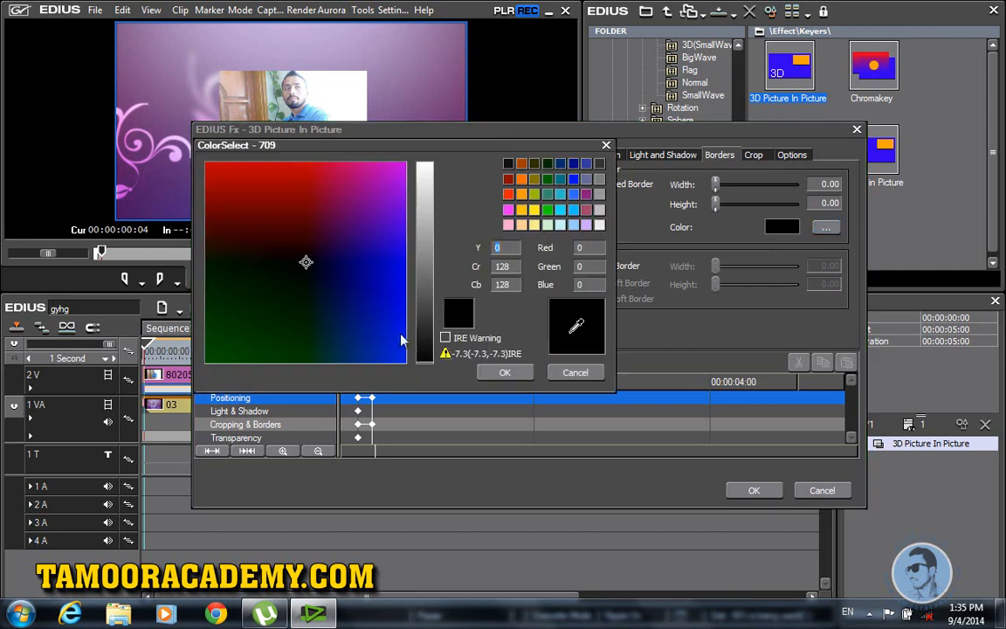
{"action": "left_click", "coordinate": [535, 210]}
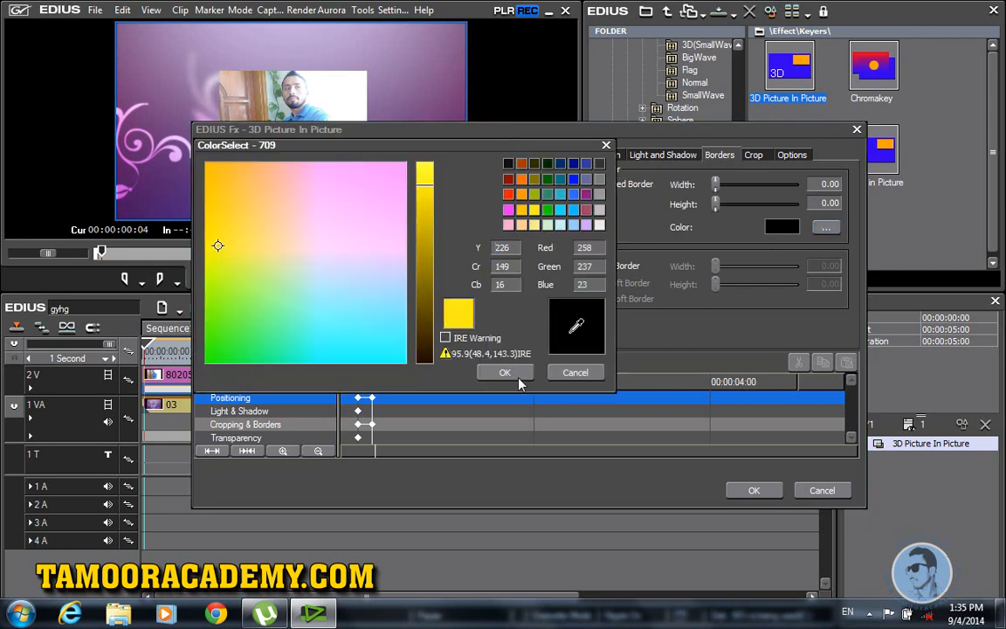
{"action": "left_click", "coordinate": [507, 372]}
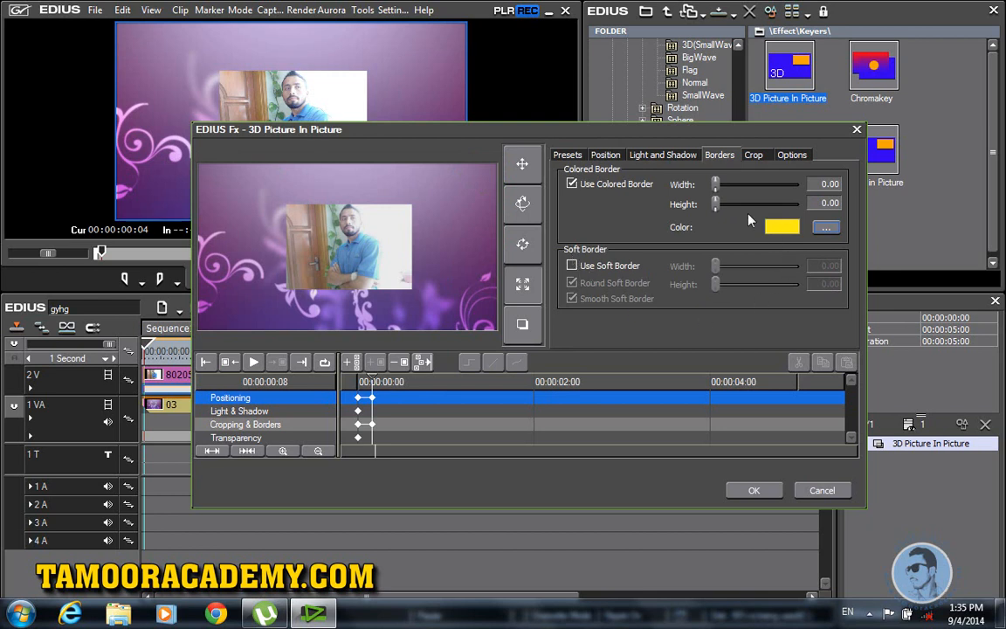
{"action": "left_click_drag", "start_coordinate": [717, 203], "coordinate": [719, 186]}
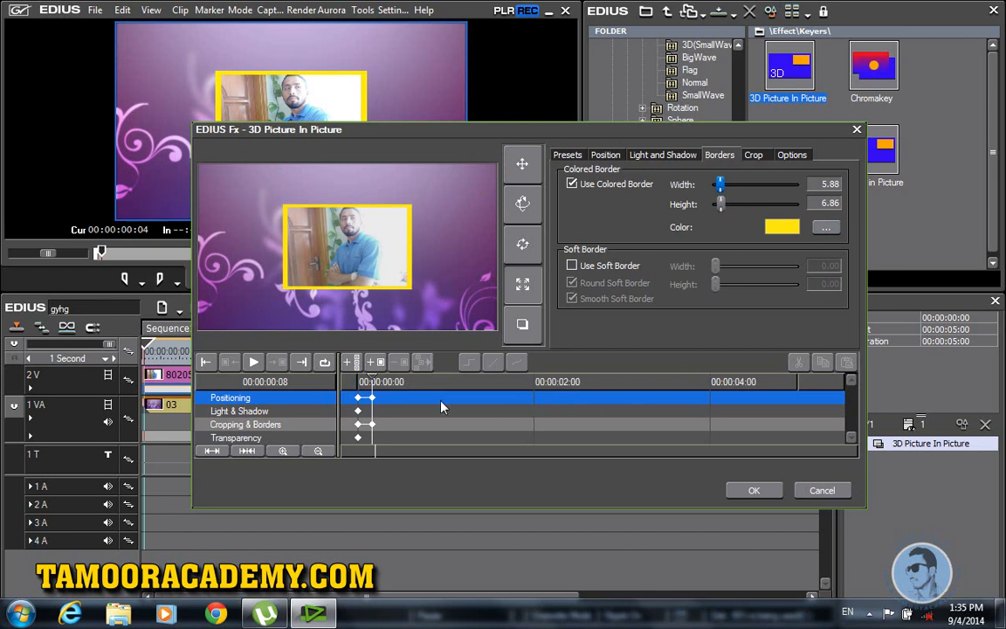
{"action": "left_click_drag", "start_coordinate": [373, 384], "coordinate": [483, 384]}
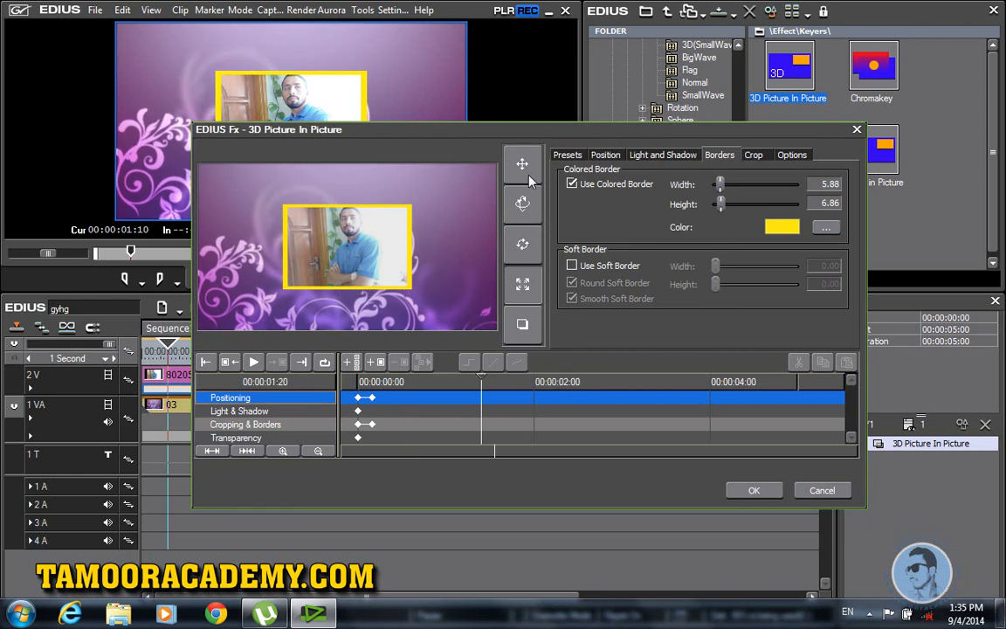
Step: Tilt the framed photo in the upper right at 00:00:01:20 and preview the motion
{"action": "left_click", "coordinate": [520, 247]}
{"action": "left_click_drag", "start_coordinate": [411, 232], "coordinate": [413, 139]}
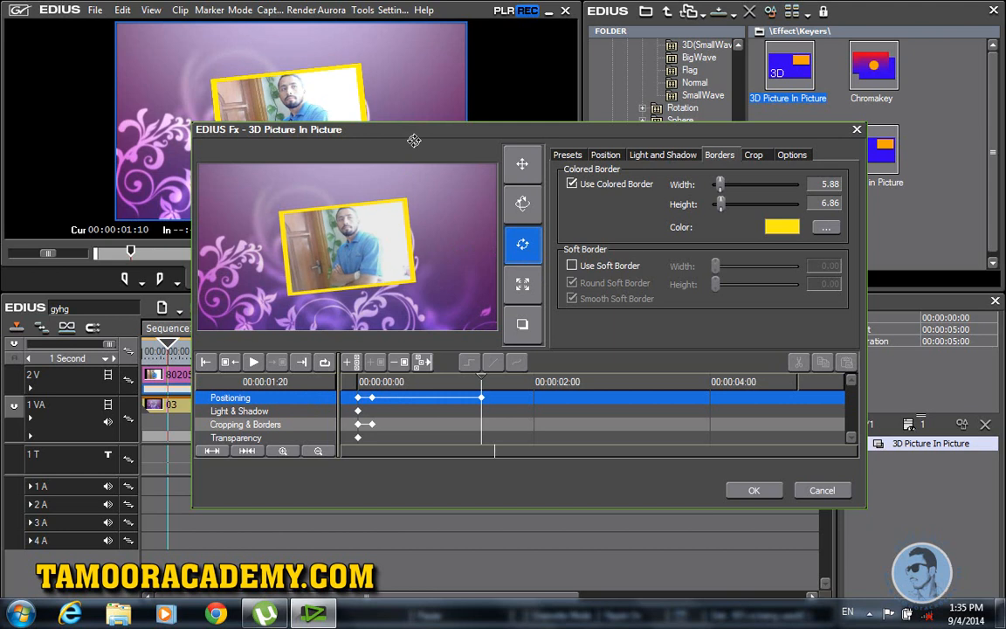
{"action": "left_click_drag", "start_coordinate": [425, 189], "coordinate": [422, 216]}
{"action": "left_click", "coordinate": [522, 163]}
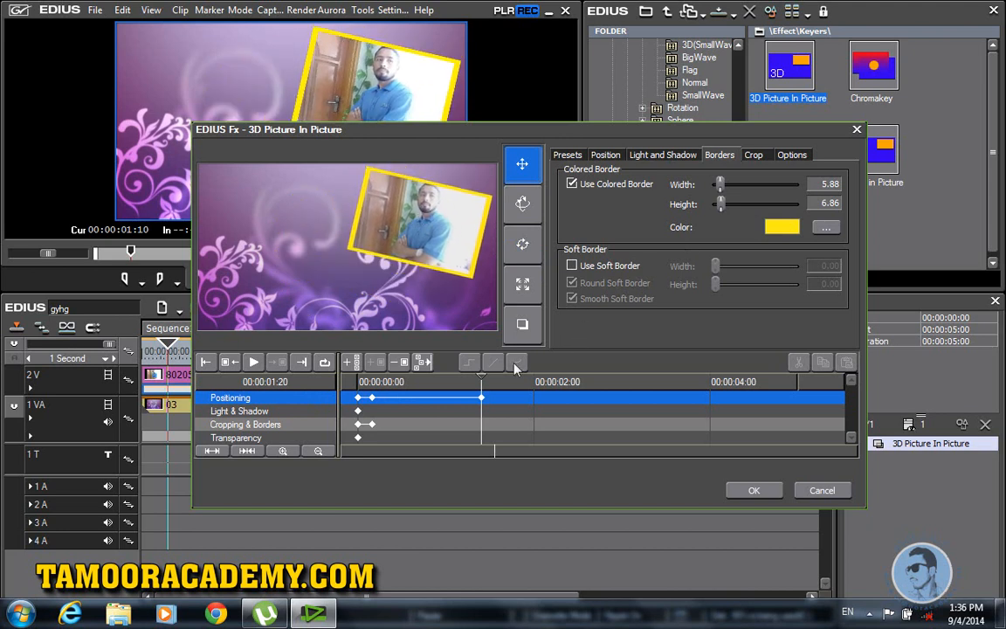
{"action": "key", "text": "space"}
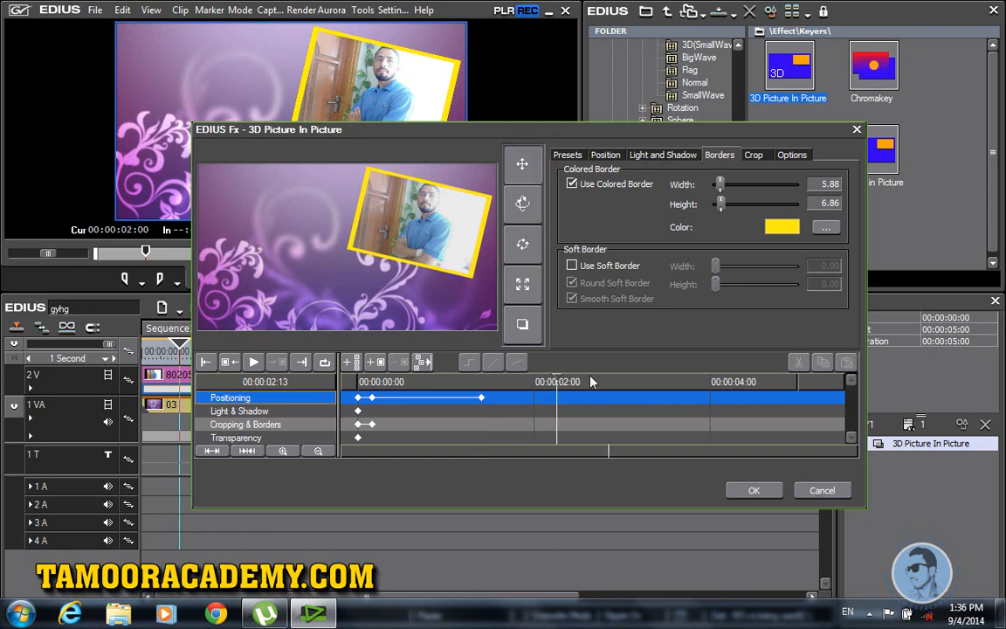
Step: At 00:00:02:36 move the photo lower left, tilted 9.95 (X -18.42, Y 20.28, scale 56.29)
{"action": "left_click", "coordinate": [522, 164]}
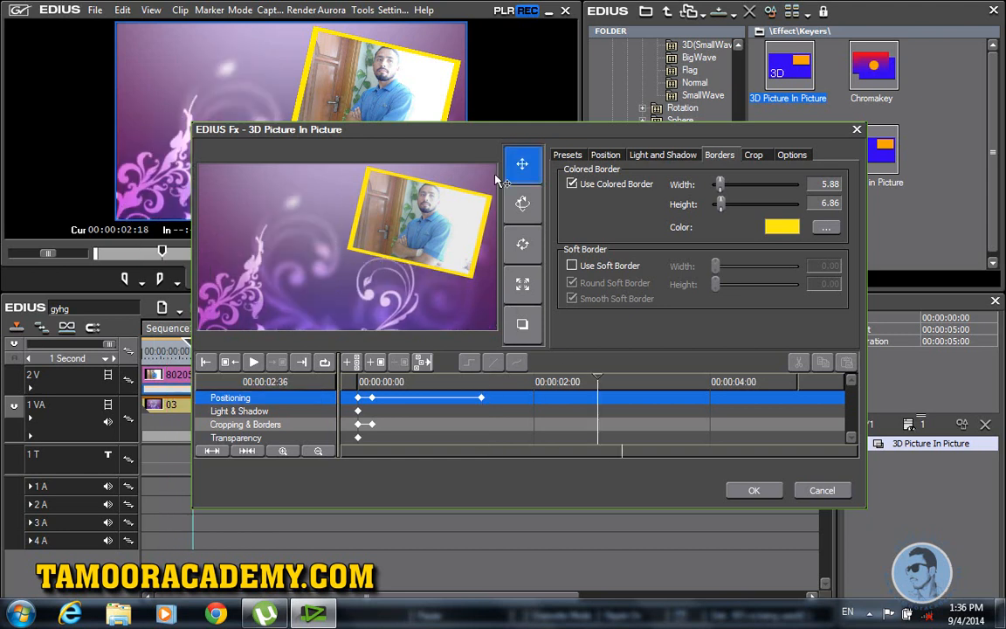
{"action": "left_click_drag", "start_coordinate": [413, 220], "coordinate": [293, 277]}
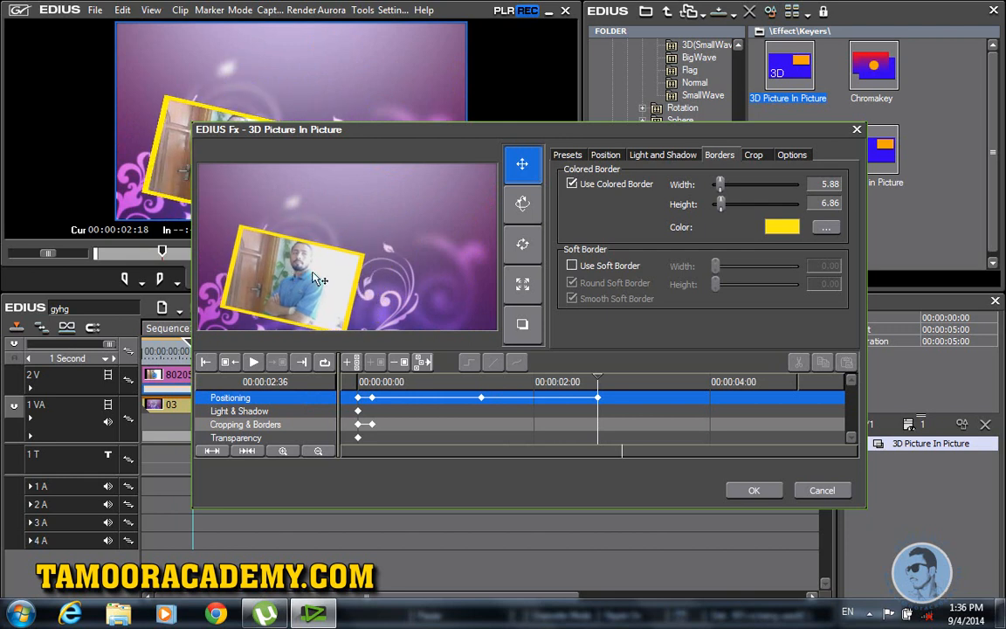
{"action": "left_click", "coordinate": [522, 243]}
{"action": "left_click_drag", "start_coordinate": [325, 234], "coordinate": [397, 104]}
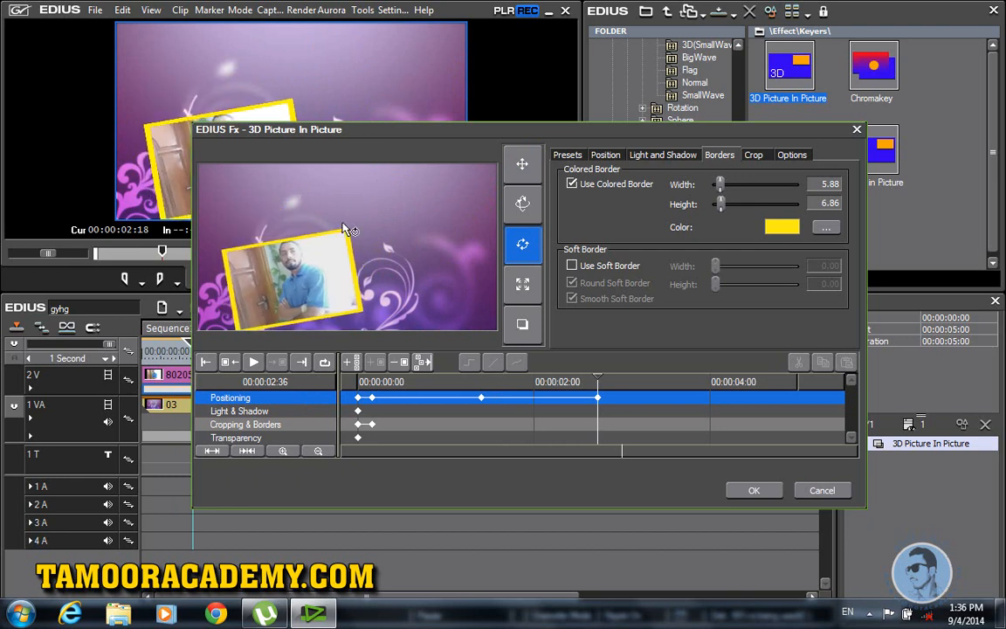
{"action": "left_click", "coordinate": [605, 155]}
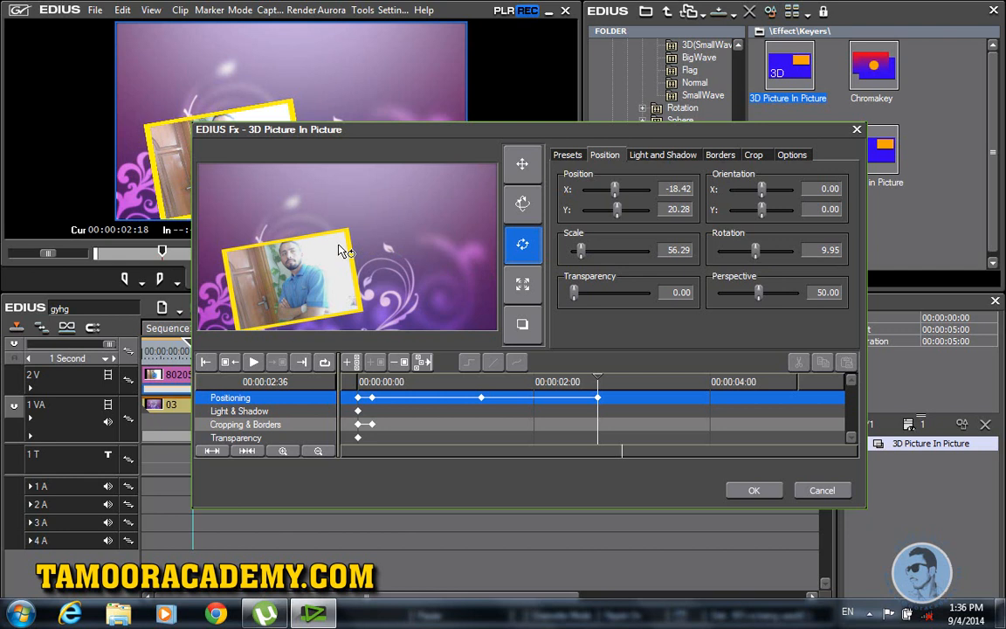
Step: Replace the yellow border with a soft border, Width 19.61 and Height 26.47, and apply
{"action": "left_click", "coordinate": [718, 156]}
{"action": "left_click", "coordinate": [572, 185]}
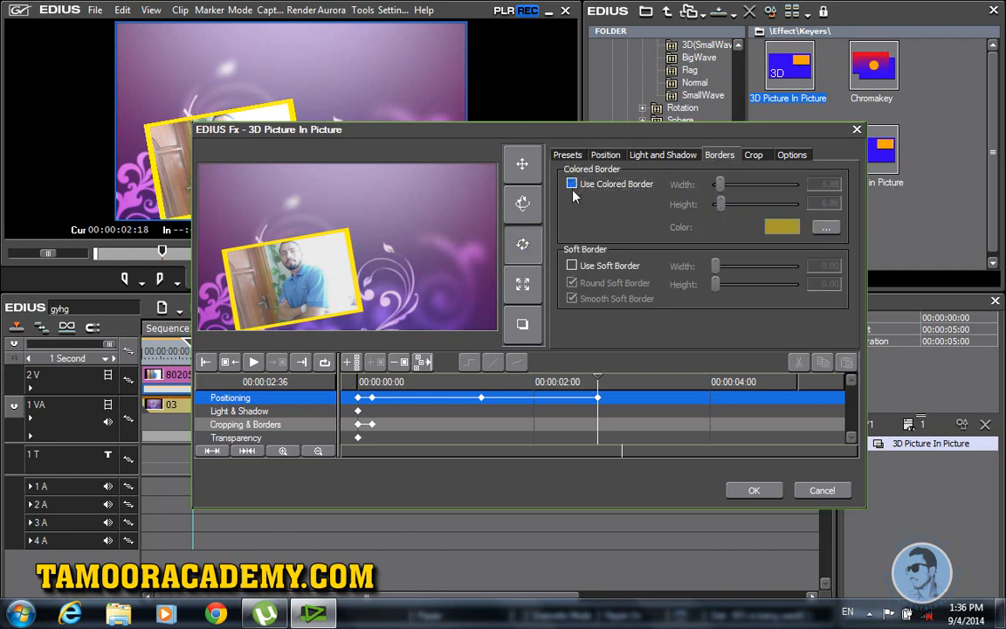
{"action": "left_click", "coordinate": [571, 266]}
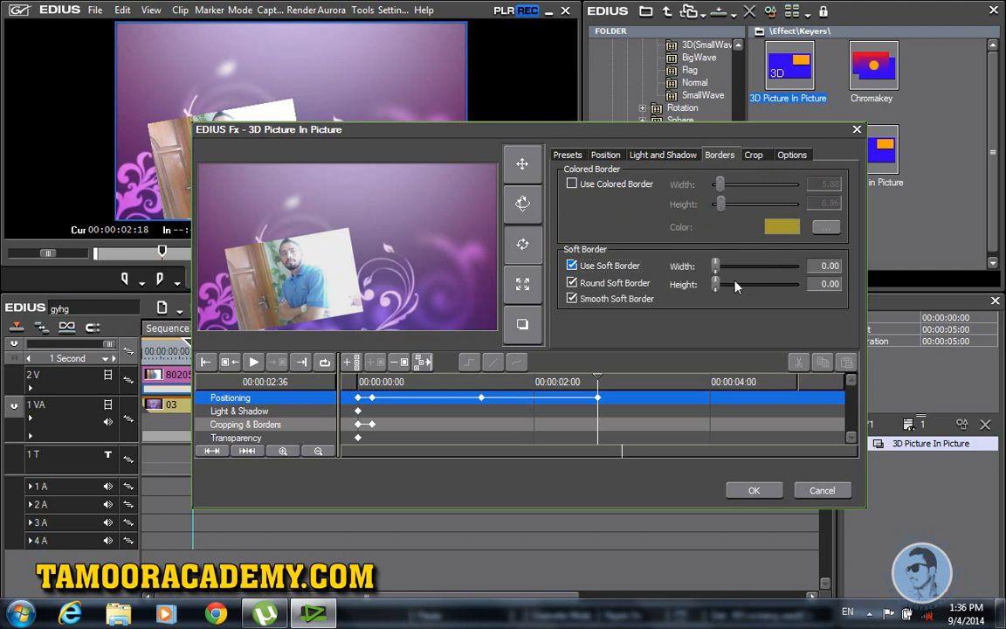
{"action": "left_click_drag", "start_coordinate": [716, 267], "coordinate": [731, 266]}
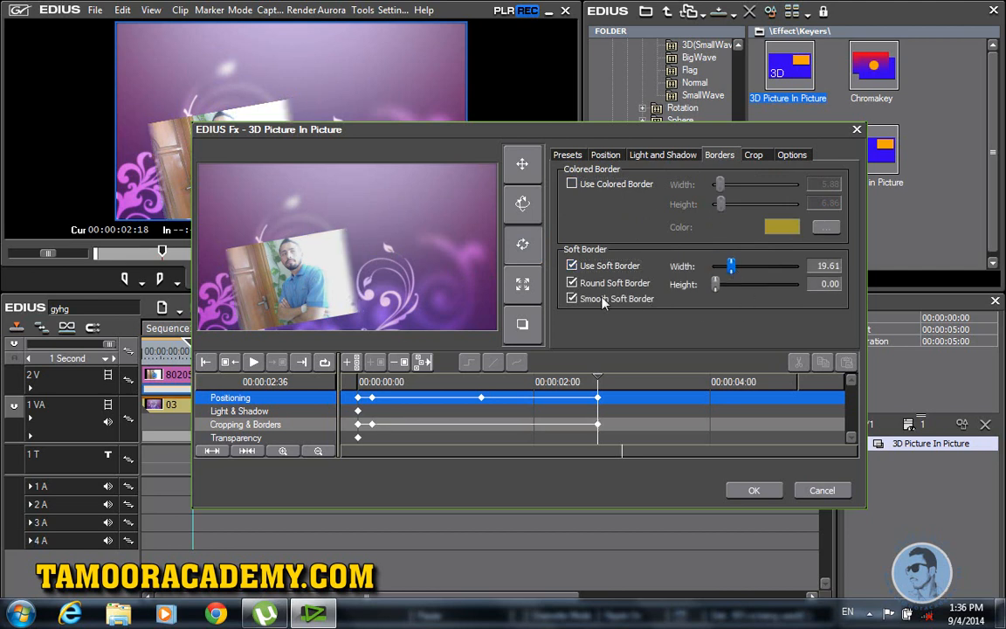
{"action": "mouse_move", "coordinate": [729, 293]}
{"action": "left_mouse_down"}
{"action": "mouse_move", "coordinate": [757, 294]}
{"action": "mouse_move", "coordinate": [737, 294]}
{"action": "left_mouse_up"}
{"action": "left_click_drag", "start_coordinate": [600, 379], "coordinate": [804, 409]}
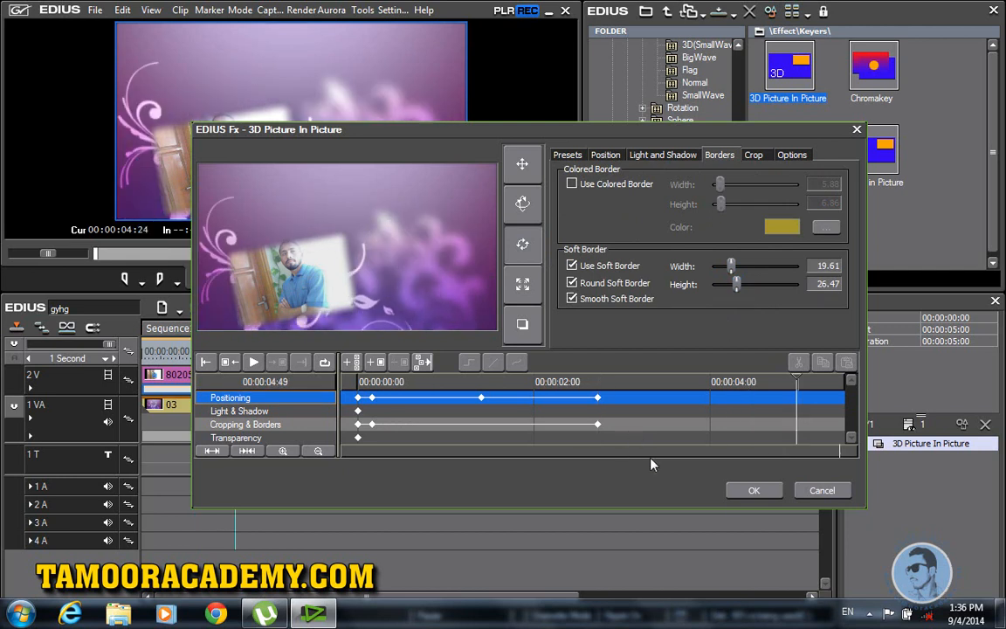
{"action": "left_click", "coordinate": [753, 493]}
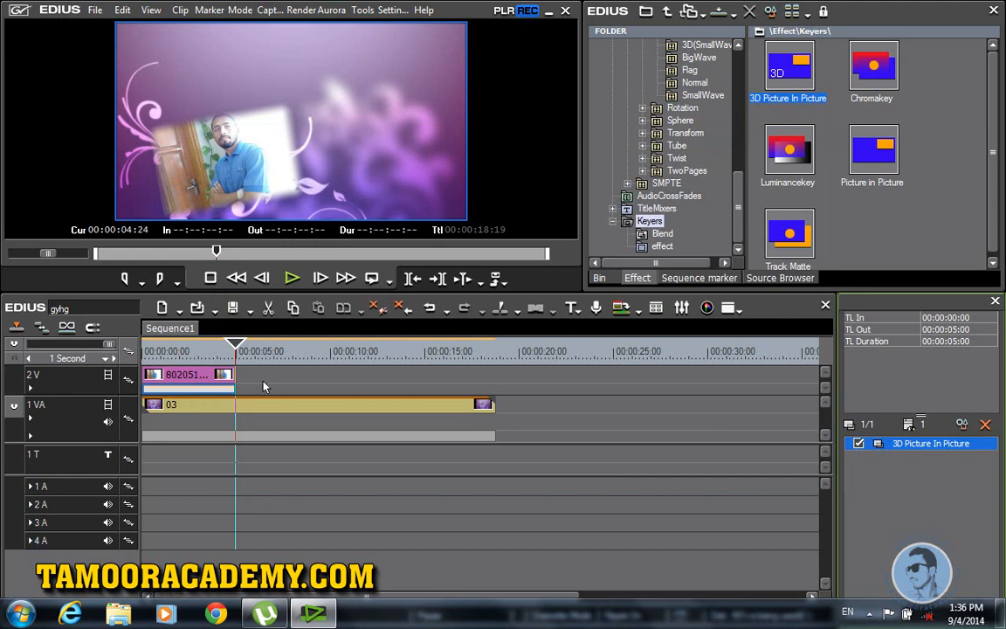
{"action": "left_click_drag", "start_coordinate": [238, 349], "coordinate": [132, 352]}
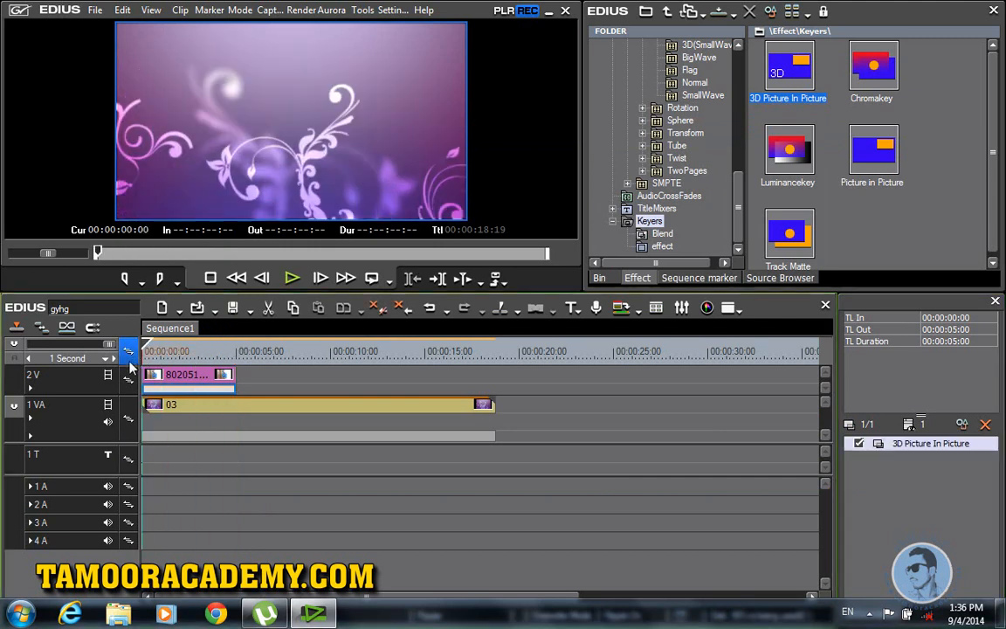
{"action": "left_click", "coordinate": [293, 279]}
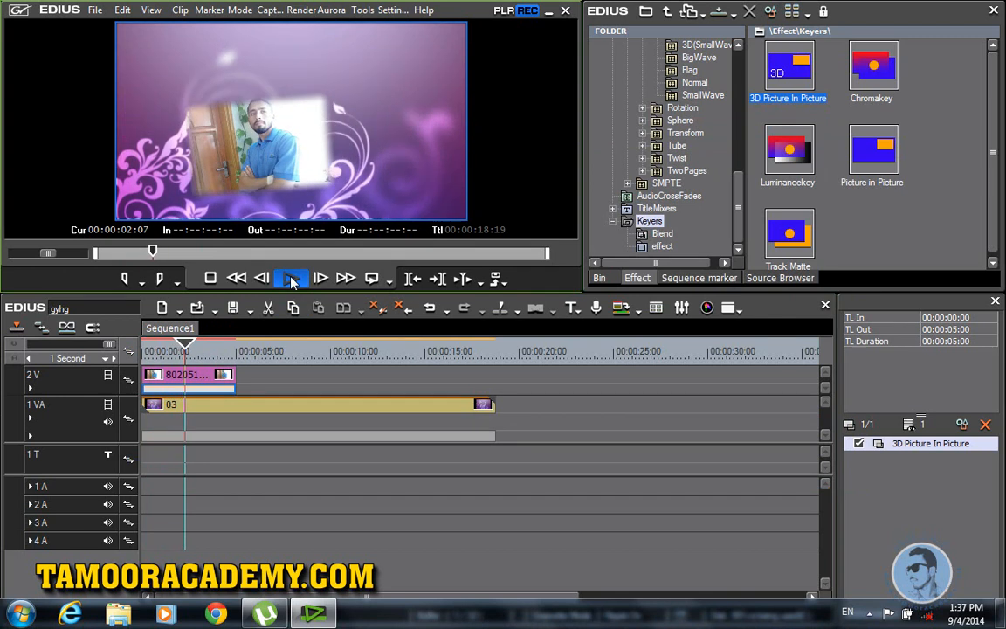
{"action": "left_click", "coordinate": [293, 280]}
{"action": "key", "text": "Home"}
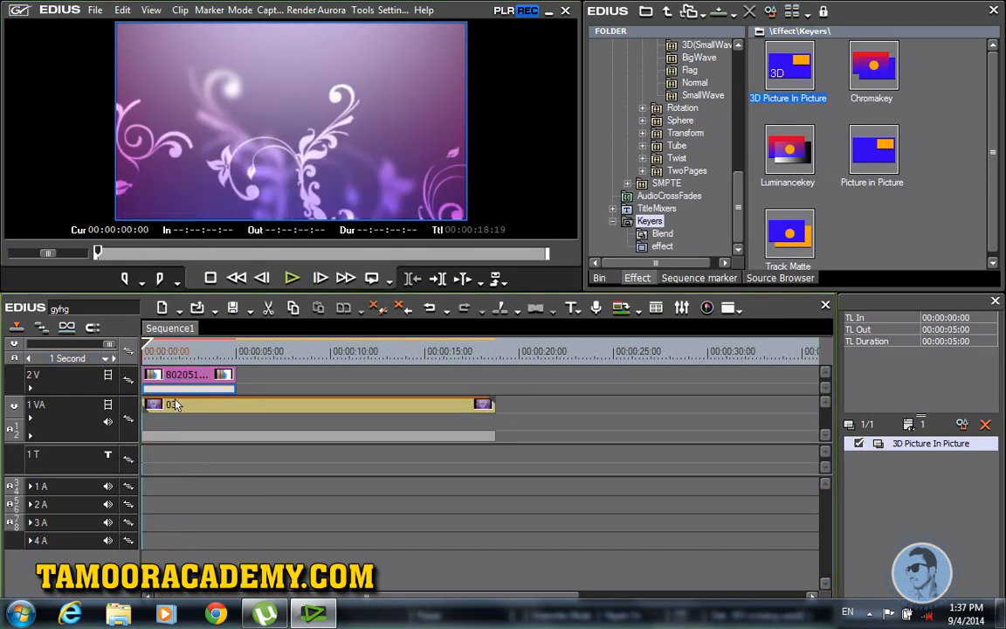
Step: Open the bin's import dialog and browse Local Disks E: and D: for the sound
{"action": "left_click", "coordinate": [599, 278]}
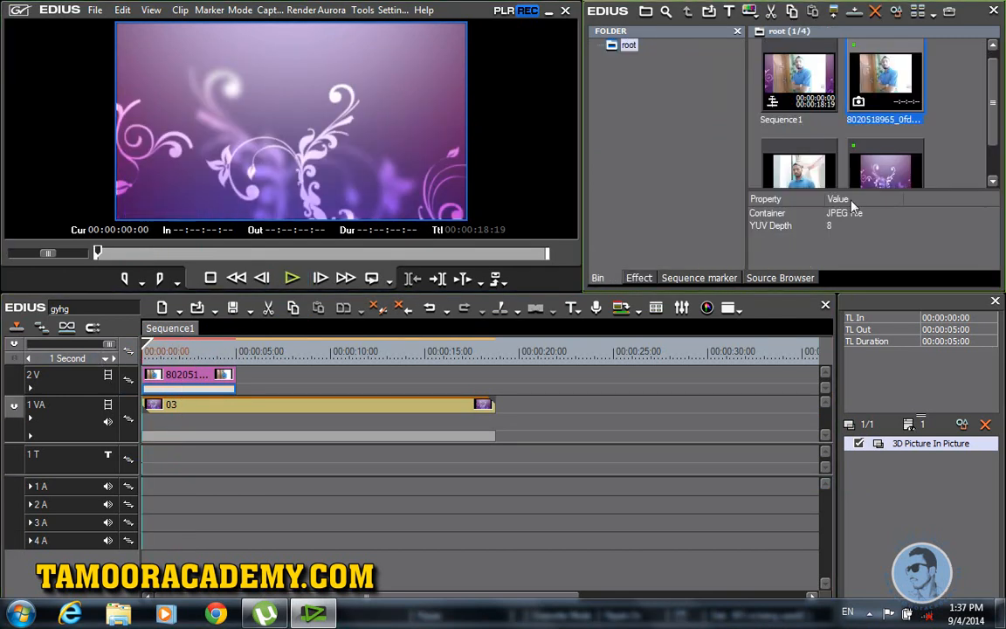
{"action": "left_click_drag", "start_coordinate": [993, 125], "coordinate": [993, 179]}
{"action": "double_click", "coordinate": [950, 155]}
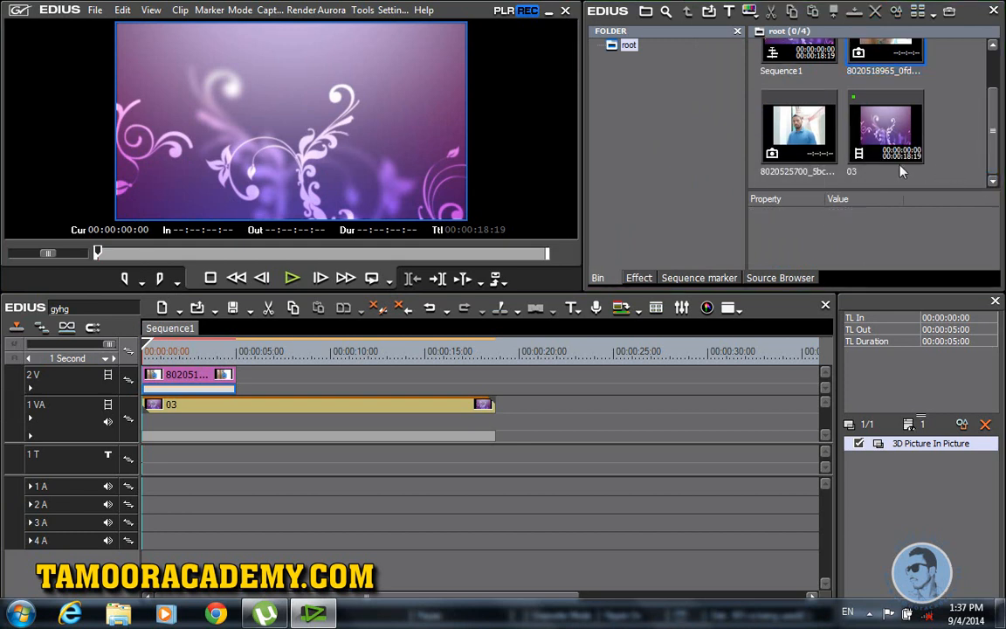
{"action": "left_click", "coordinate": [347, 260]}
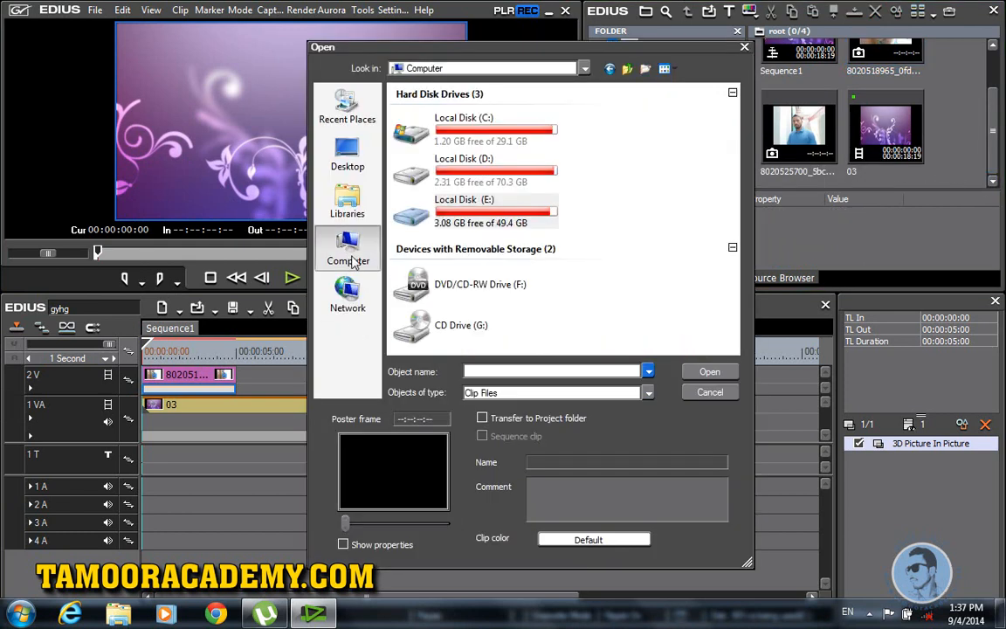
{"action": "double_click", "coordinate": [440, 200]}
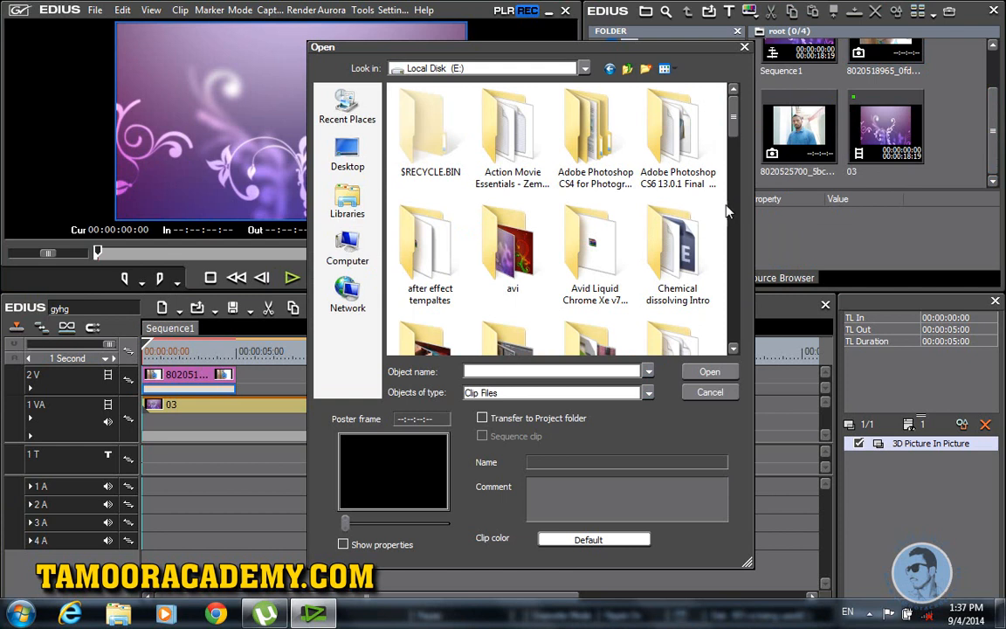
{"action": "scroll", "coordinate": [732, 180], "scroll_direction": "down", "scroll_amount": 3}
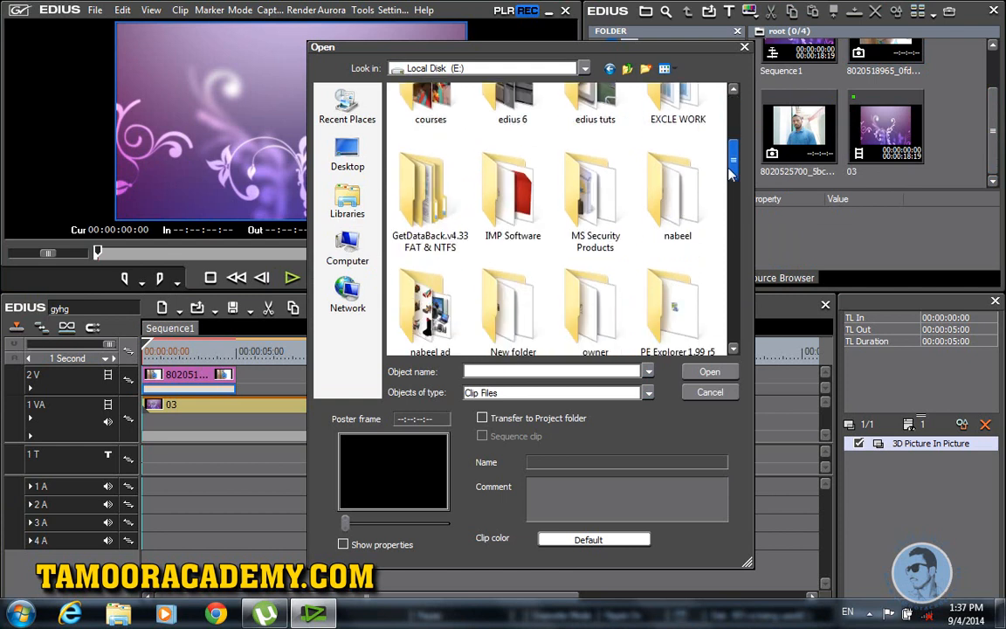
{"action": "scroll", "coordinate": [411, 187], "scroll_direction": "up", "scroll_amount": 3}
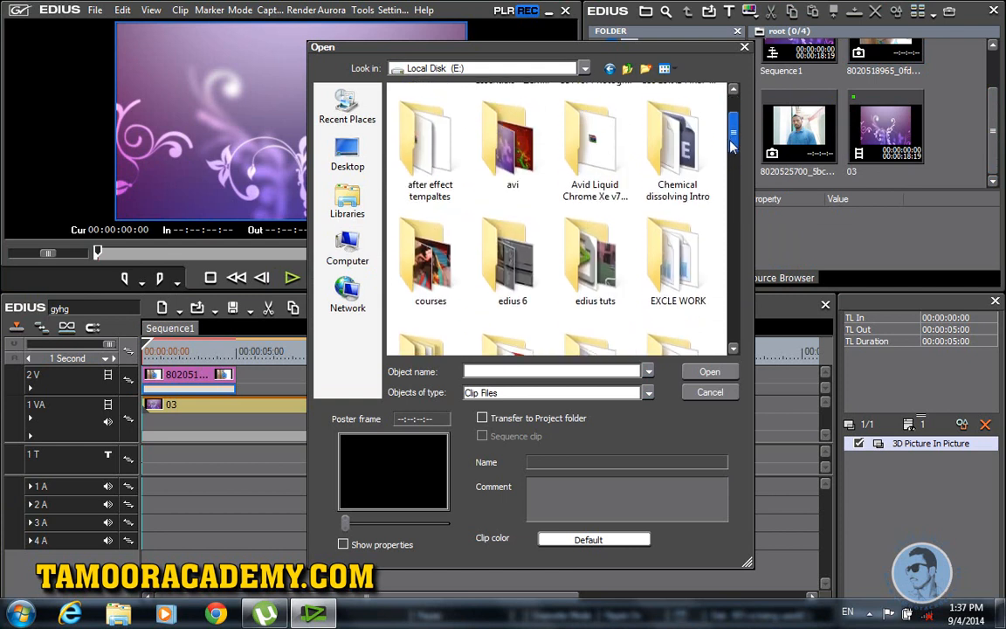
{"action": "left_click", "coordinate": [348, 249]}
{"action": "double_click", "coordinate": [454, 157]}
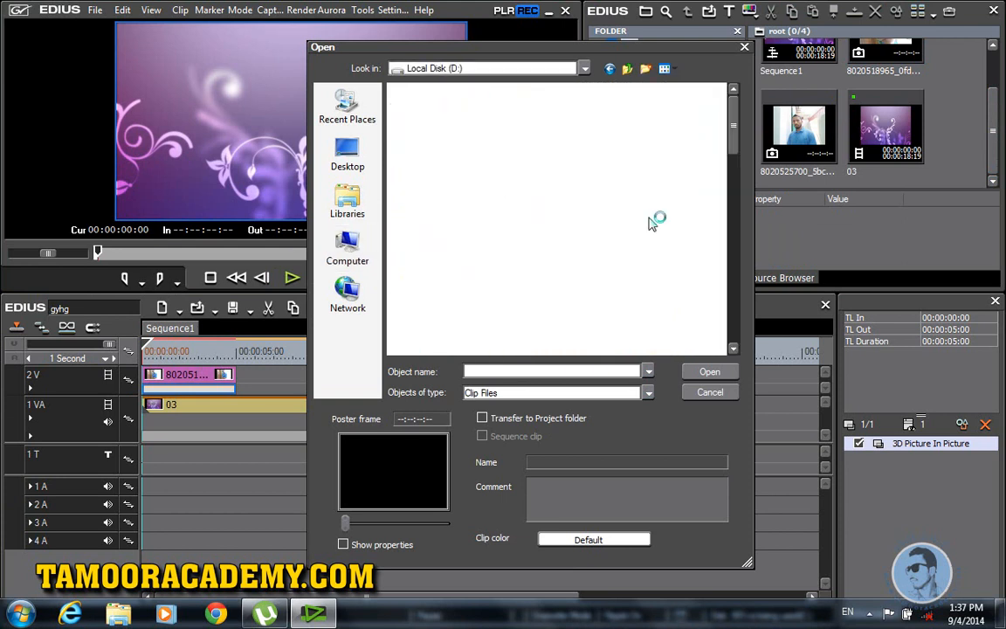
{"action": "scroll", "coordinate": [721, 236], "scroll_direction": "down", "scroll_amount": 1}
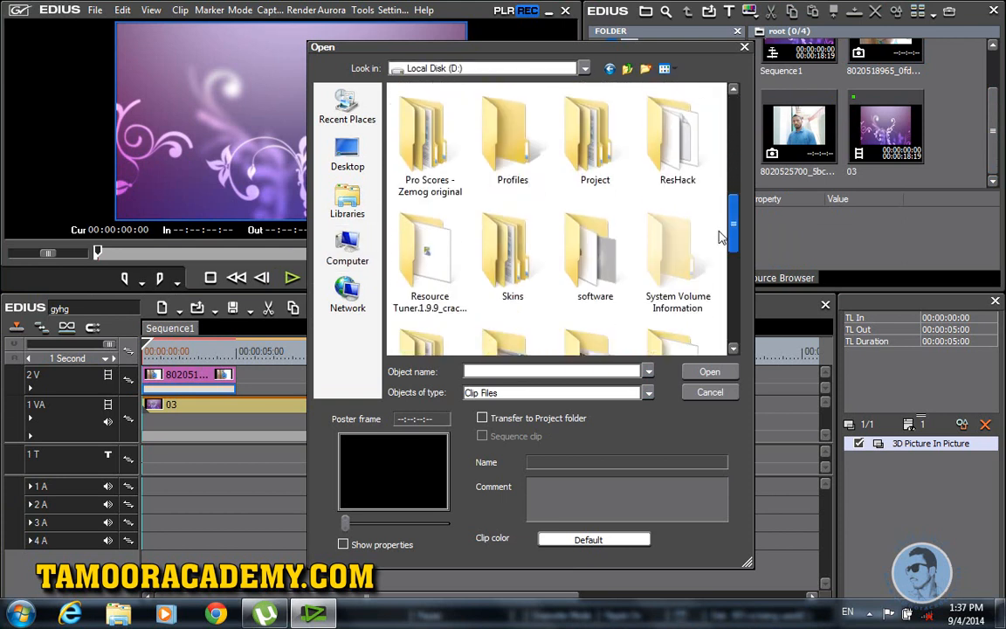
{"action": "left_click_drag", "start_coordinate": [722, 236], "coordinate": [732, 261]}
Step: Import Dark swish.wav from the Swishes (100) folder on Local Disk (E:)
{"action": "left_click", "coordinate": [346, 248]}
{"action": "double_click", "coordinate": [460, 212]}
{"action": "scroll", "coordinate": [708, 247], "scroll_direction": "down", "scroll_amount": 10}
{"action": "scroll", "coordinate": [709, 236], "scroll_direction": "up", "scroll_amount": 3}
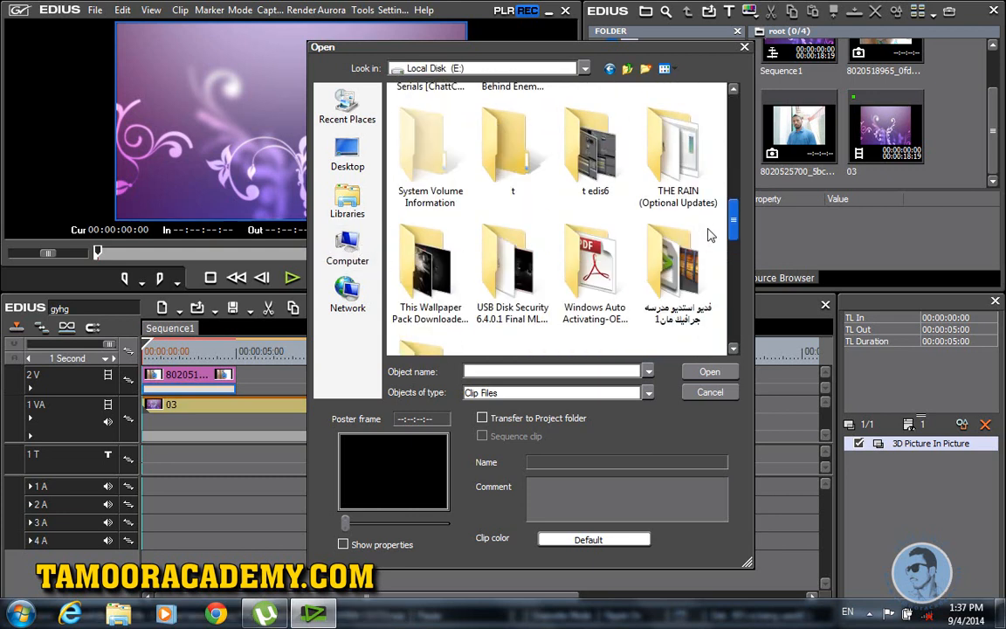
{"action": "double_click", "coordinate": [672, 157]}
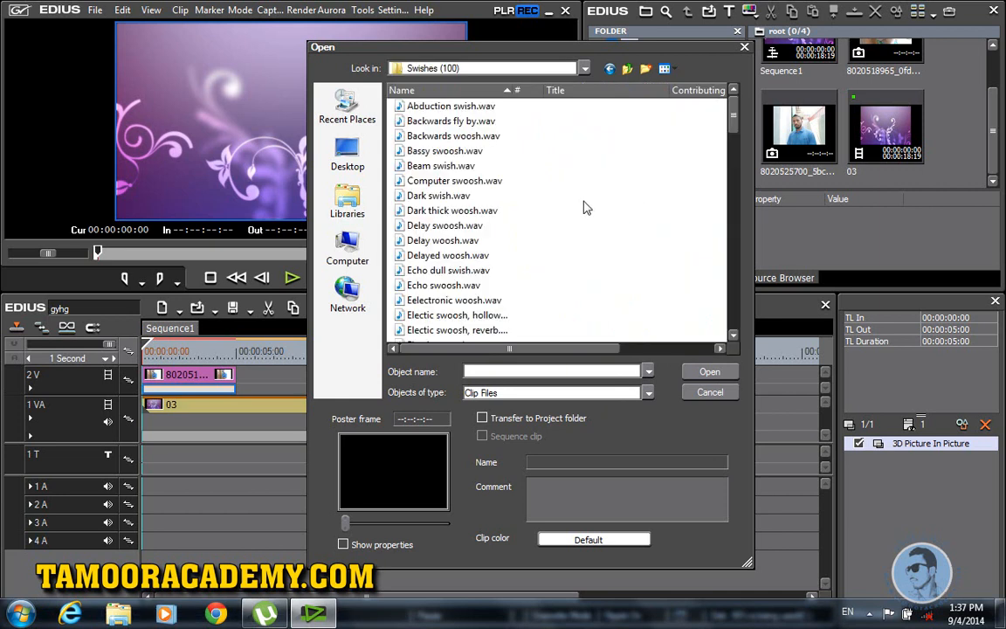
{"action": "left_click", "coordinate": [455, 198]}
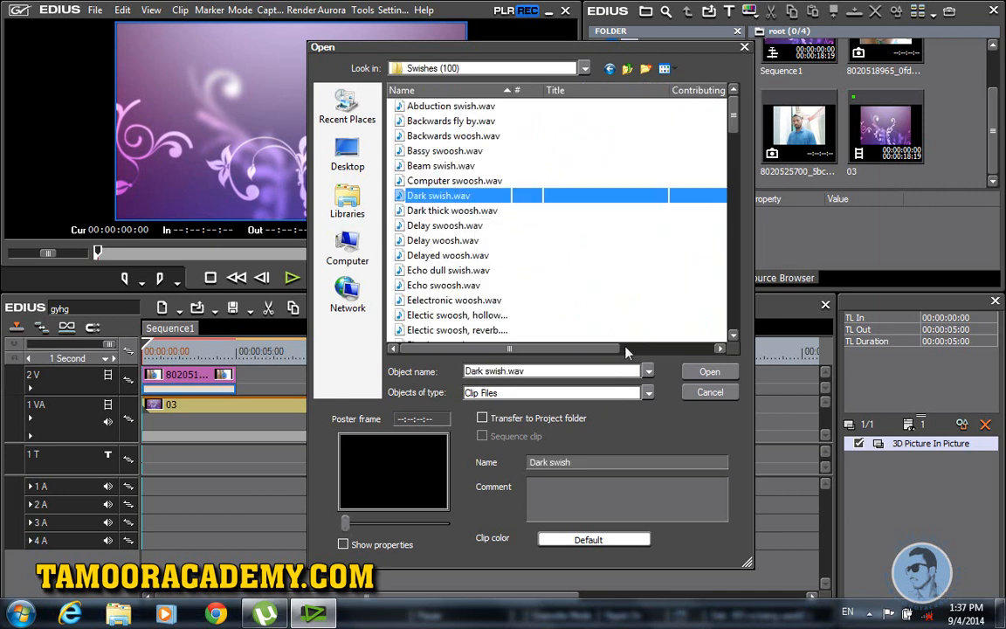
{"action": "left_click", "coordinate": [708, 372]}
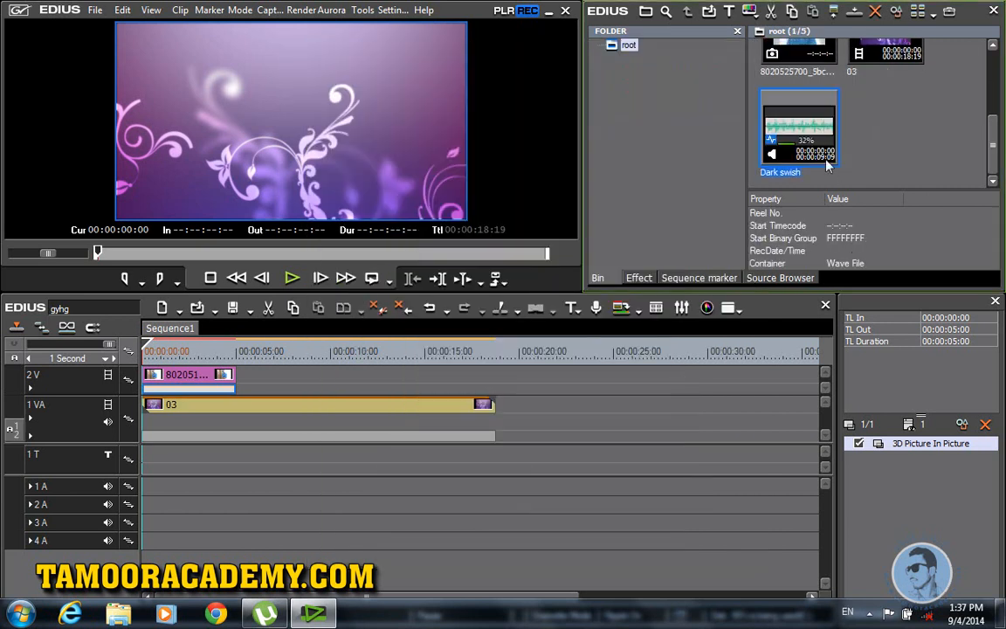
Step: Place Dark swish at the start of track 1A and trim it to 00:00:01:23
{"action": "left_click_drag", "start_coordinate": [809, 128], "coordinate": [156, 493]}
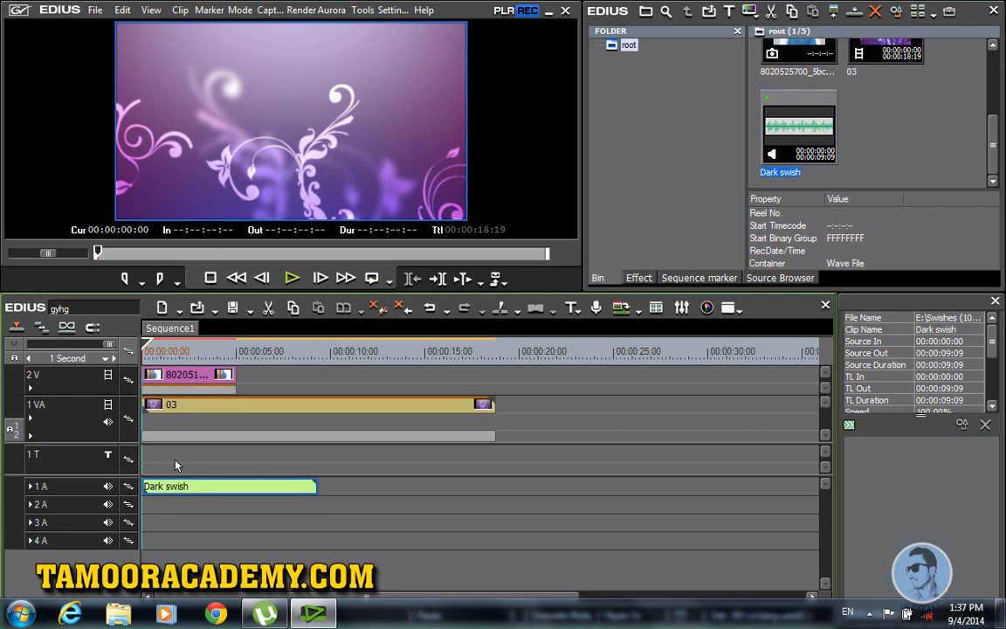
{"action": "left_click", "coordinate": [292, 280]}
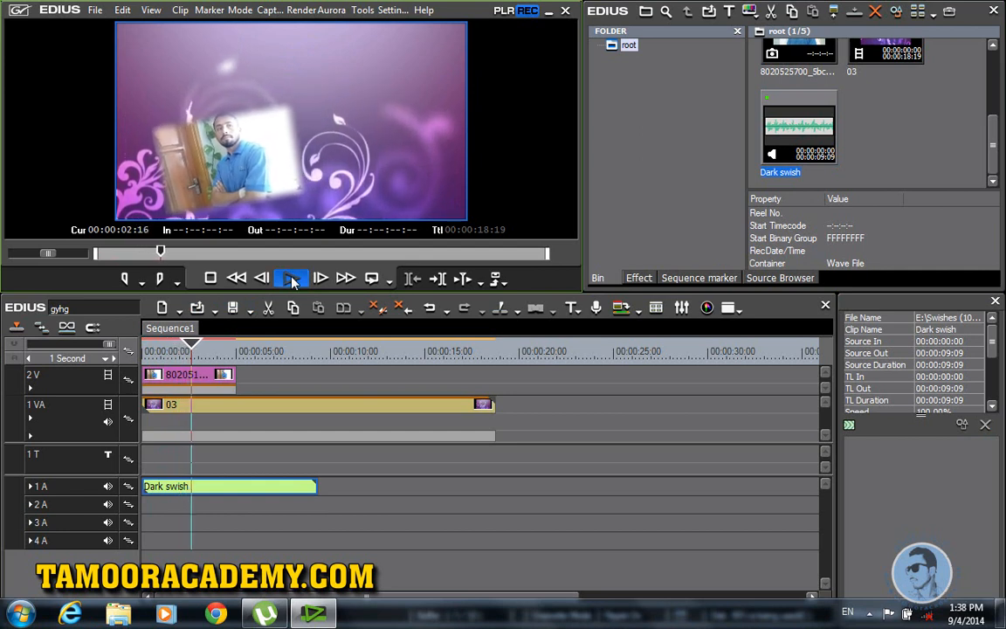
{"action": "left_click", "coordinate": [292, 279]}
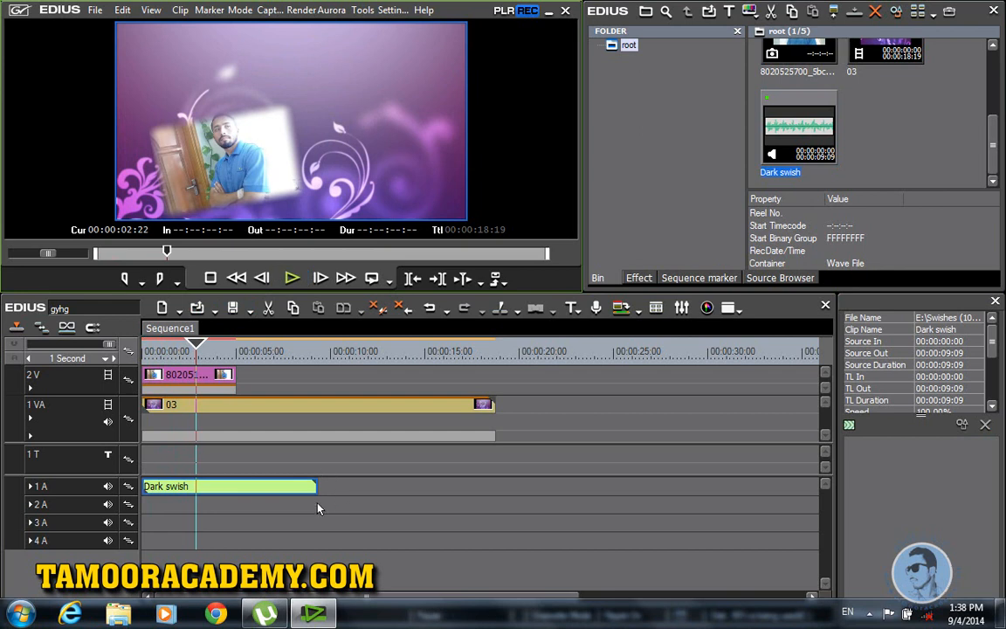
{"action": "left_click_drag", "start_coordinate": [317, 493], "coordinate": [180, 501]}
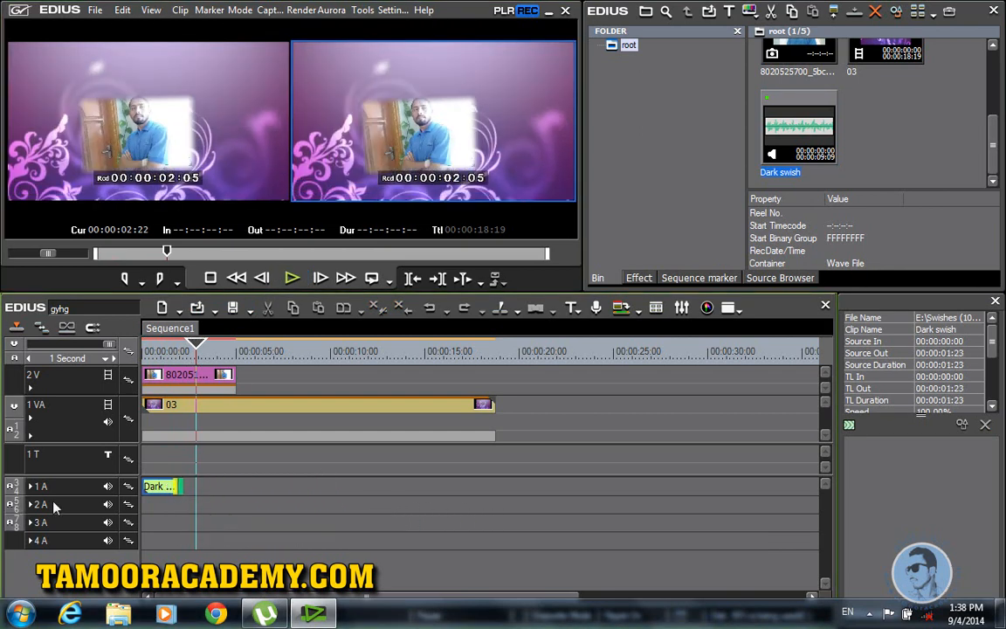
Step: Show the volume line on track 1A and add a volume keyframe to Dark swish
{"action": "left_click", "coordinate": [31, 485]}
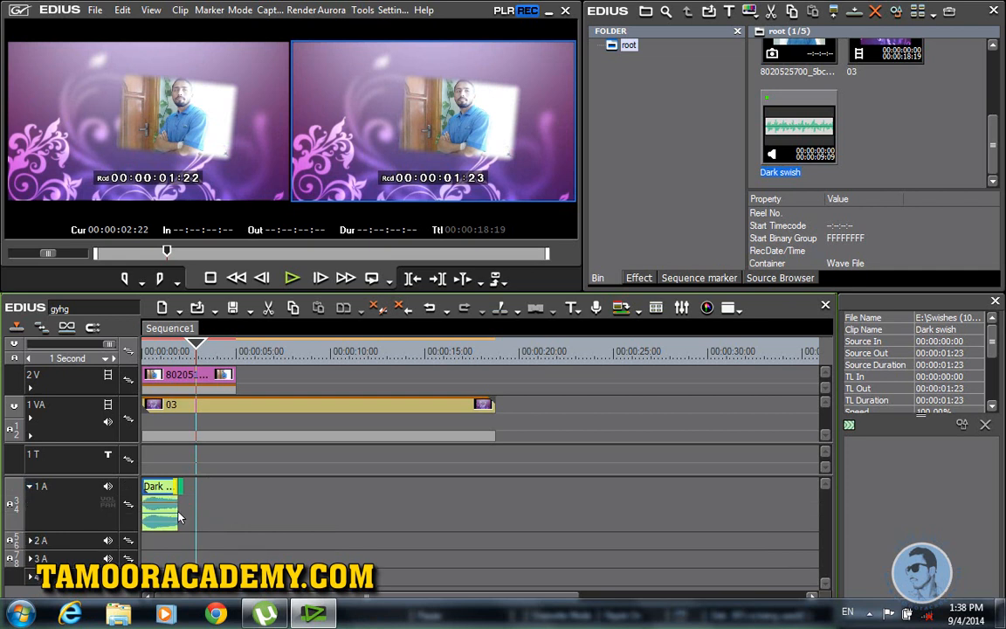
{"action": "left_click", "coordinate": [106, 504]}
{"action": "left_click", "coordinate": [166, 503]}
{"action": "left_click_drag", "start_coordinate": [199, 345], "coordinate": [50, 418]}
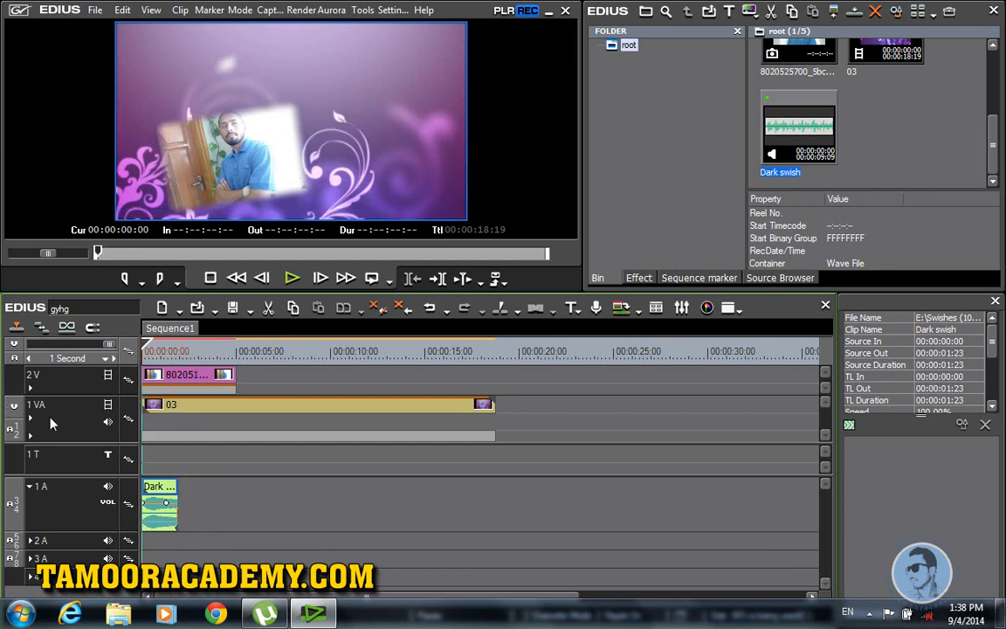
Step: Render the sequence with Shift+Q and preview the result
{"action": "left_click", "coordinate": [292, 278]}
{"action": "left_click", "coordinate": [291, 279]}
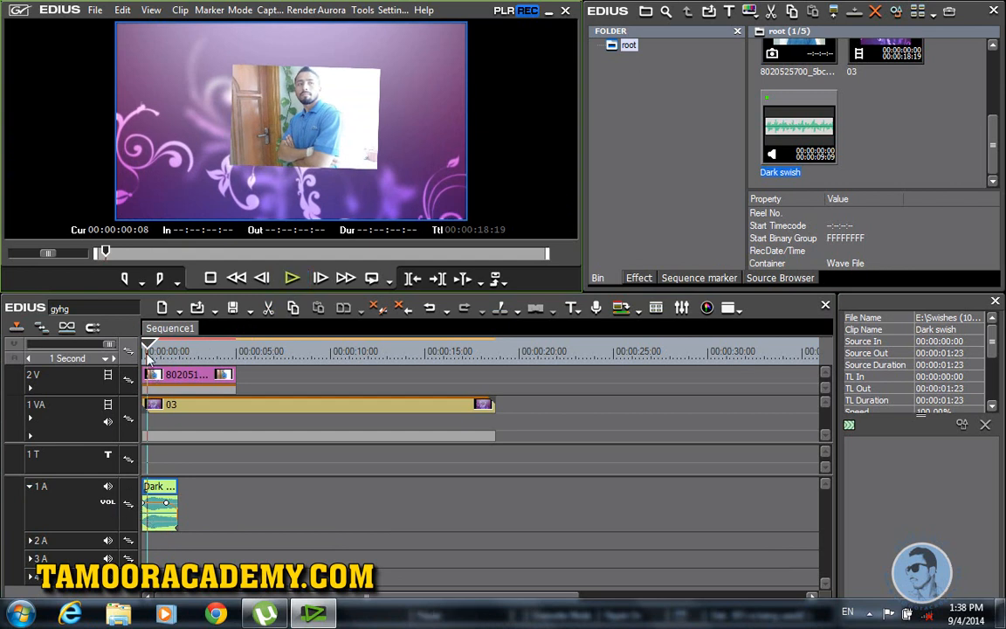
{"action": "key", "text": "Home"}
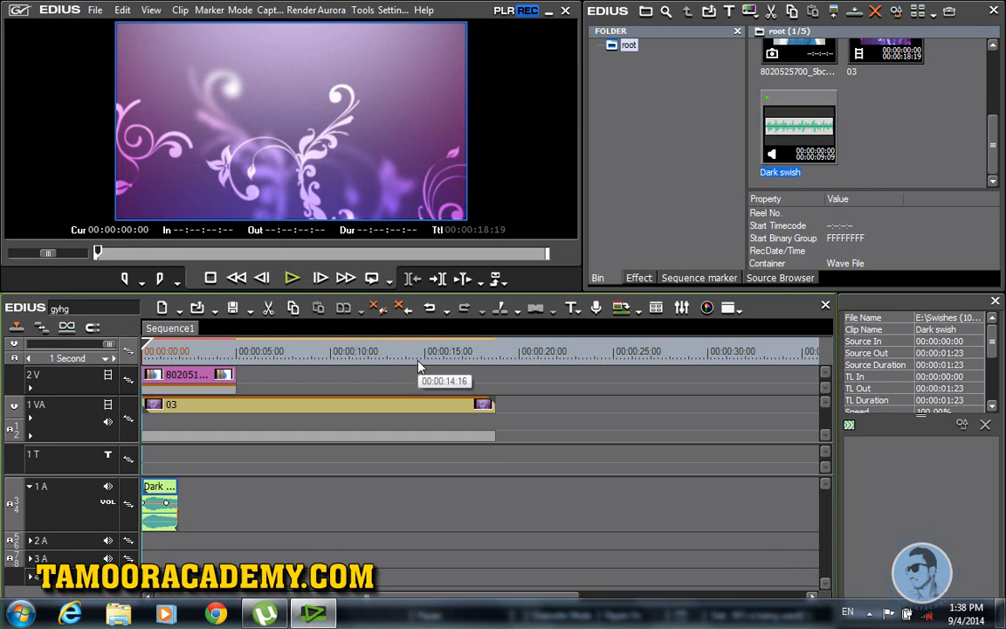
{"action": "key", "text": "shift+q"}
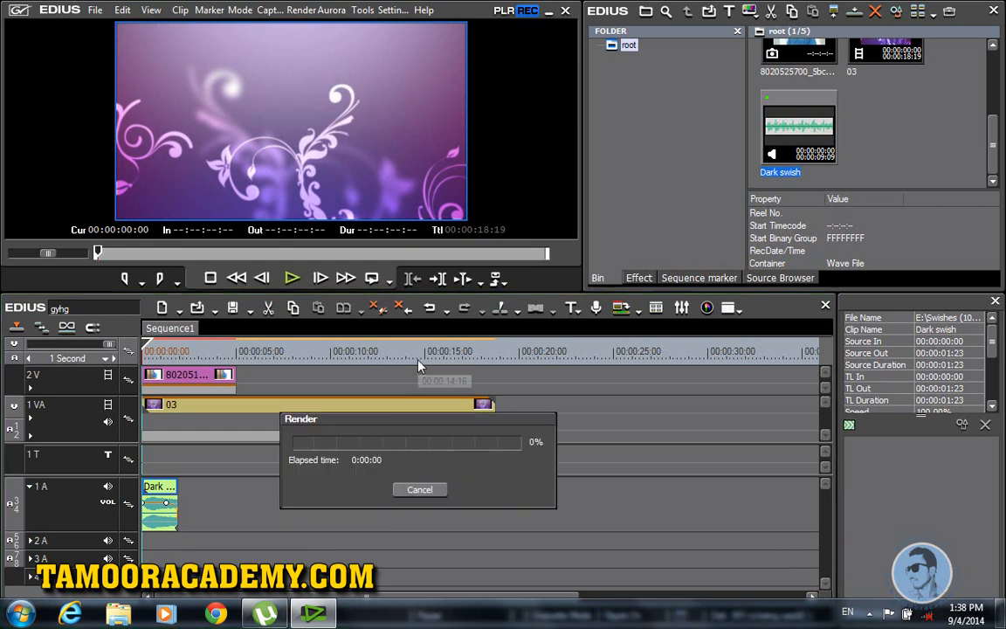
{"action": "left_click", "coordinate": [292, 279]}
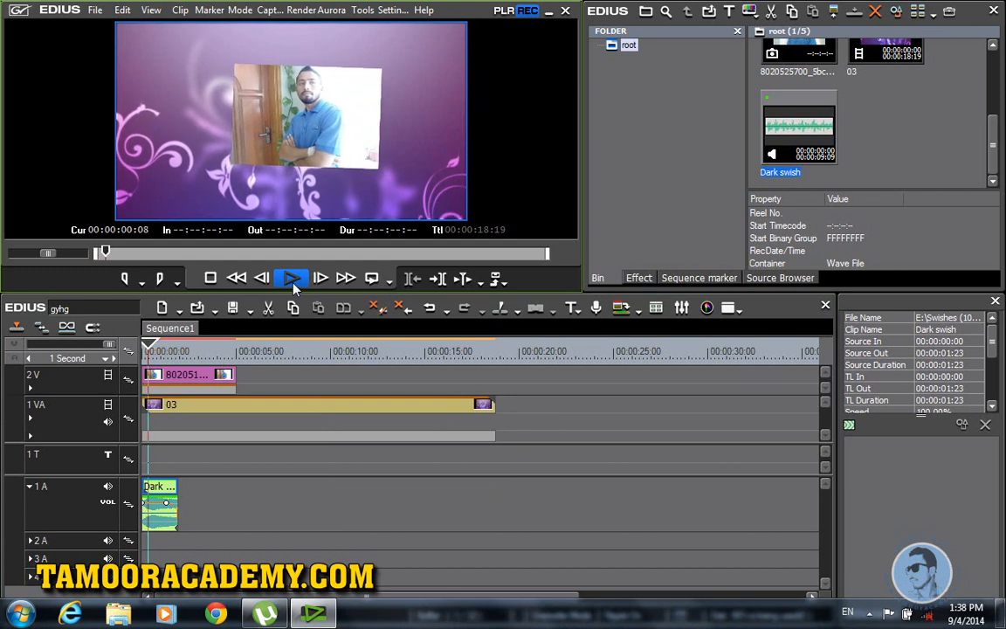
{"action": "left_click", "coordinate": [293, 284]}
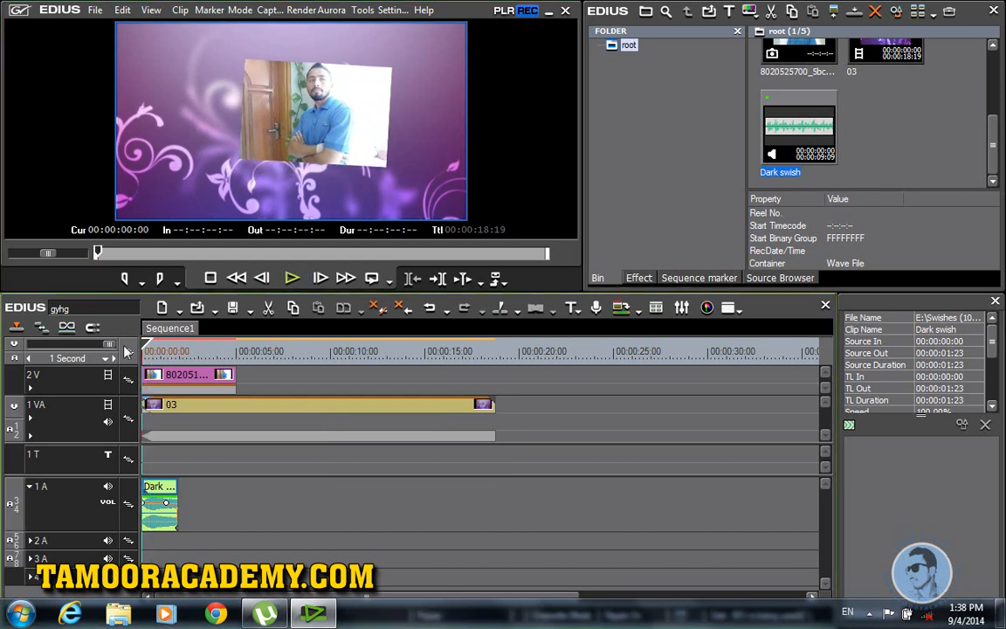
Step: Mark an In point at 00:00:00:00 and an Out point at 00:00:05:00
{"action": "key", "text": "Home"}
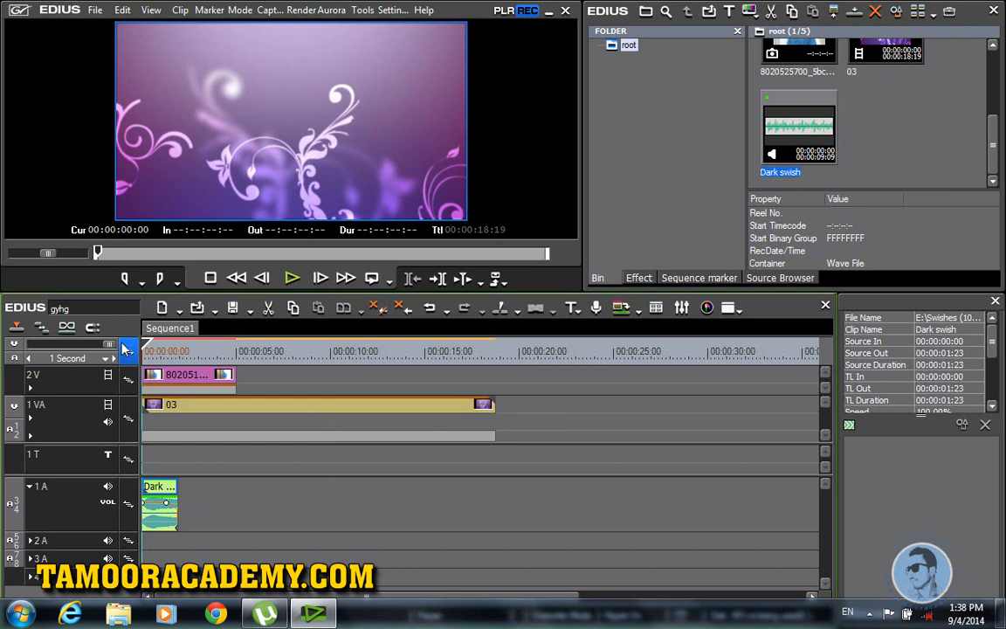
{"action": "key", "text": "i"}
{"action": "left_click", "coordinate": [253, 347]}
{"action": "left_click", "coordinate": [238, 347]}
{"action": "key", "text": "o"}
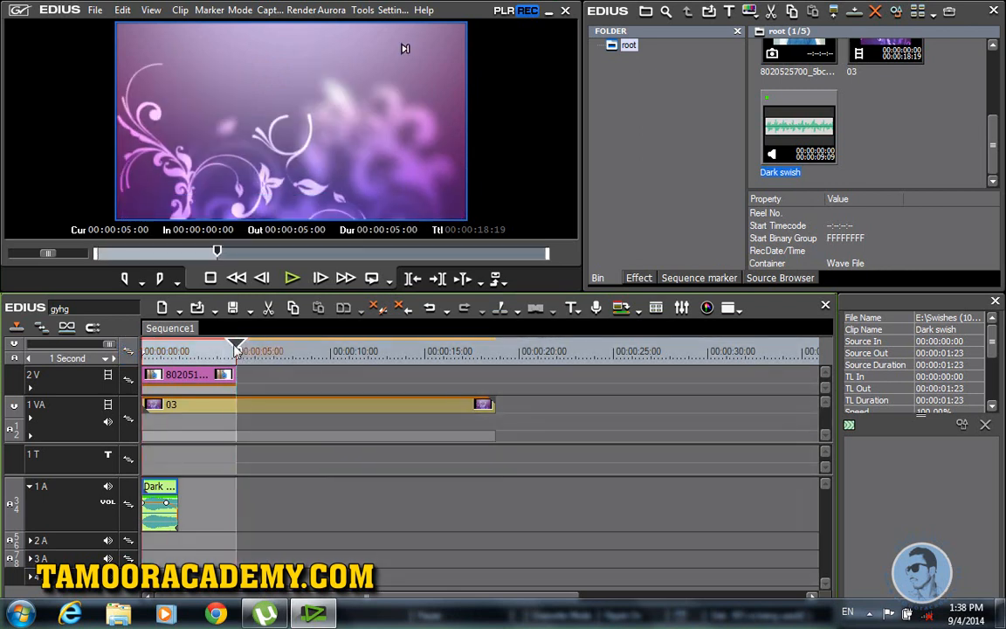
{"action": "key", "text": "Home"}
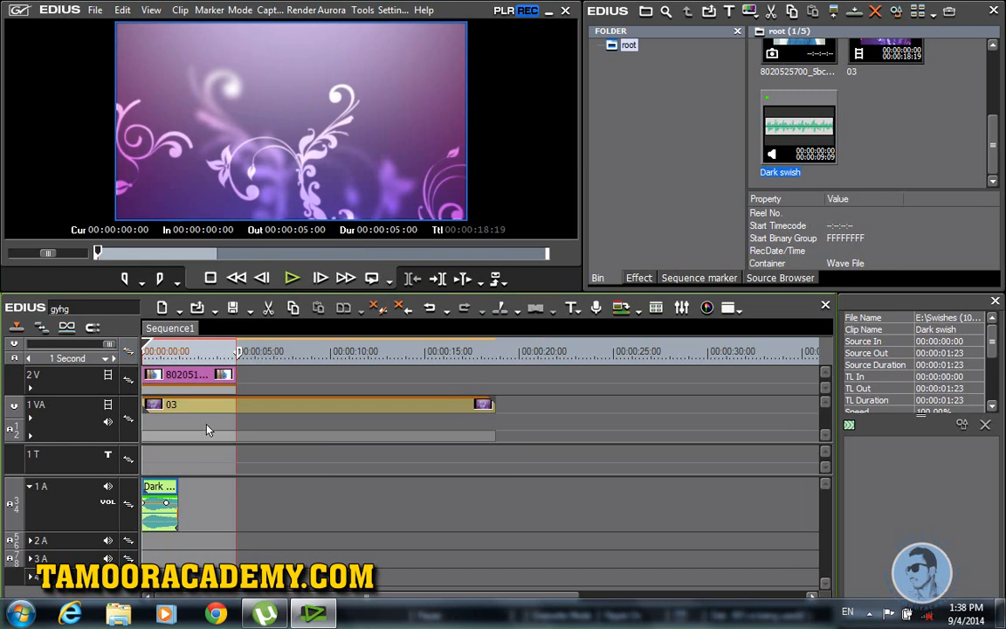
{"action": "mouse_move", "coordinate": [148, 342]}
{"action": "left_mouse_down"}
{"action": "mouse_move", "coordinate": [157, 343]}
{"action": "mouse_move", "coordinate": [146, 343]}
{"action": "left_mouse_up"}
{"action": "left_click", "coordinate": [152, 343]}
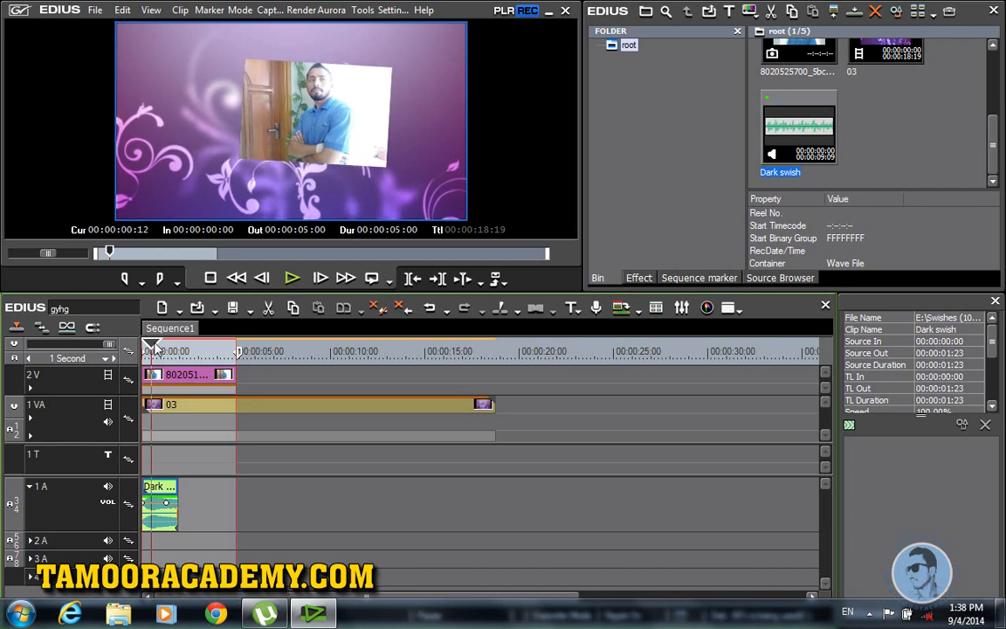
{"action": "right_click", "coordinate": [191, 451]}
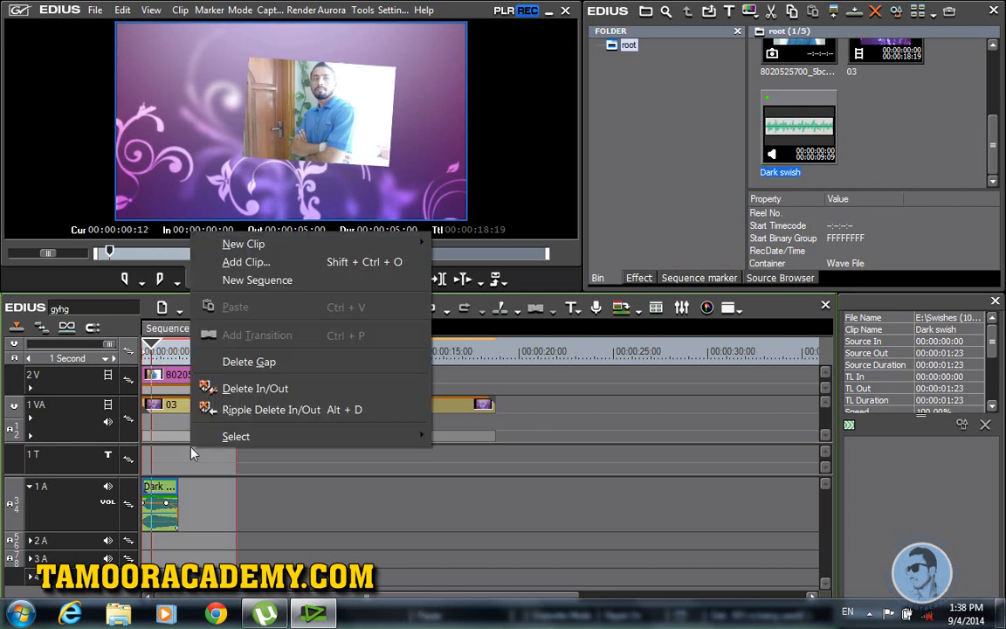
{"action": "left_click", "coordinate": [181, 461]}
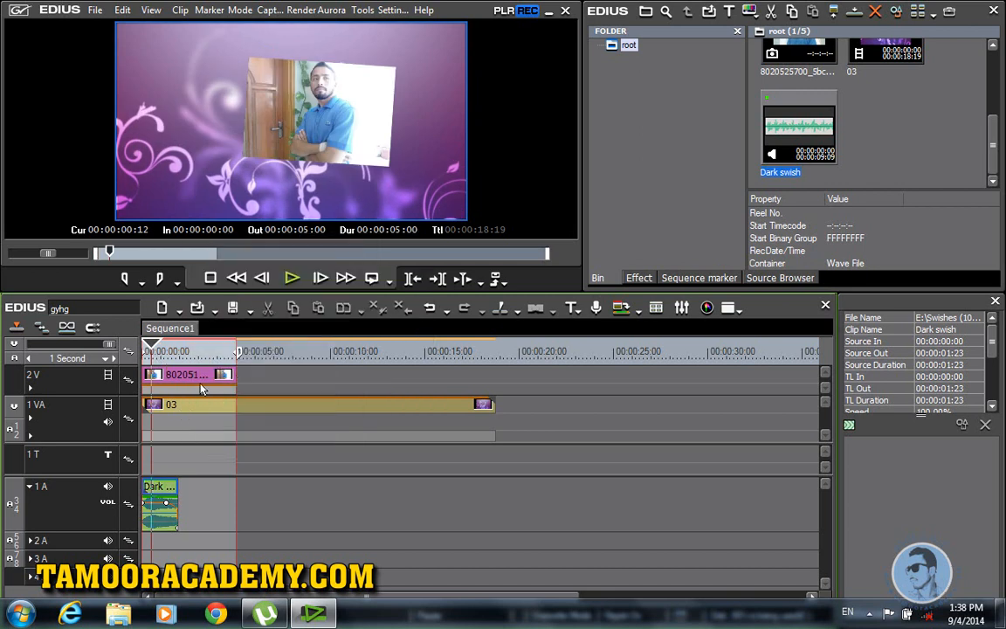
{"action": "right_click", "coordinate": [189, 355]}
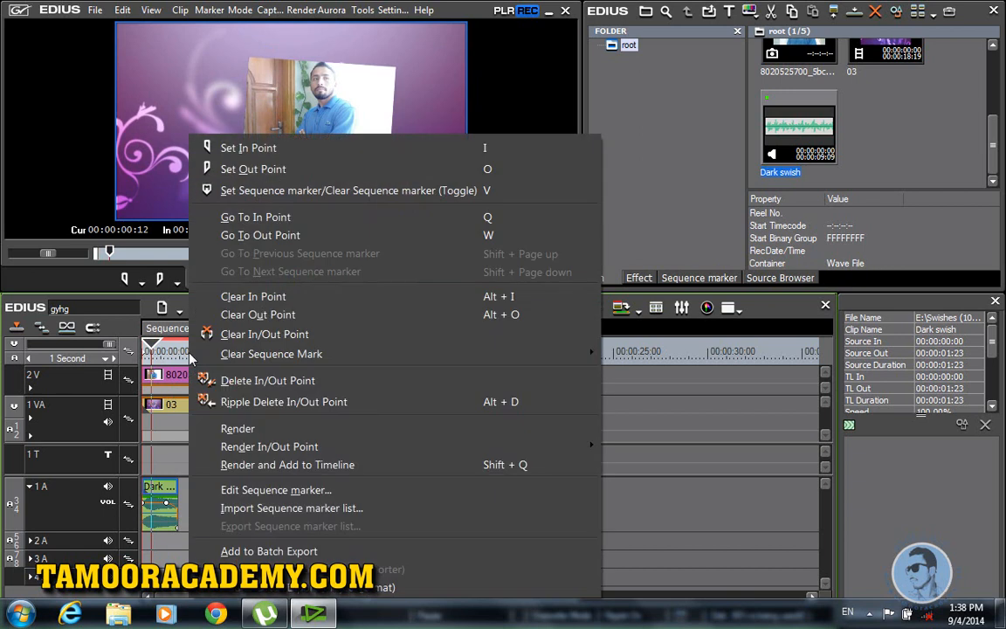
{"action": "left_click", "coordinate": [154, 441]}
{"action": "right_click", "coordinate": [181, 416]}
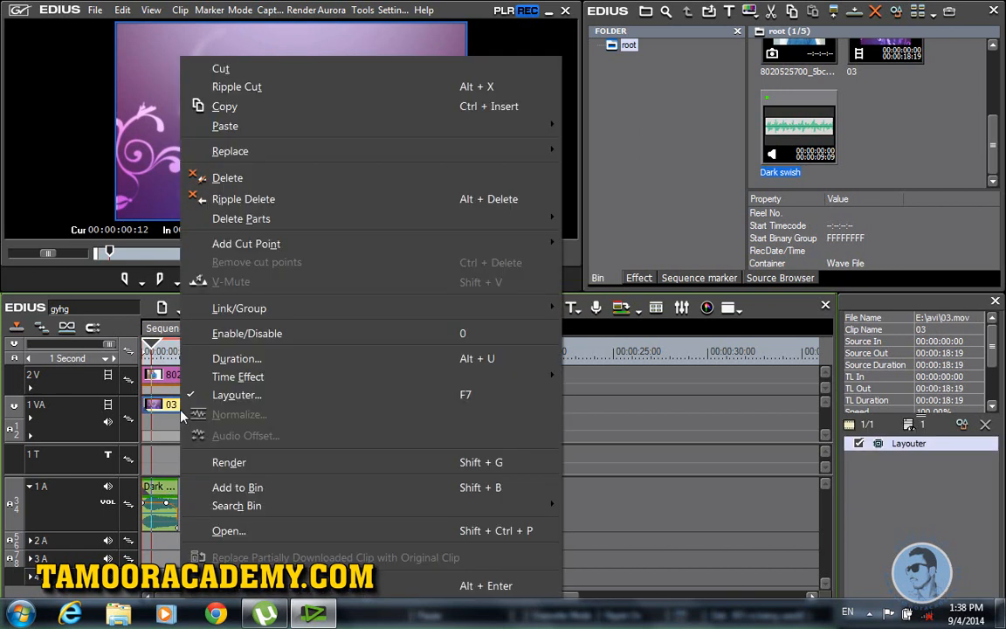
{"action": "left_click", "coordinate": [206, 462]}
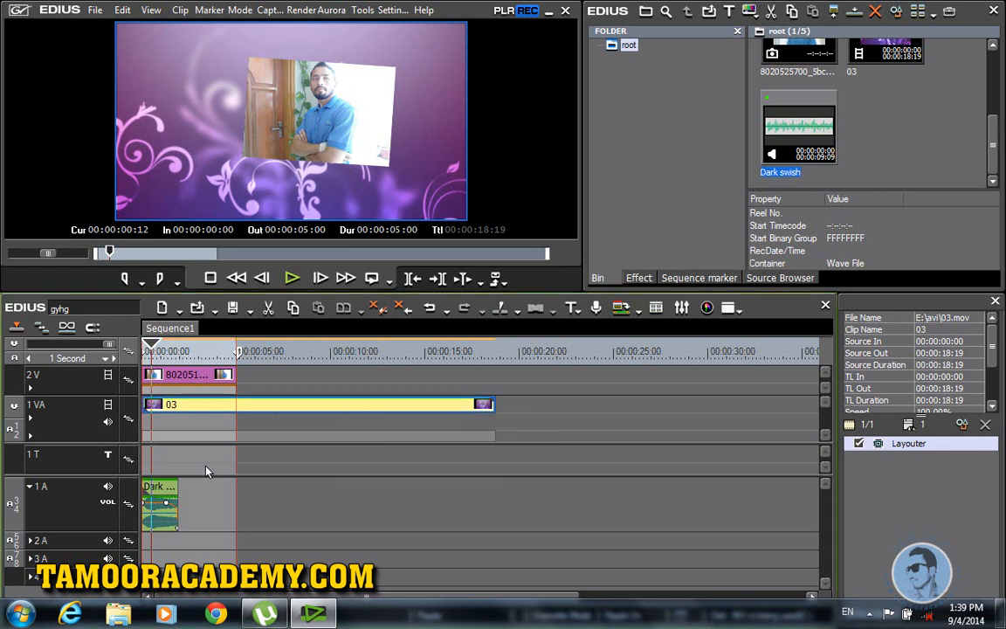
{"action": "left_click", "coordinate": [144, 349]}
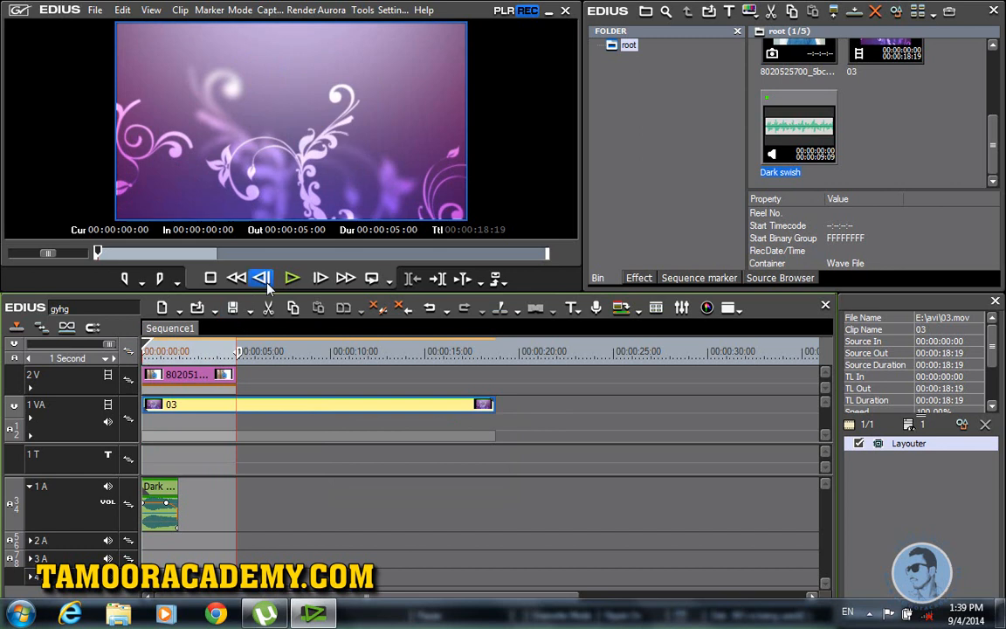
{"action": "left_click", "coordinate": [290, 284]}
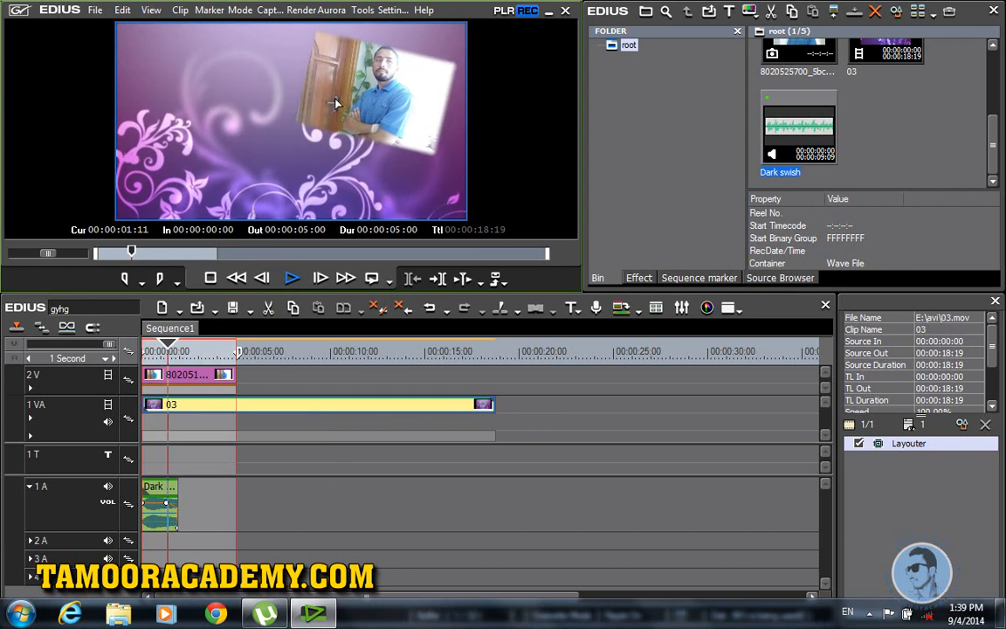
{"action": "key", "text": "space"}
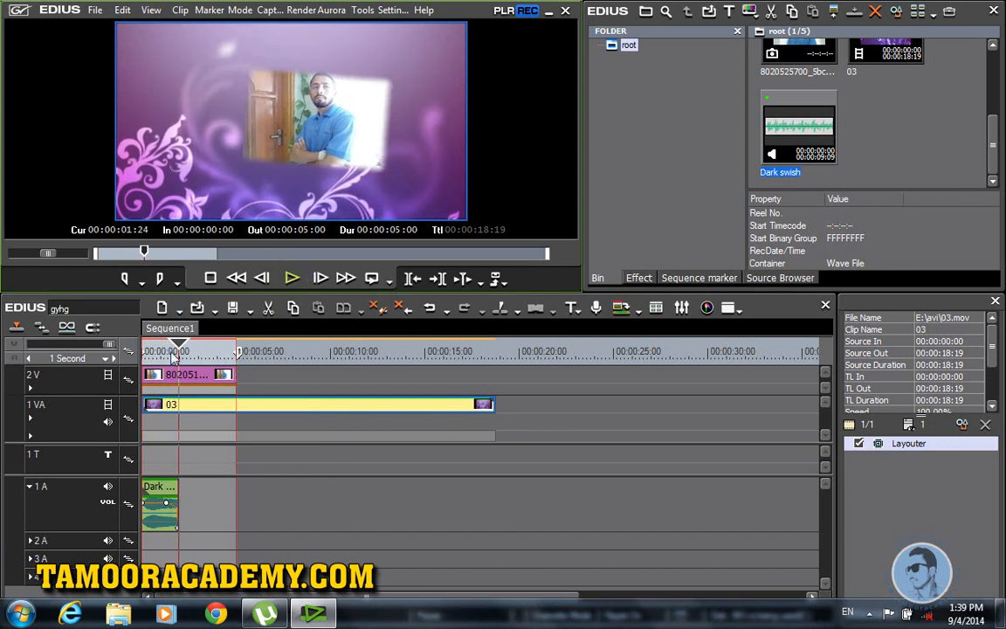
Step: Create a QuickTitler title on the timeline and type a person's name in Urdu script
{"action": "right_click", "coordinate": [152, 467]}
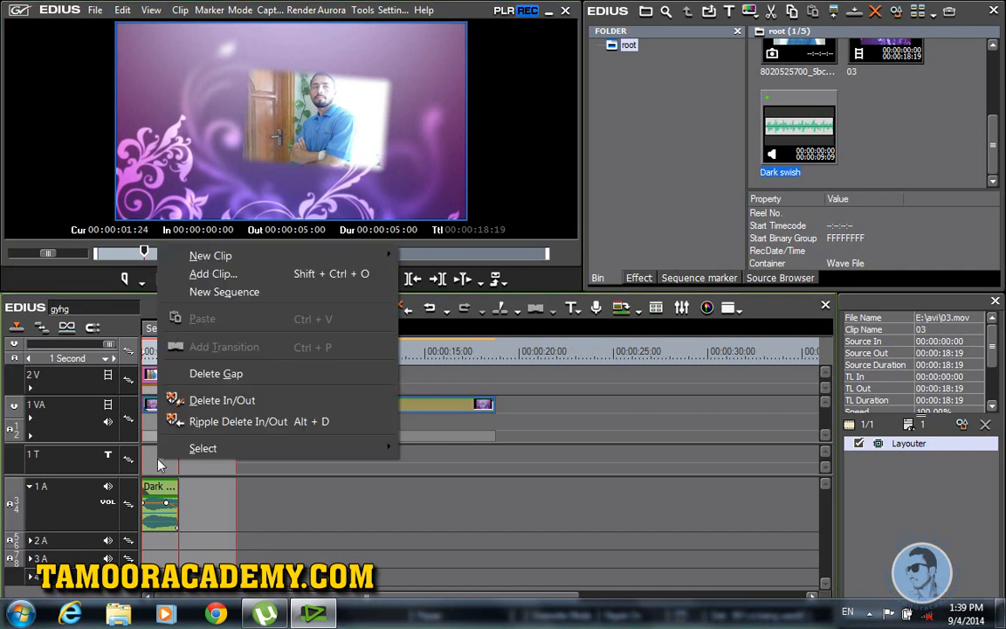
{"action": "mouse_move", "coordinate": [303, 257]}
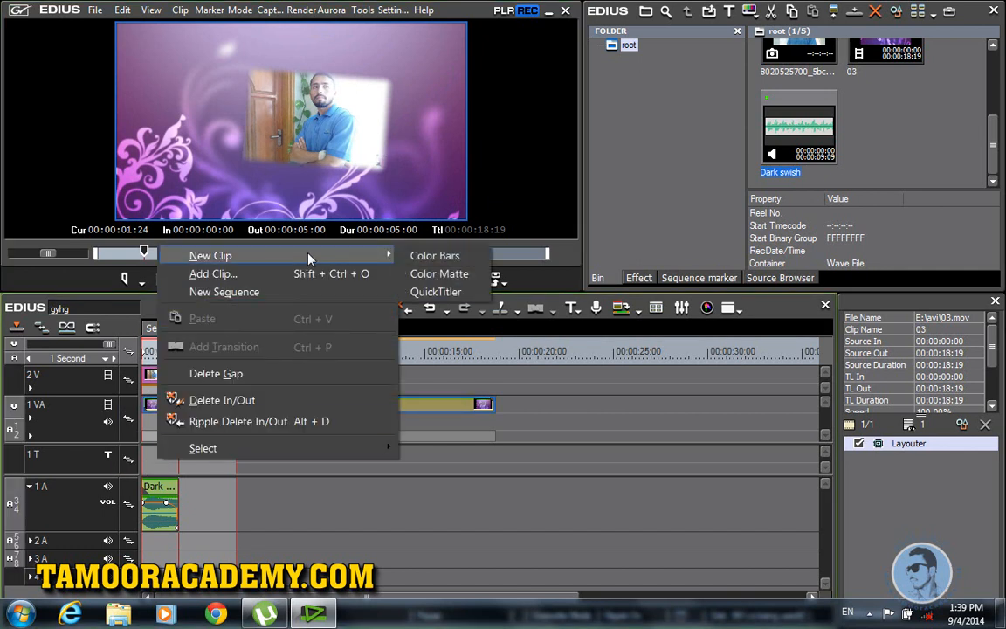
{"action": "left_click", "coordinate": [423, 293]}
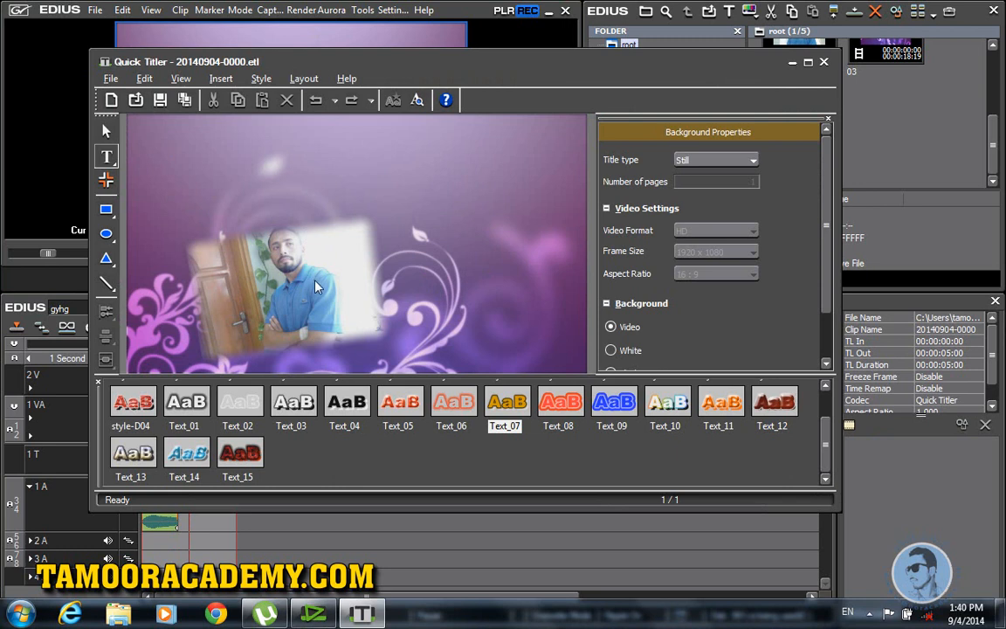
{"action": "left_click", "coordinate": [175, 155]}
{"action": "type", "text": "dfd"}
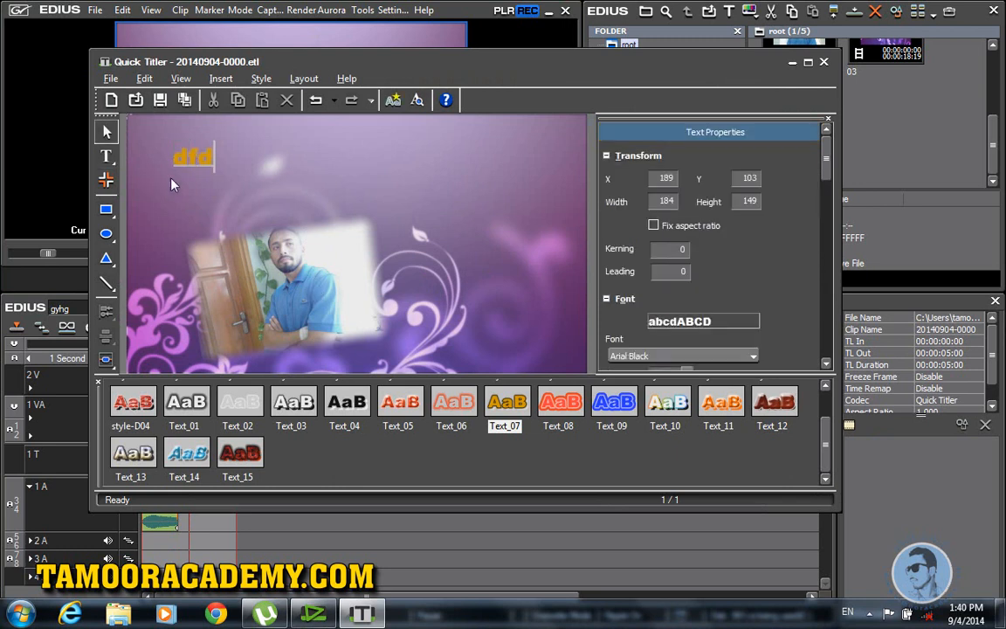
{"action": "key", "text": "BackSpace"}
{"action": "key", "text": "BackSpace"}
{"action": "key", "text": "BackSpace"}
{"action": "key", "text": "alt+shift"}
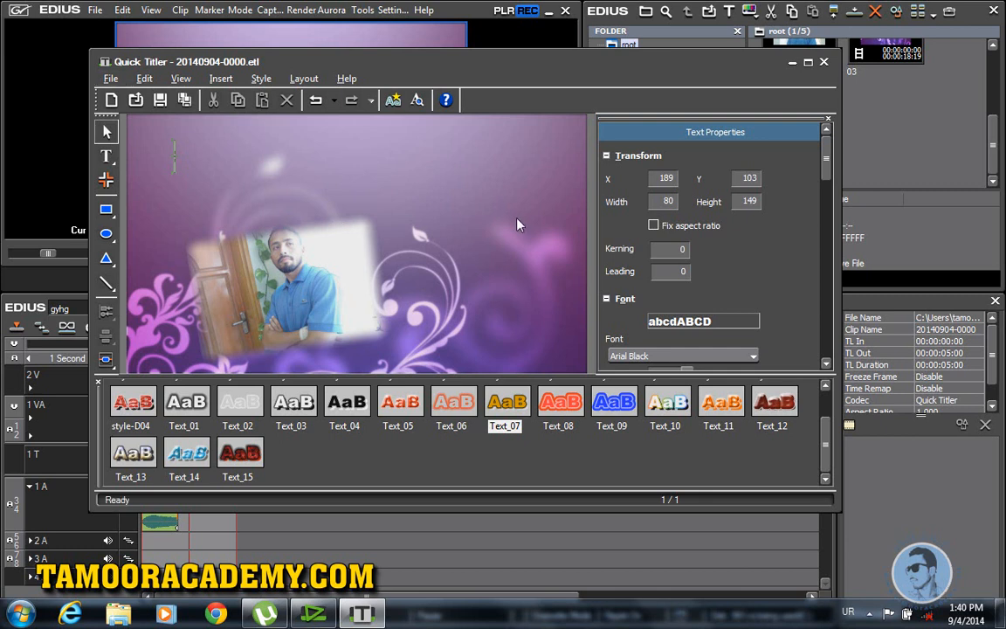
{"action": "type", "text": "ک"}
{"action": "key", "text": "BackSpace"}
{"action": "type", "text": "تیم"}
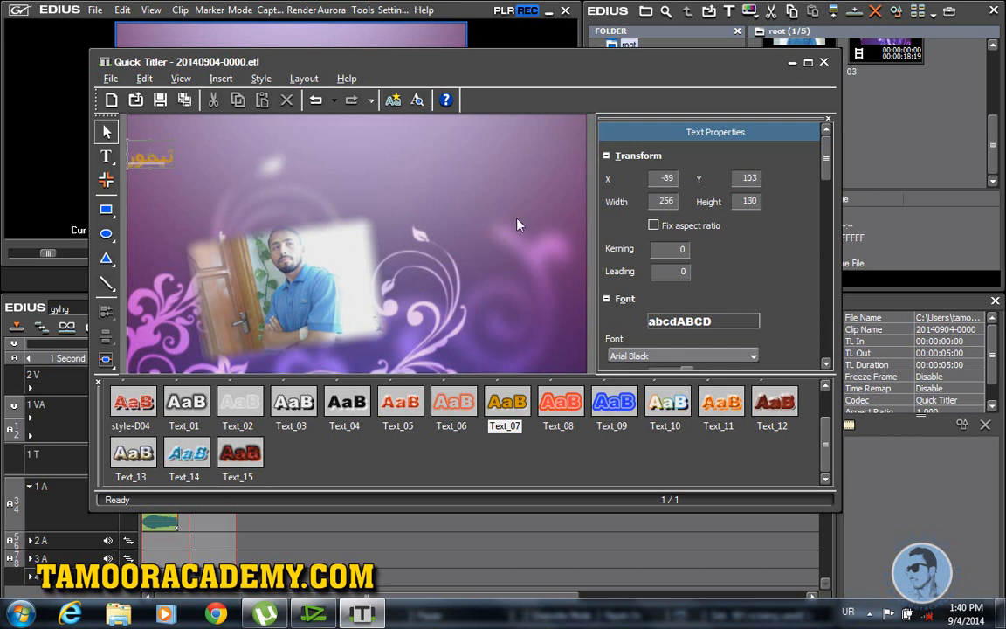
{"action": "type", "text": "ور اکیڈمی"}
{"action": "left_click", "coordinate": [105, 130]}
Step: Centre the title at the top, enlarge it to 1238×312 in silver Text_01 style, and save it
{"action": "left_click_drag", "start_coordinate": [148, 160], "coordinate": [337, 185]}
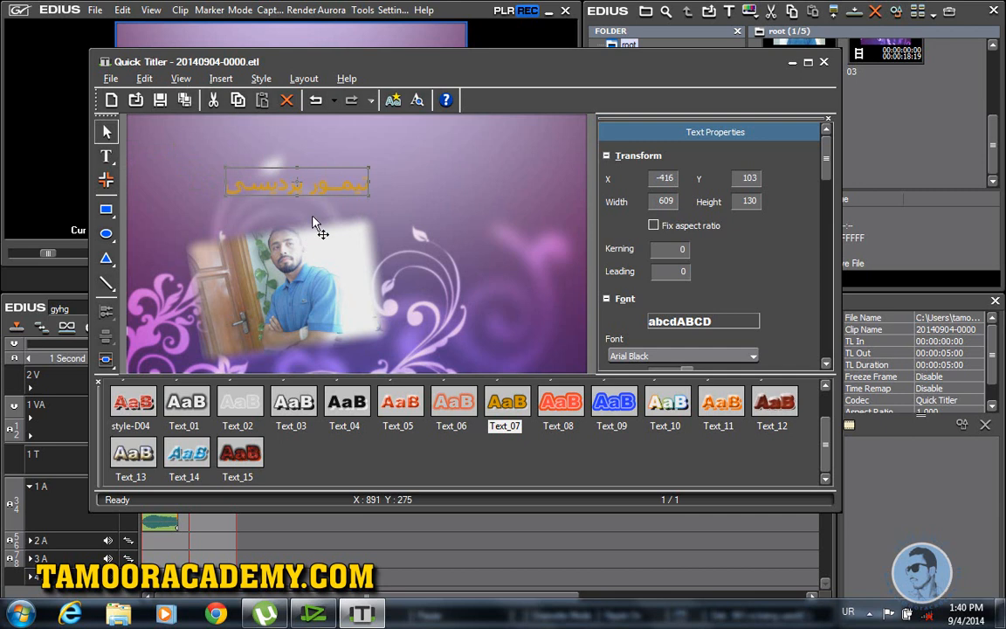
{"action": "left_click", "coordinate": [398, 403]}
{"action": "left_click", "coordinate": [560, 403]}
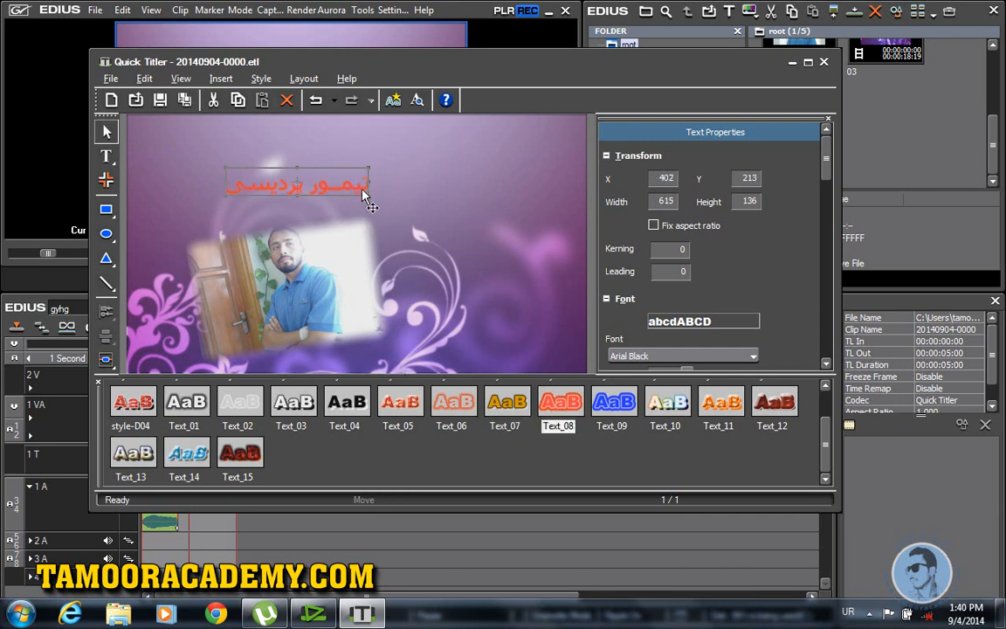
{"action": "left_click_drag", "start_coordinate": [367, 177], "coordinate": [395, 166]}
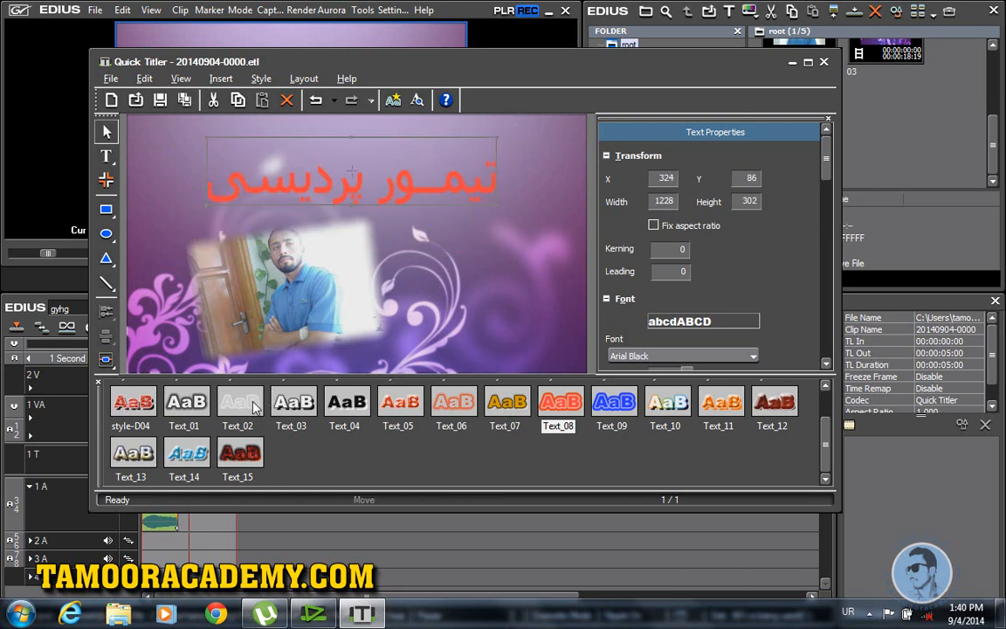
{"action": "double_click", "coordinate": [185, 403]}
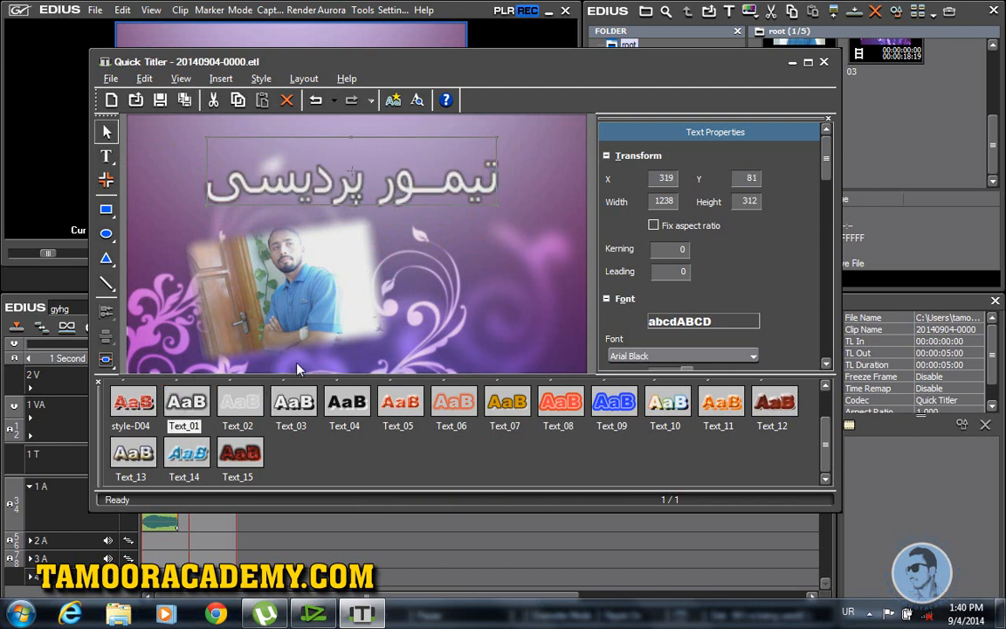
{"action": "left_click", "coordinate": [823, 62]}
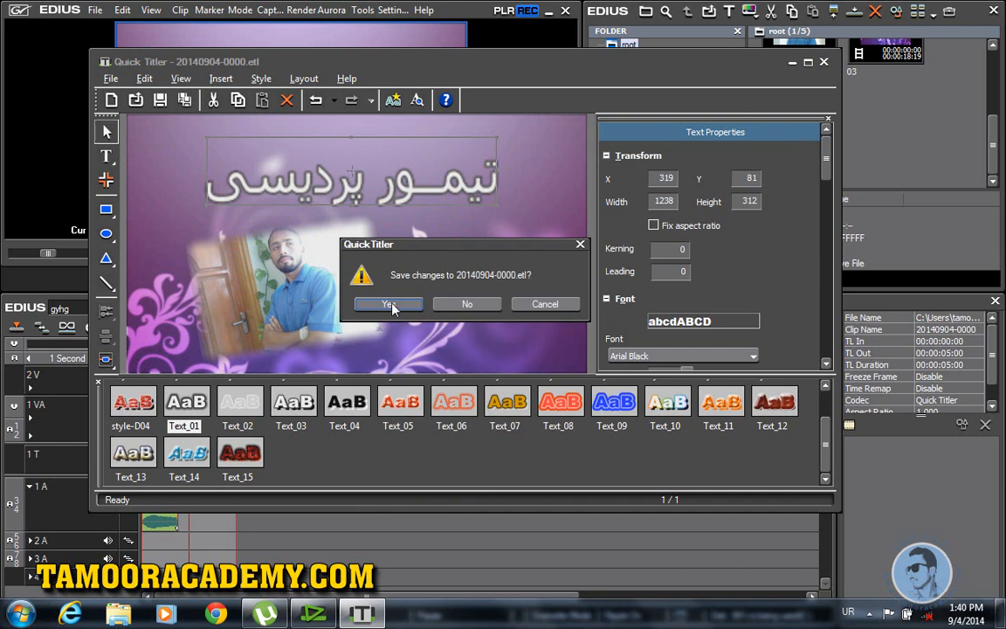
{"action": "left_click", "coordinate": [357, 275]}
Step: Preview the title over the animated photo, then delete its default Fade-in effect
{"action": "left_click_drag", "start_coordinate": [190, 344], "coordinate": [106, 364]}
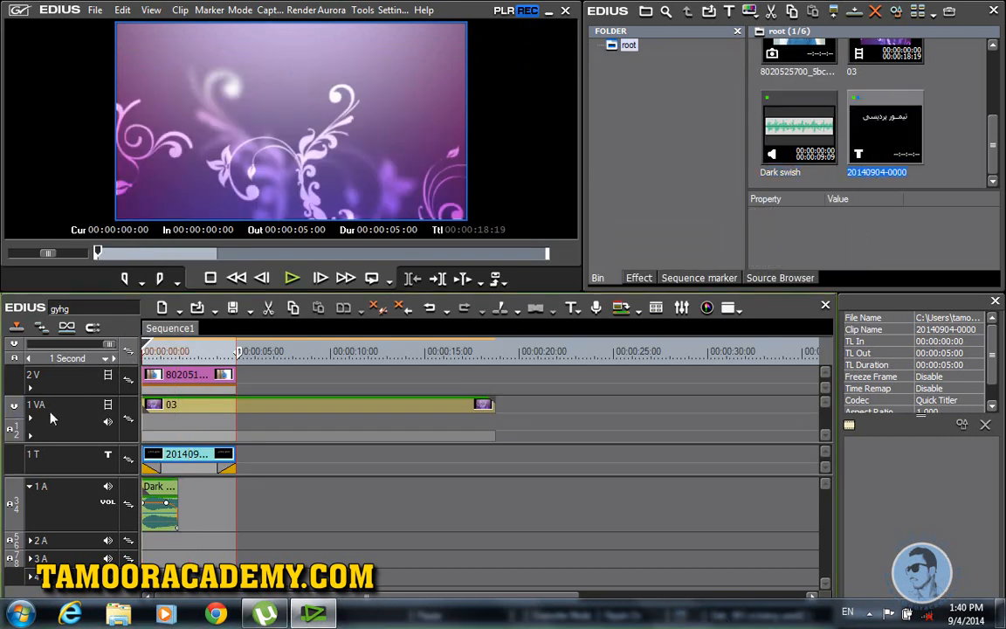
{"action": "left_click", "coordinate": [289, 281]}
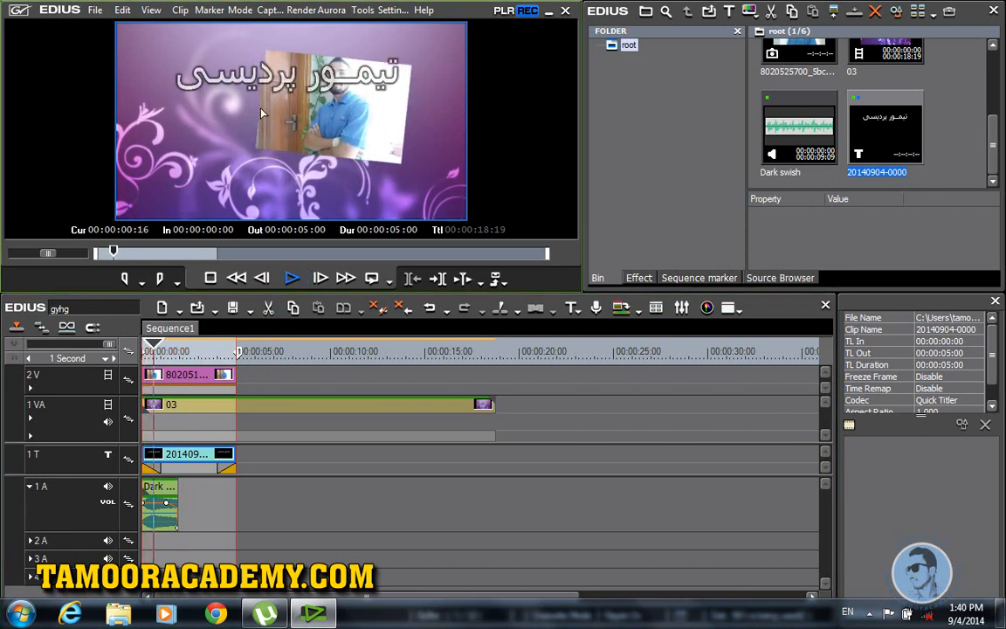
{"action": "left_click", "coordinate": [292, 279]}
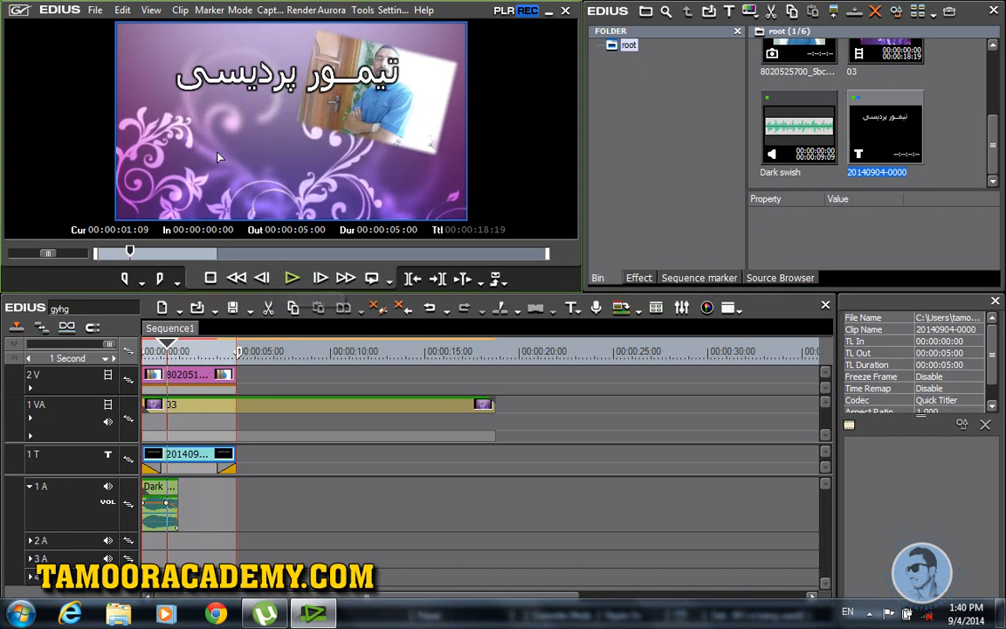
{"action": "right_click", "coordinate": [153, 471]}
{"action": "left_click", "coordinate": [200, 326]}
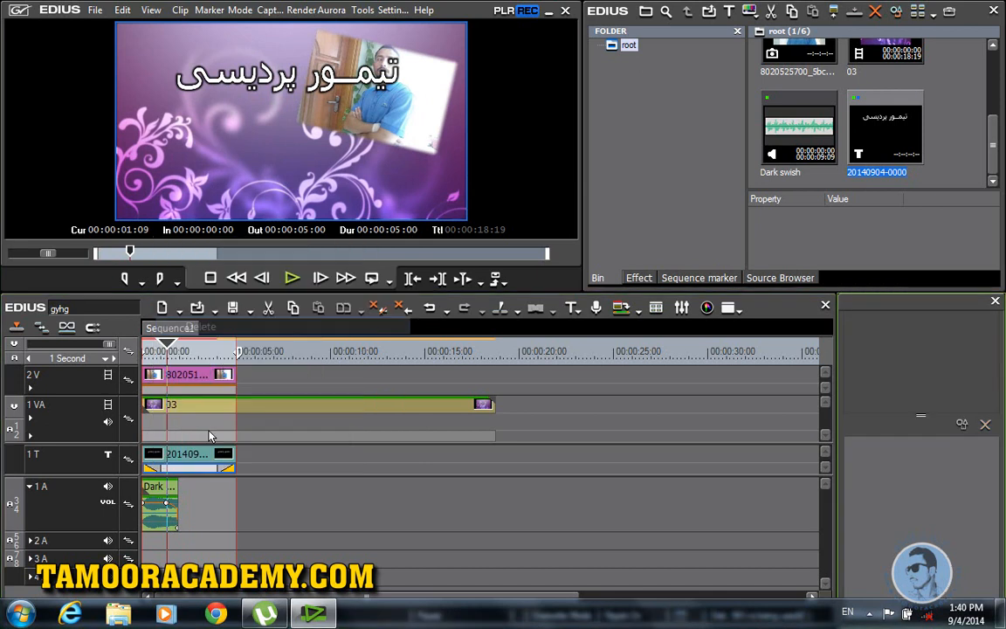
Step: Apply the TitleMixers > Laser Down effect to the title clip on track 1T, then play from the start
{"action": "left_click", "coordinate": [638, 277]}
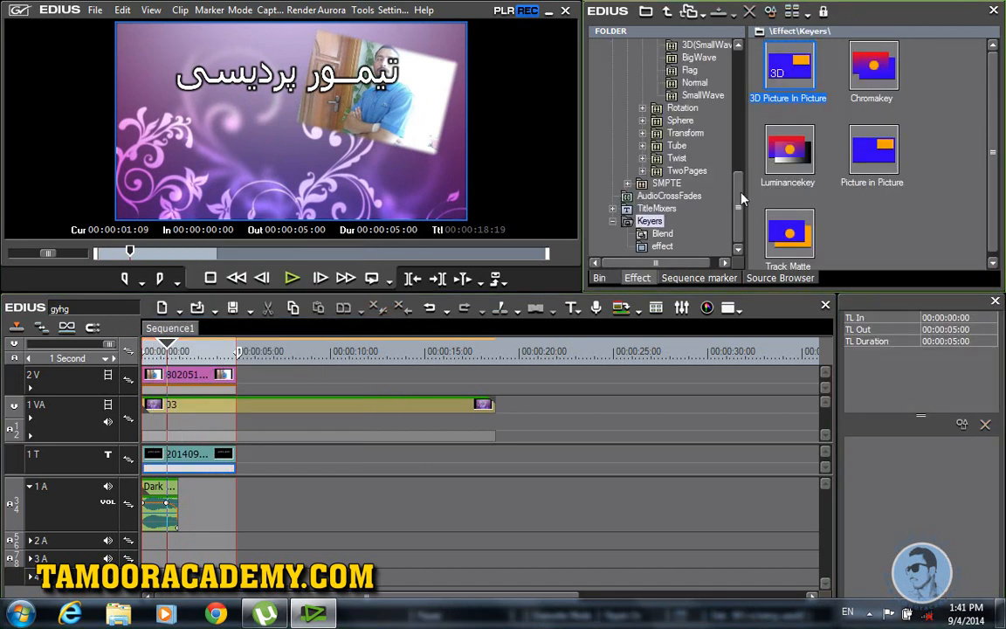
{"action": "scroll", "coordinate": [738, 203], "scroll_direction": "up", "scroll_amount": 10}
{"action": "left_click", "coordinate": [627, 159]}
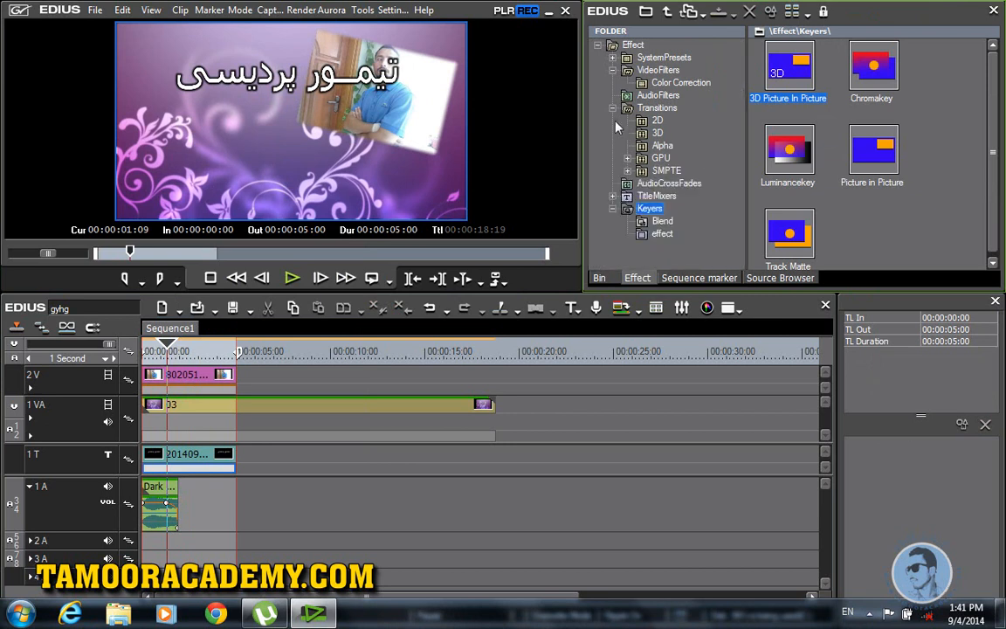
{"action": "left_click", "coordinate": [612, 109]}
{"action": "left_click", "coordinate": [651, 133]}
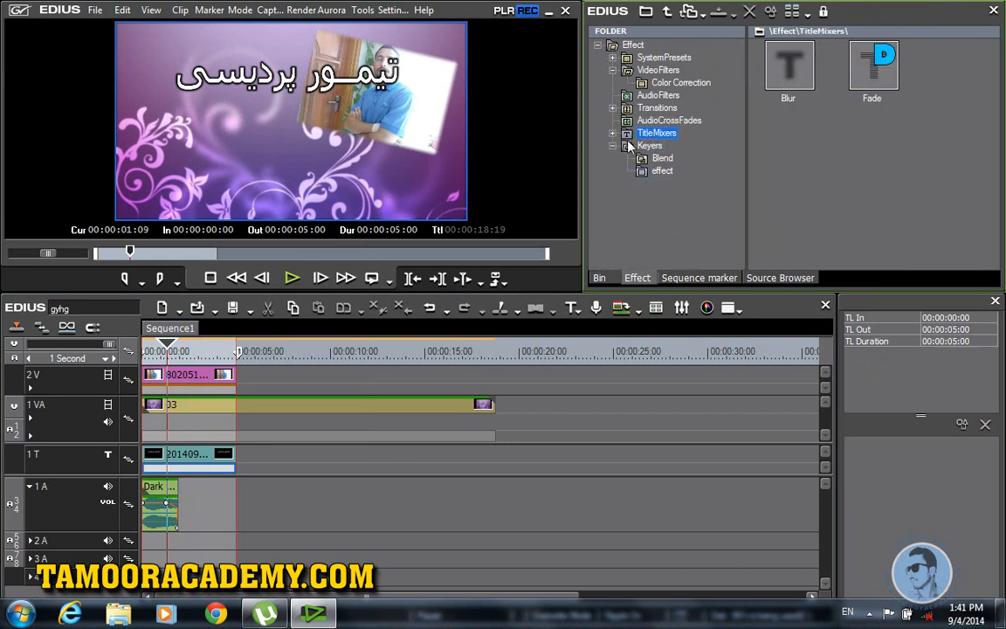
{"action": "left_click", "coordinate": [613, 133]}
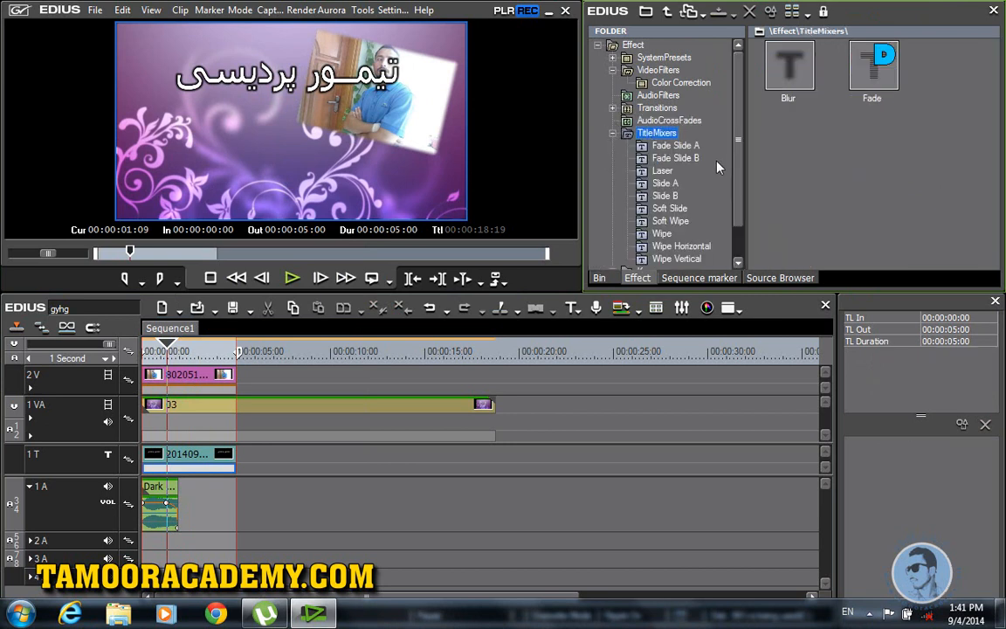
{"action": "left_click", "coordinate": [667, 172]}
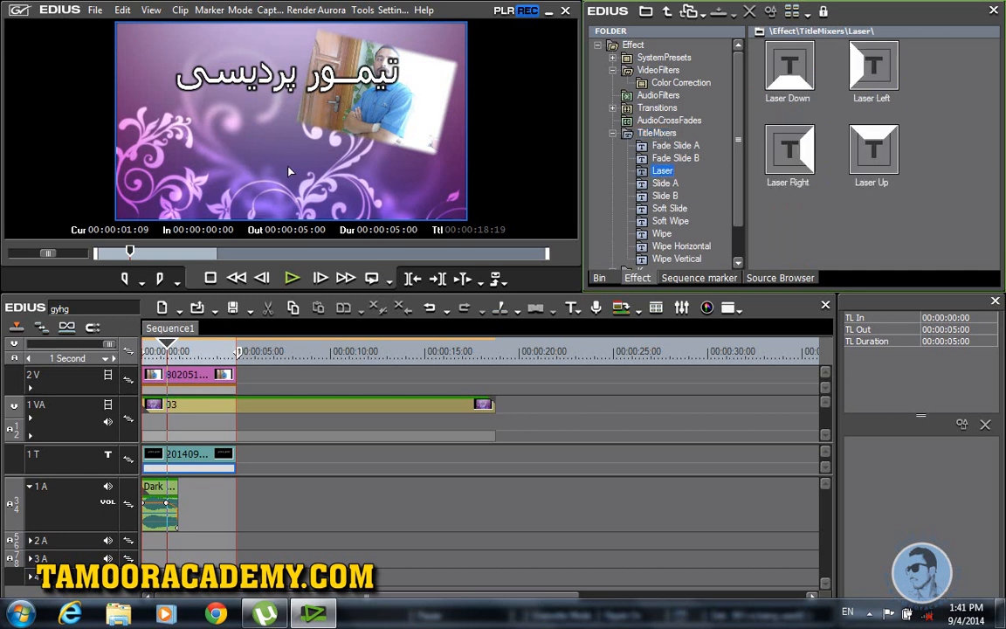
{"action": "left_click_drag", "start_coordinate": [786, 65], "coordinate": [174, 461]}
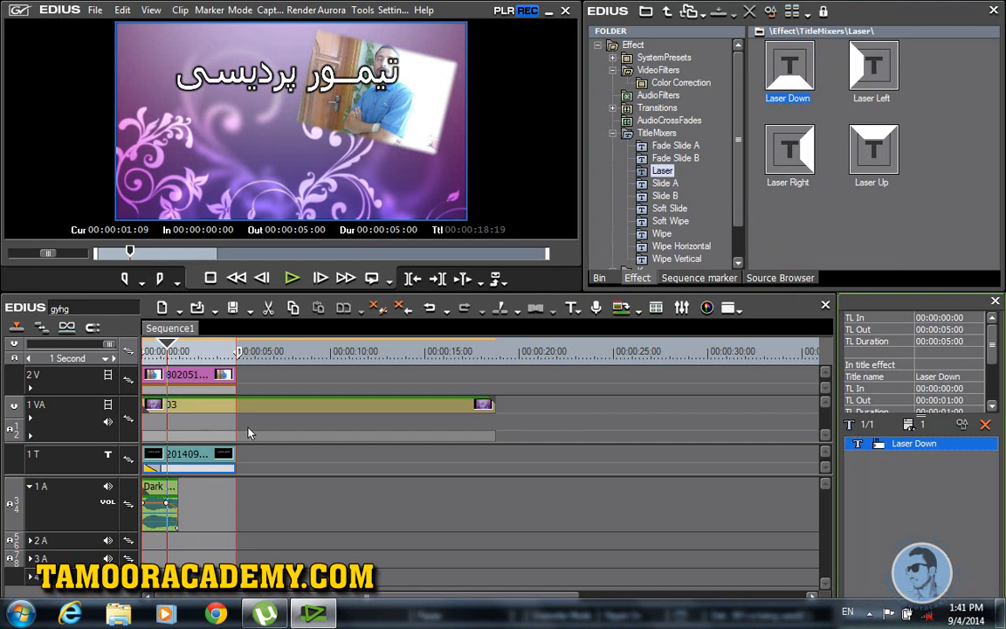
{"action": "left_click_drag", "start_coordinate": [166, 349], "coordinate": [140, 353]}
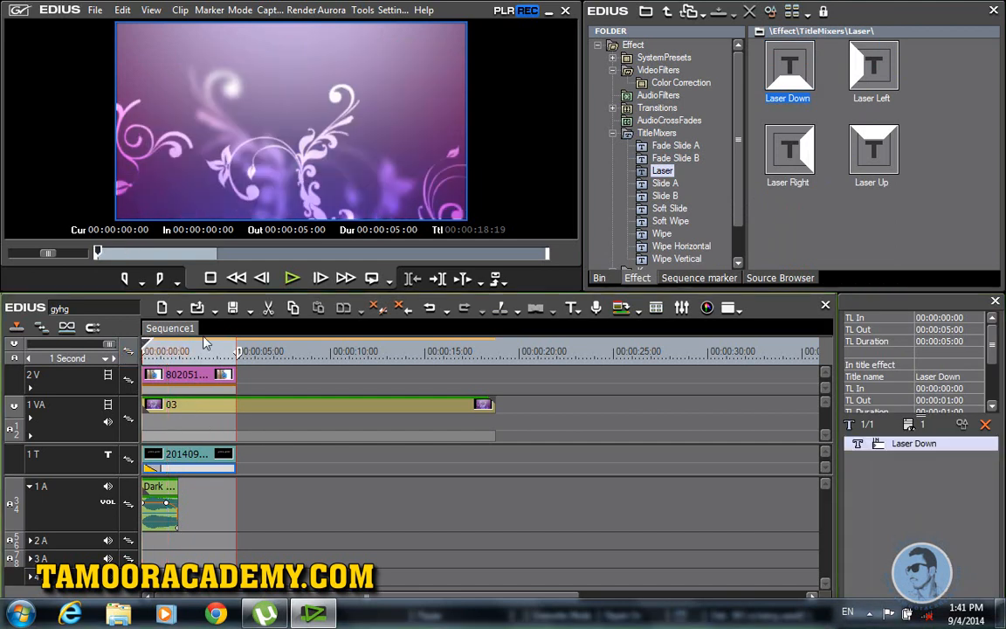
{"action": "left_click", "coordinate": [290, 287]}
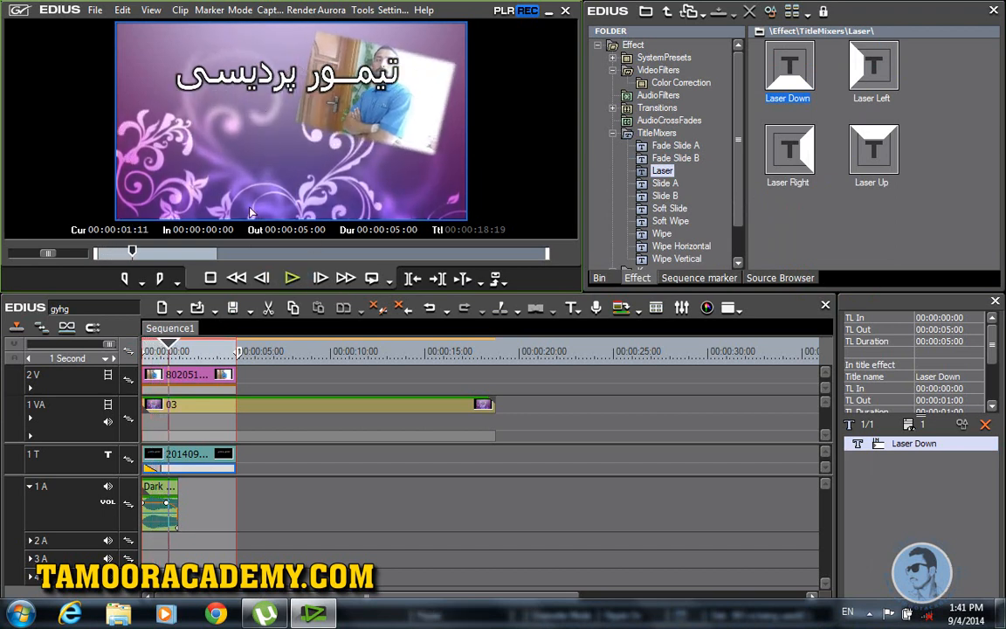
Step: Add a single 3V video track above 2V and place the Persian title clip on it at the sequence start
{"action": "left_click", "coordinate": [200, 458]}
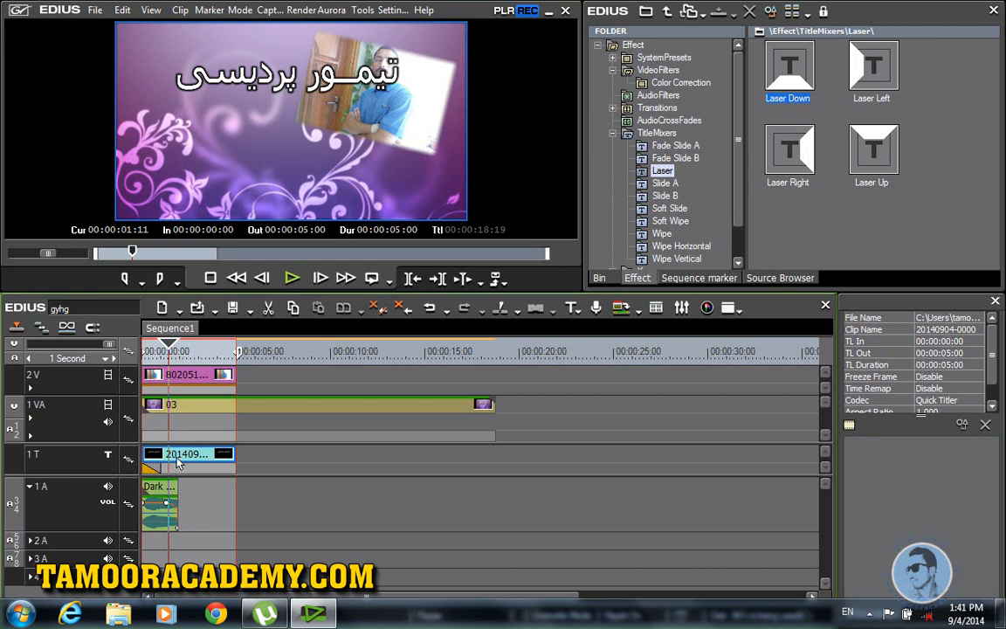
{"action": "left_click_drag", "start_coordinate": [177, 456], "coordinate": [271, 379]}
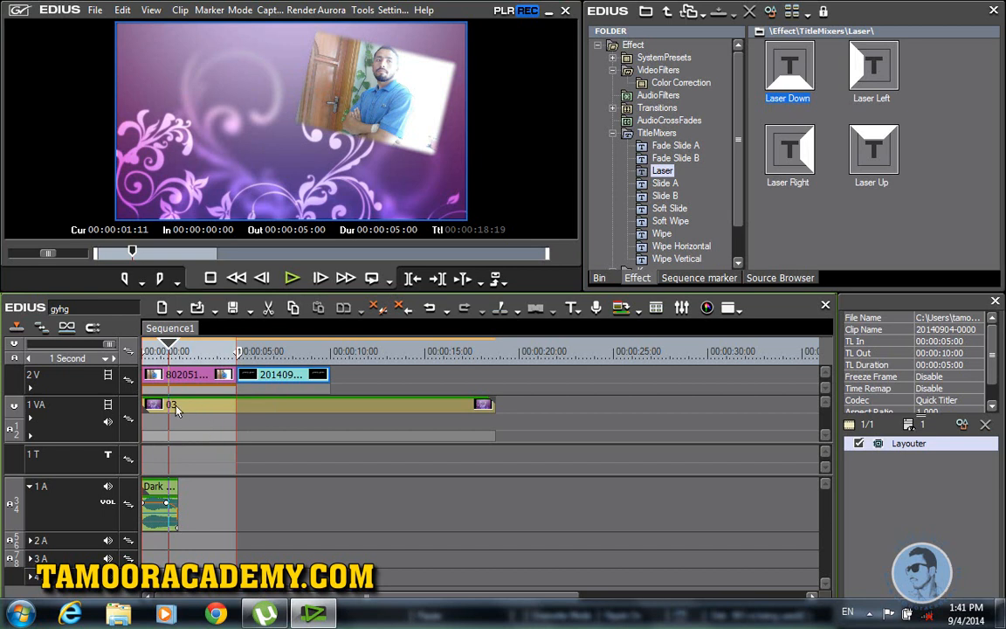
{"action": "right_click", "coordinate": [85, 387]}
{"action": "mouse_move", "coordinate": [158, 268]}
{"action": "left_click", "coordinate": [345, 285]}
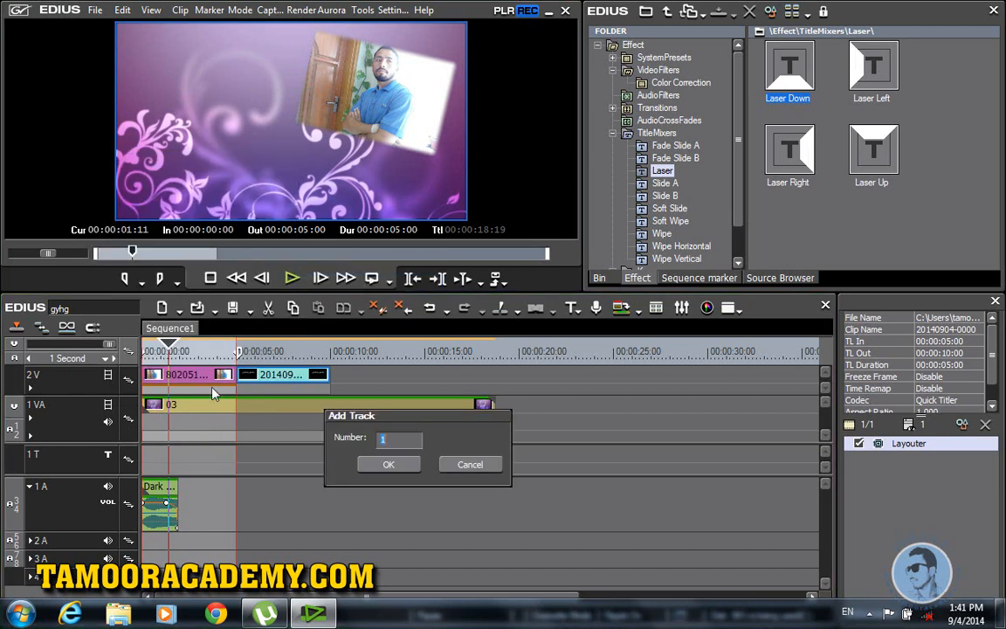
{"action": "left_click", "coordinate": [370, 470]}
{"action": "left_click_drag", "start_coordinate": [282, 403], "coordinate": [187, 376]}
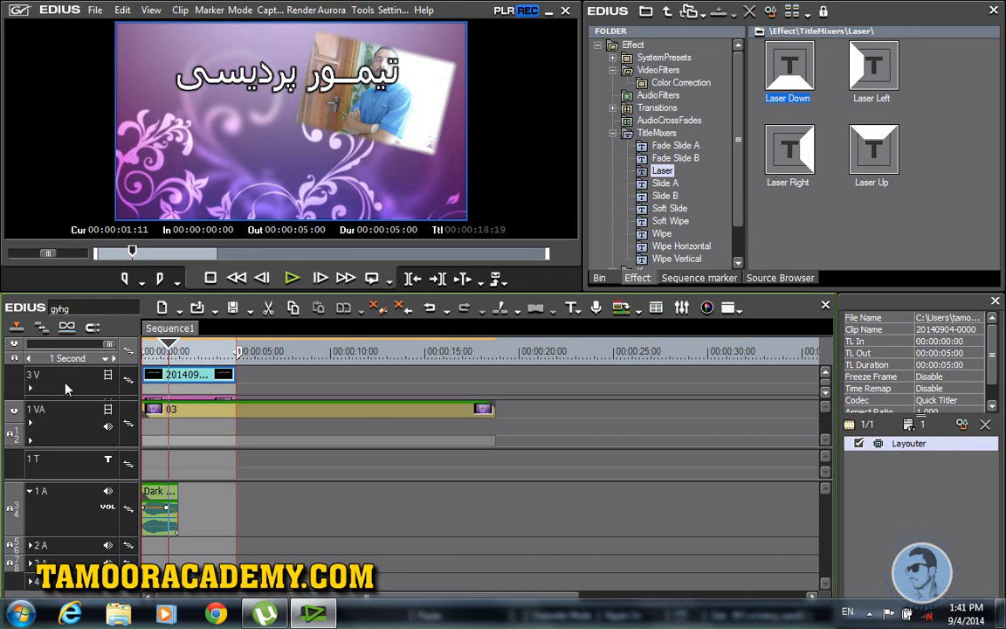
{"action": "left_click", "coordinate": [104, 391]}
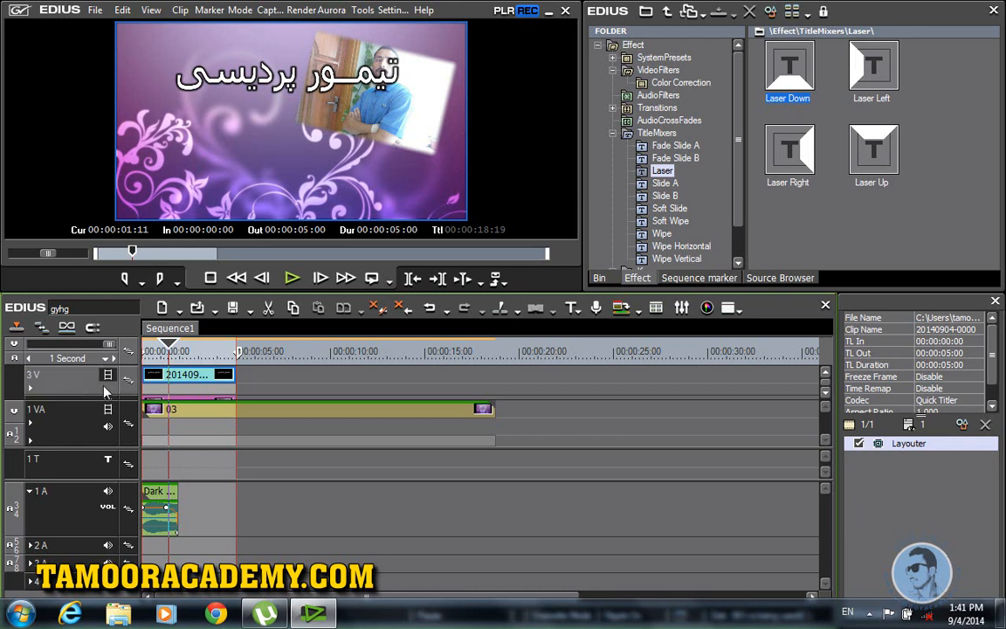
Step: Use the Layouter to move the title lower in the frame (Y 51.87%), then play it back from the start
{"action": "left_click", "coordinate": [908, 446]}
{"action": "key", "text": "F7"}
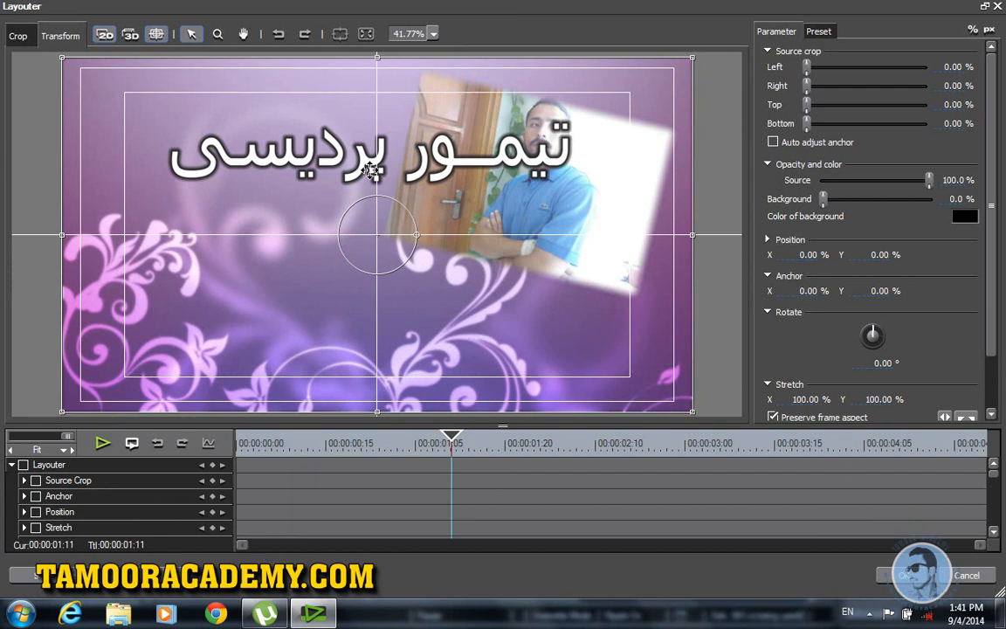
{"action": "left_click_drag", "start_coordinate": [371, 170], "coordinate": [356, 334]}
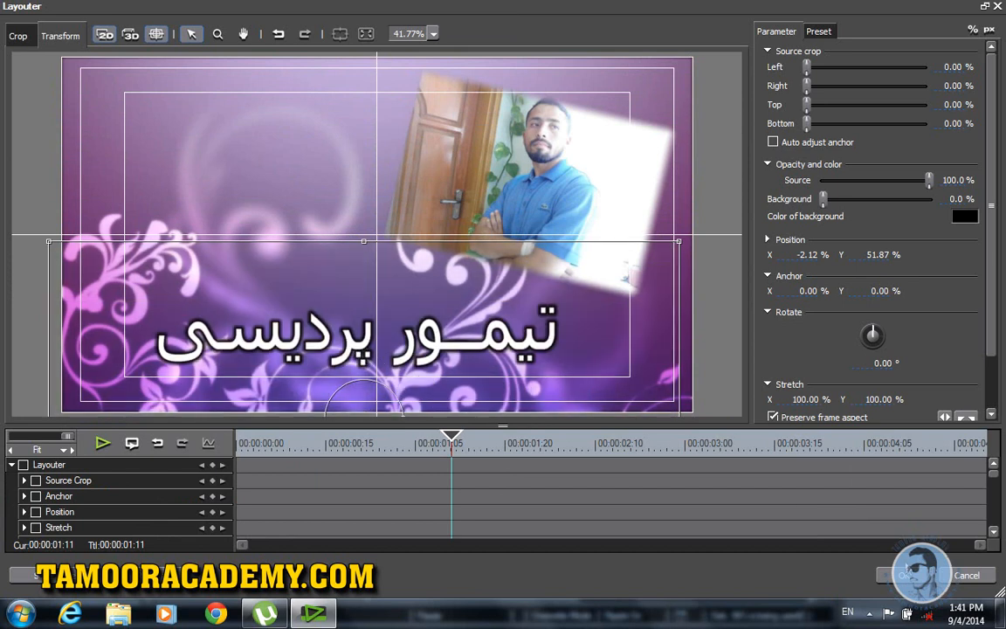
{"action": "left_click", "coordinate": [892, 574]}
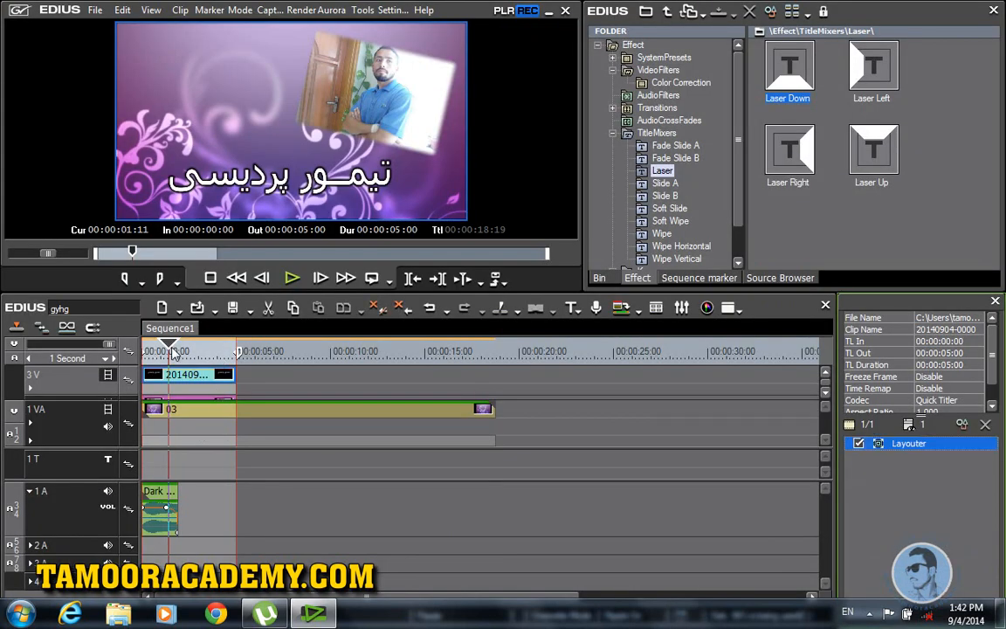
{"action": "key", "text": "Home"}
{"action": "left_click", "coordinate": [293, 278]}
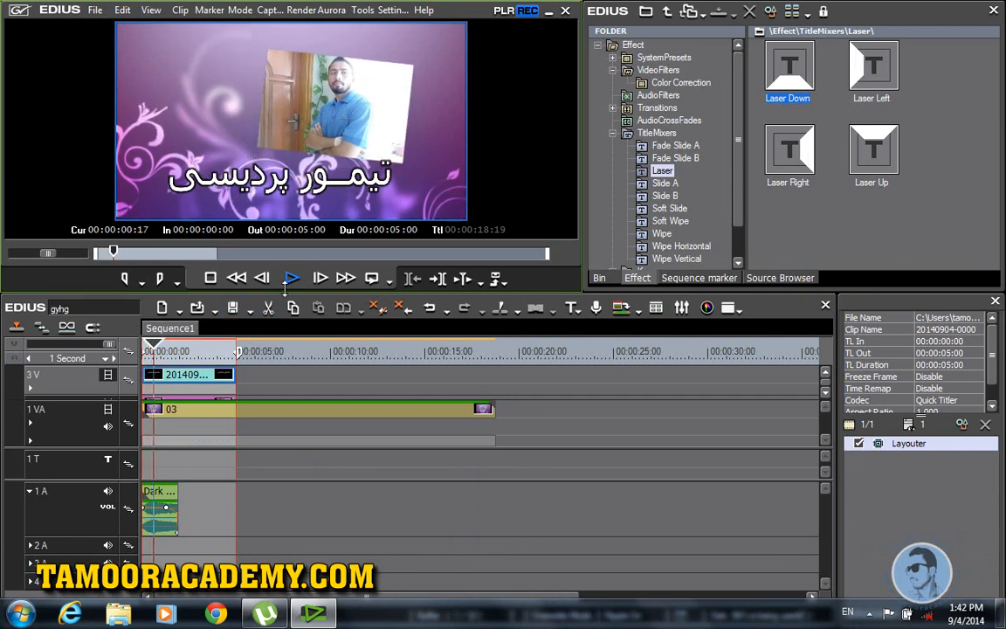
{"action": "key", "text": "space"}
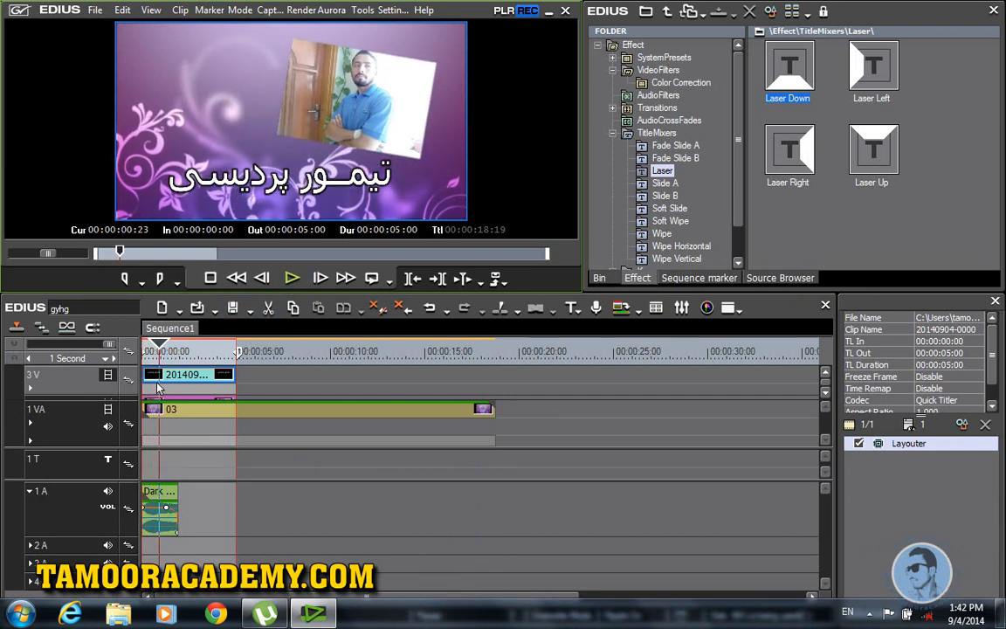
Step: Apply Laser Down to the title clip's mixer on track 3V
{"action": "left_click", "coordinate": [157, 389]}
{"action": "left_click_drag", "start_coordinate": [786, 92], "coordinate": [158, 393]}
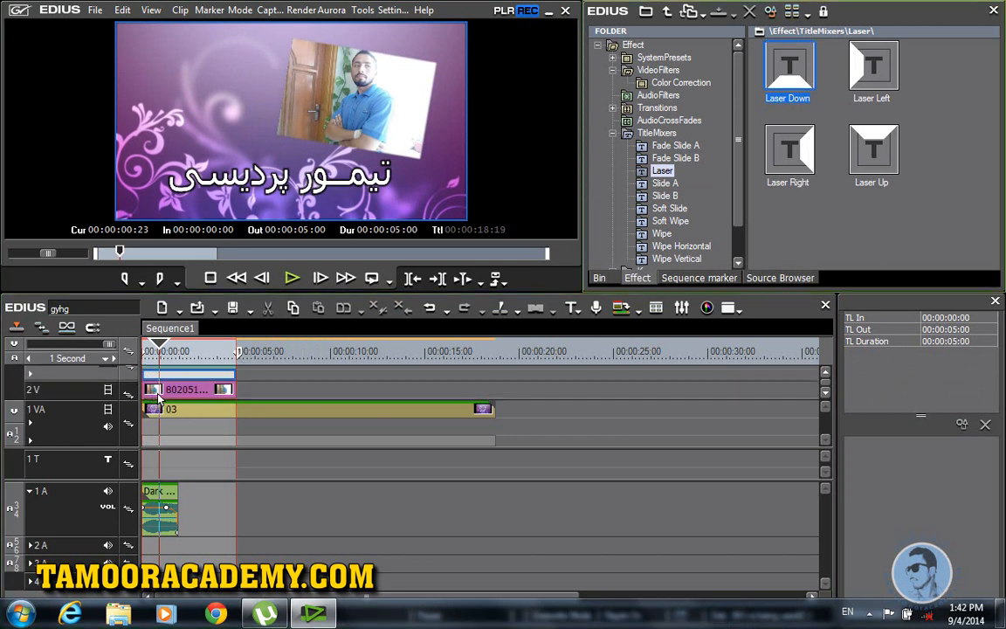
{"action": "left_click", "coordinate": [826, 374]}
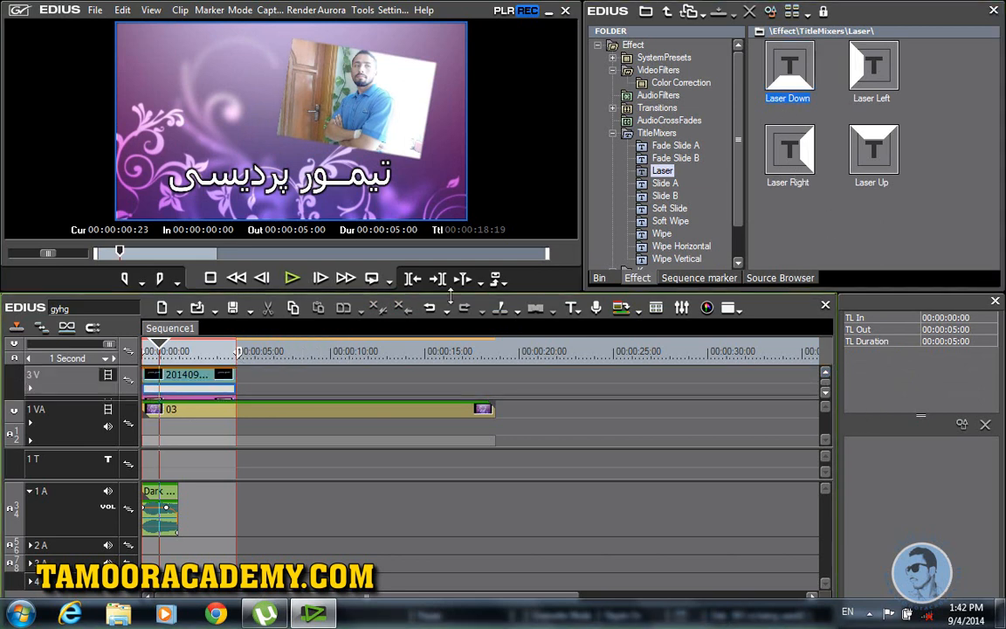
Step: Enlarge the timeline and move the title clip from 3V back to the 1T track
{"action": "left_click_drag", "start_coordinate": [443, 250], "coordinate": [443, 154]}
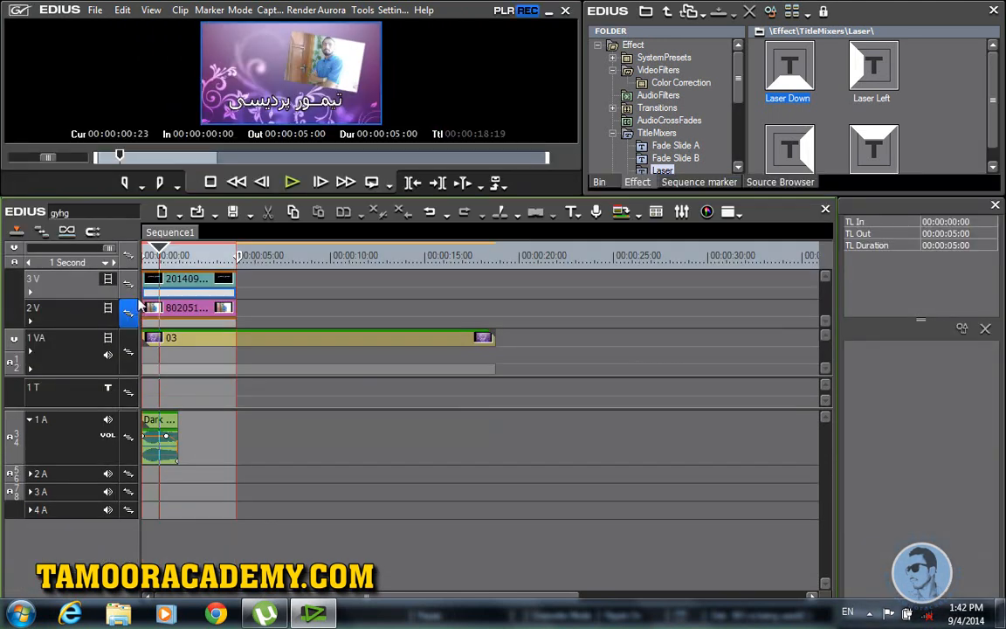
{"action": "left_click_drag", "start_coordinate": [107, 328], "coordinate": [63, 422]}
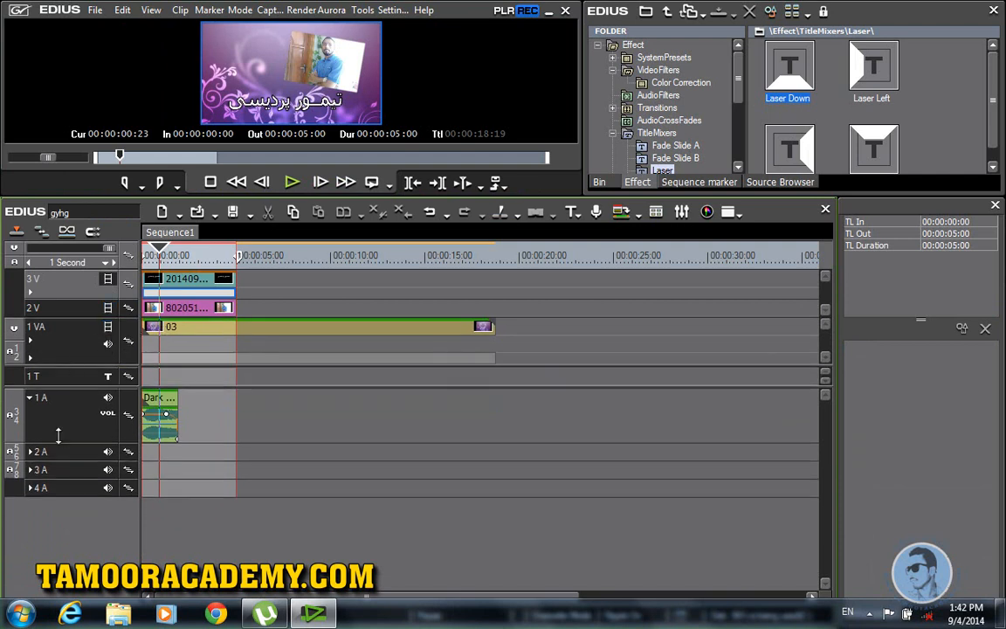
{"action": "left_click_drag", "start_coordinate": [792, 85], "coordinate": [179, 281]}
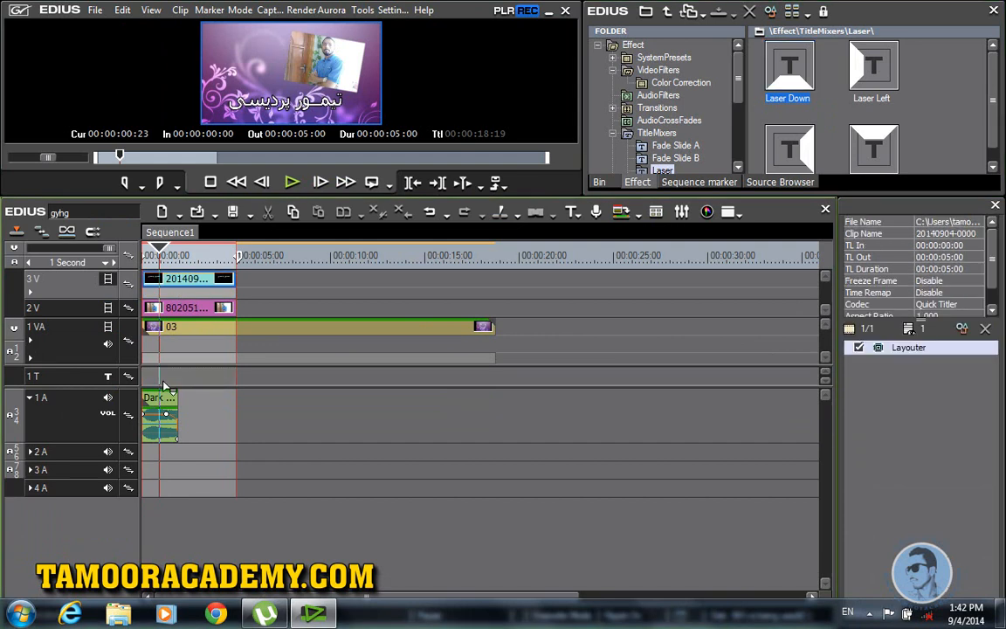
{"action": "left_click_drag", "start_coordinate": [165, 377], "coordinate": [167, 376]}
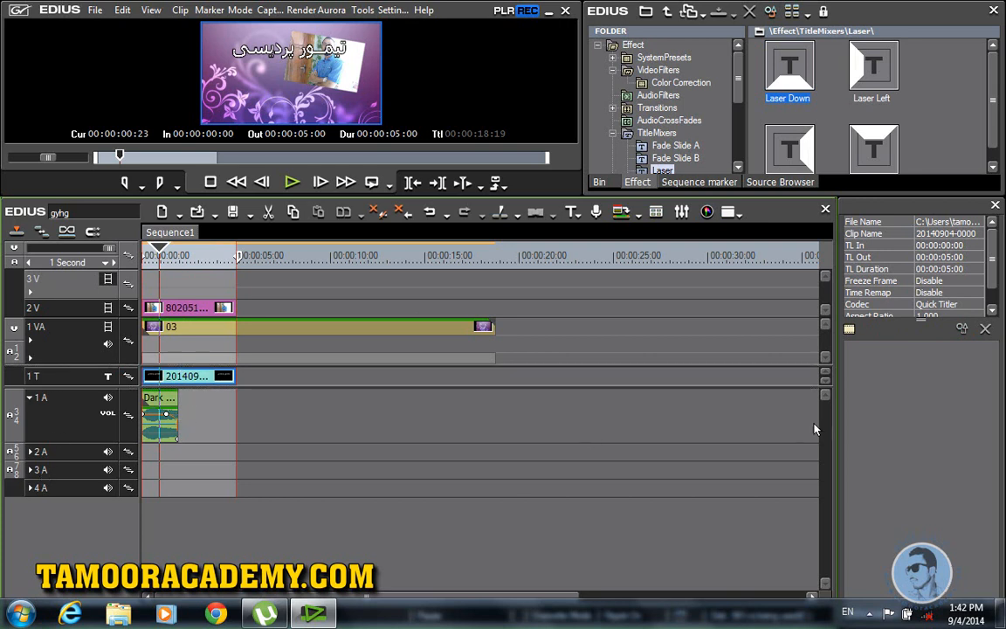
Step: Delete the fourth audio track, 4A
{"action": "right_click", "coordinate": [78, 537]}
{"action": "left_click", "coordinate": [114, 544]}
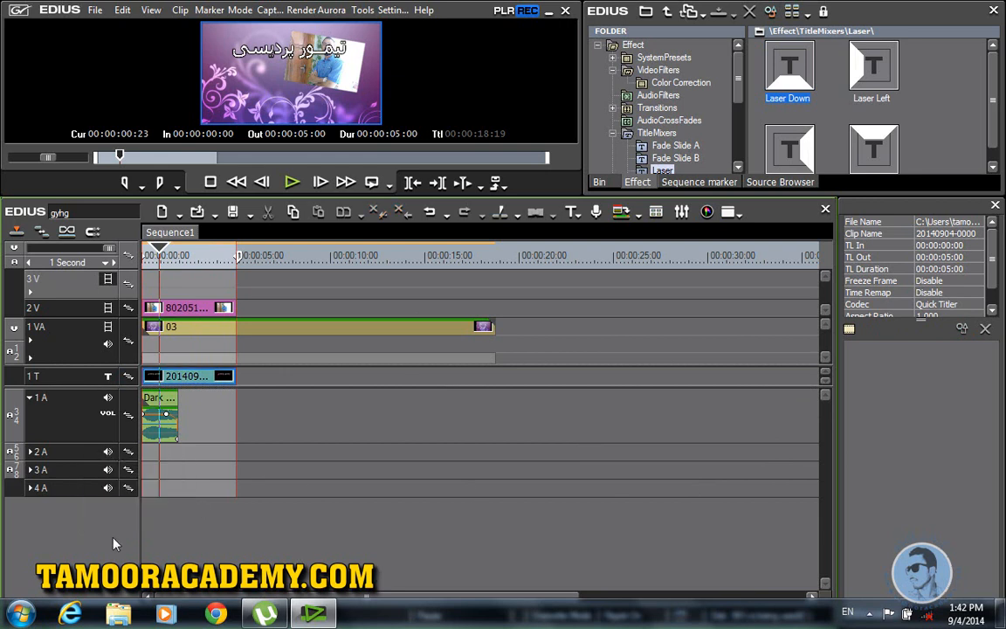
{"action": "right_click", "coordinate": [72, 473]}
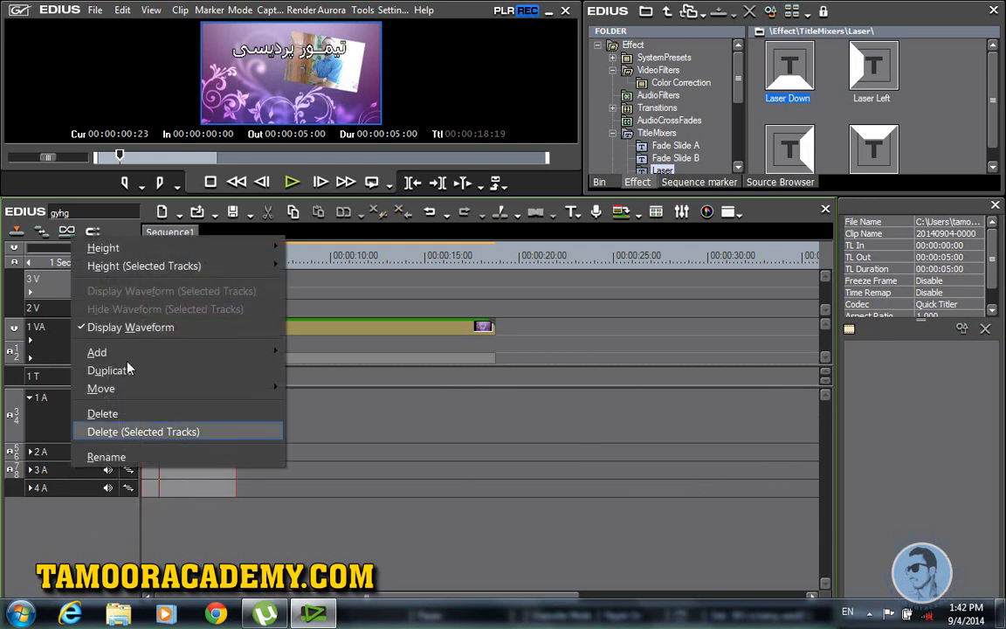
{"action": "left_click", "coordinate": [104, 413]}
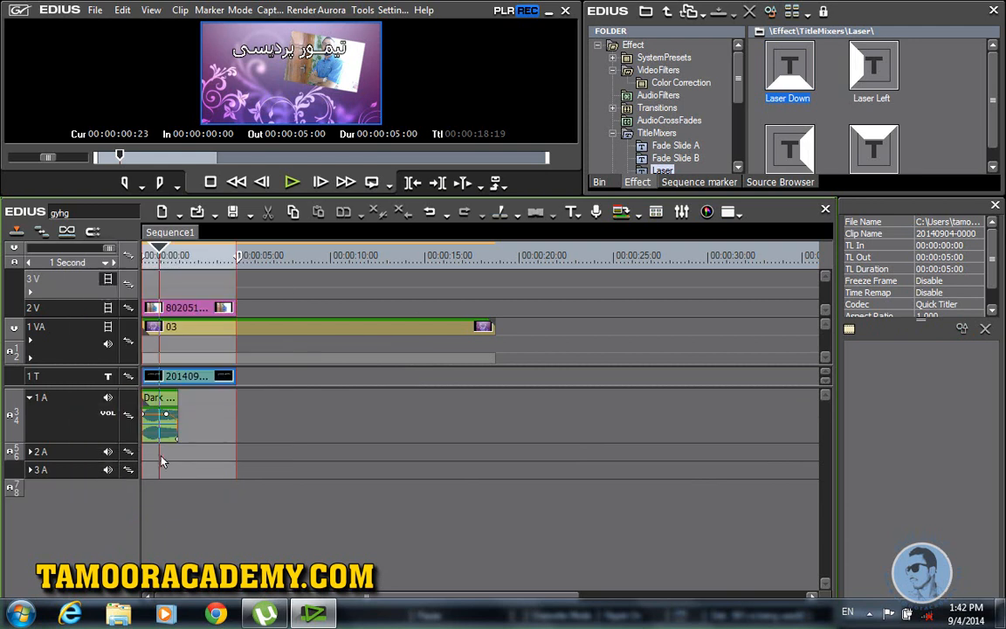
Step: Enlarge the preview monitor and effect panels, and readjust the video and audio track heights
{"action": "left_click_drag", "start_coordinate": [270, 198], "coordinate": [275, 408]}
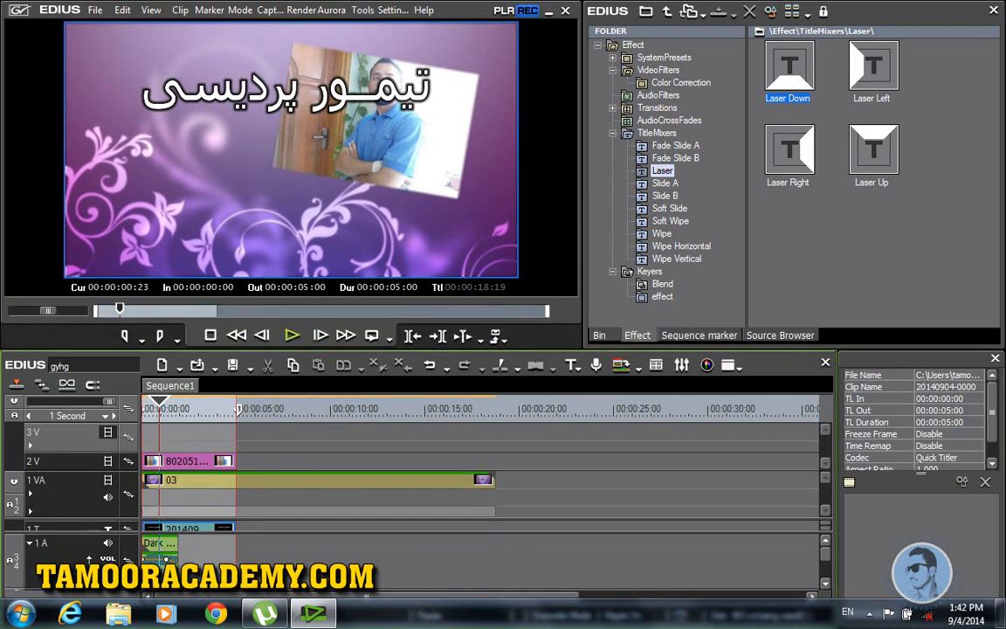
{"action": "left_click_drag", "start_coordinate": [90, 520], "coordinate": [96, 472]}
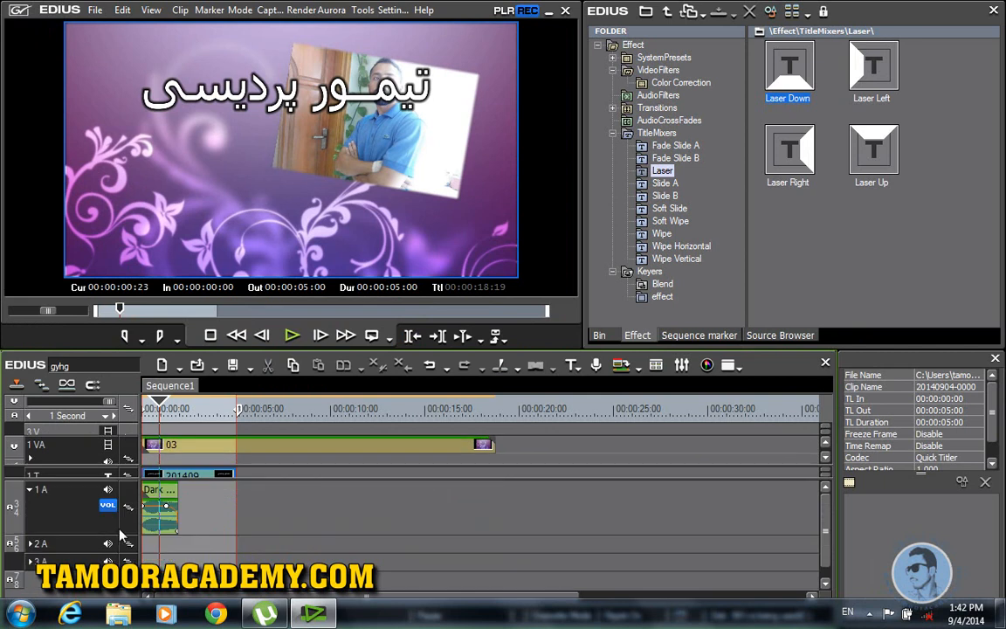
{"action": "left_click_drag", "start_coordinate": [173, 477], "coordinate": [172, 527]}
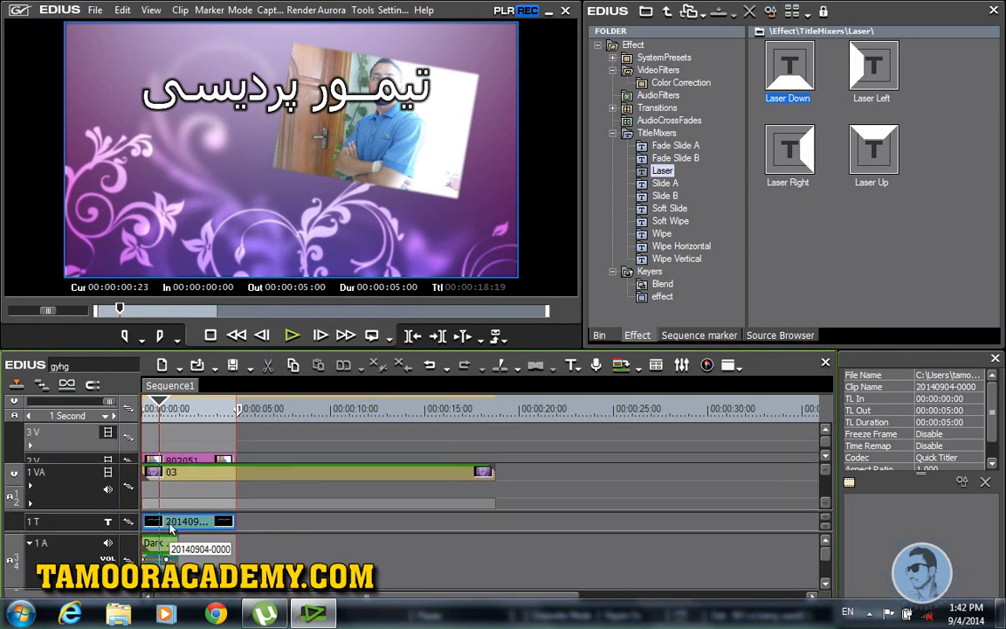
{"action": "left_click_drag", "start_coordinate": [799, 86], "coordinate": [203, 538]}
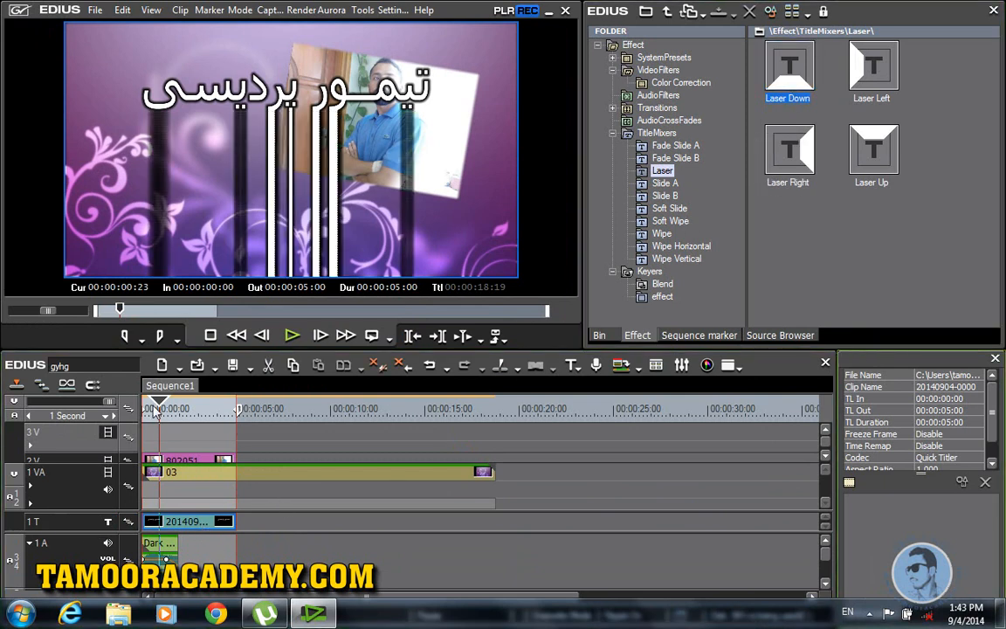
Step: Play the title's laser transition from the start, then move the sequence Out point to 00:00:18:19
{"action": "left_click_drag", "start_coordinate": [155, 408], "coordinate": [111, 416]}
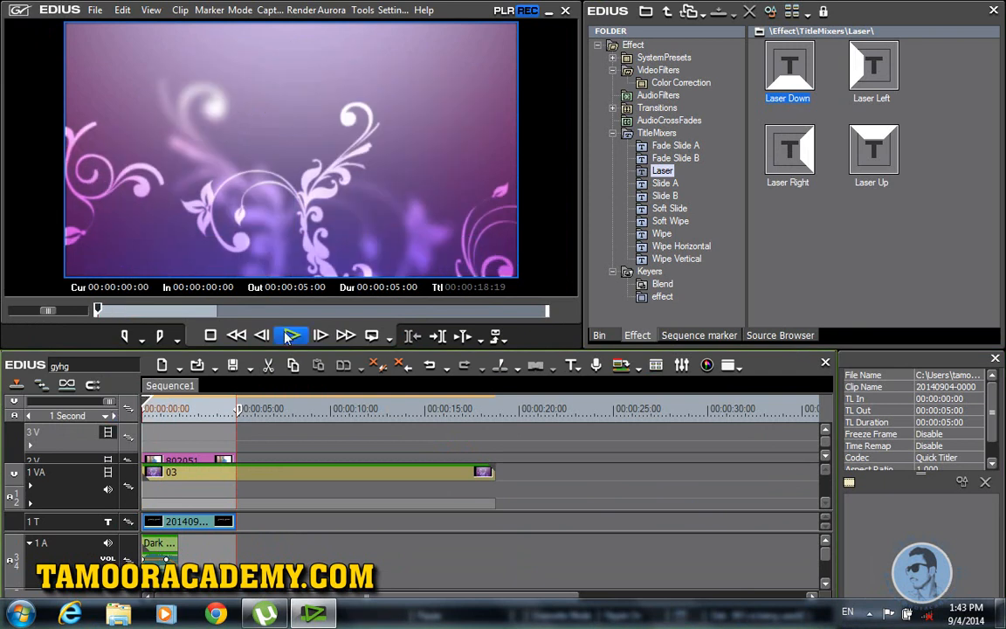
{"action": "left_click", "coordinate": [291, 337]}
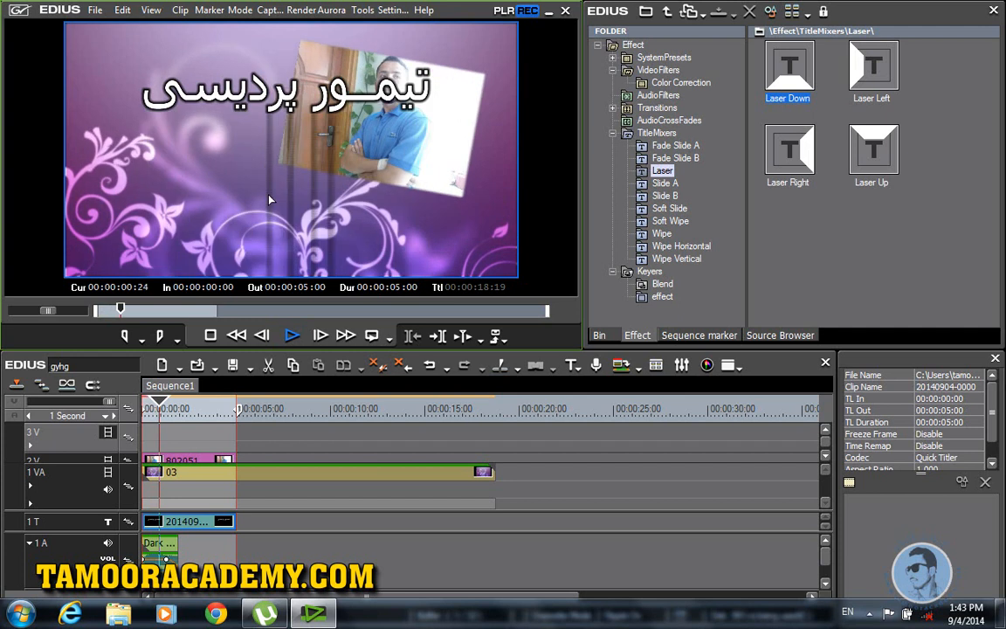
{"action": "left_click", "coordinate": [296, 344]}
{"action": "left_click_drag", "start_coordinate": [244, 417], "coordinate": [496, 458]}
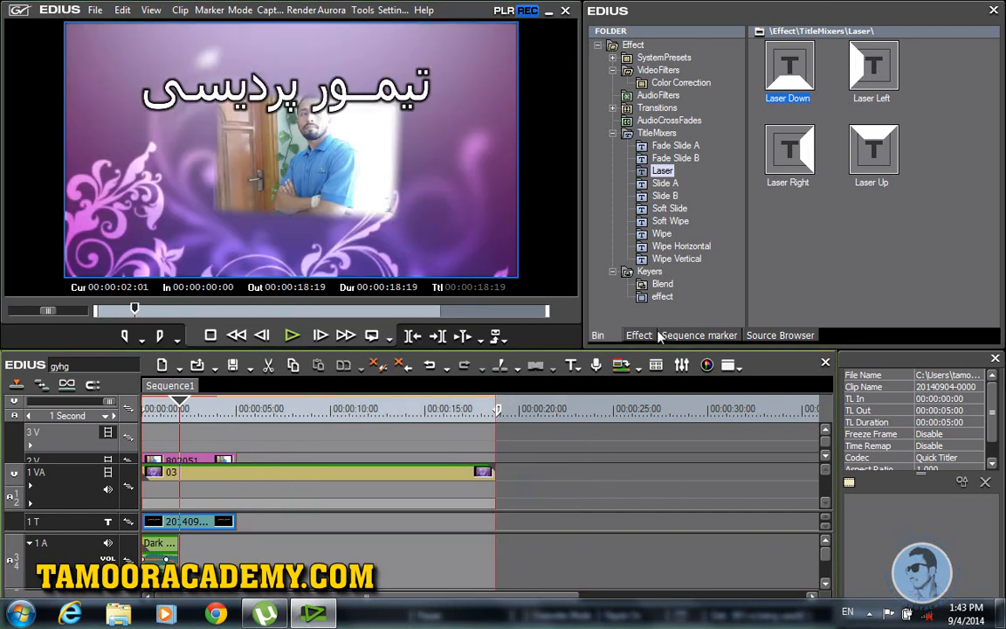
Step: Place the JPEG photo from the bin on track 3V starting at 00:00:06:06
{"action": "left_click", "coordinate": [599, 336]}
{"action": "left_click", "coordinate": [932, 155]}
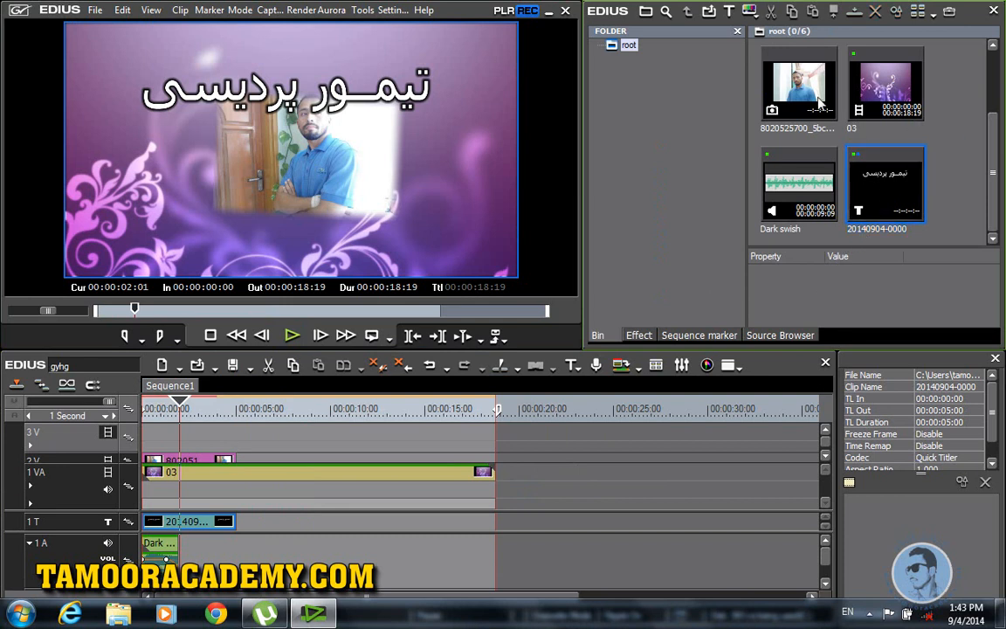
{"action": "left_click", "coordinate": [808, 89]}
{"action": "scroll", "coordinate": [996, 168], "scroll_direction": "up", "scroll_amount": 2}
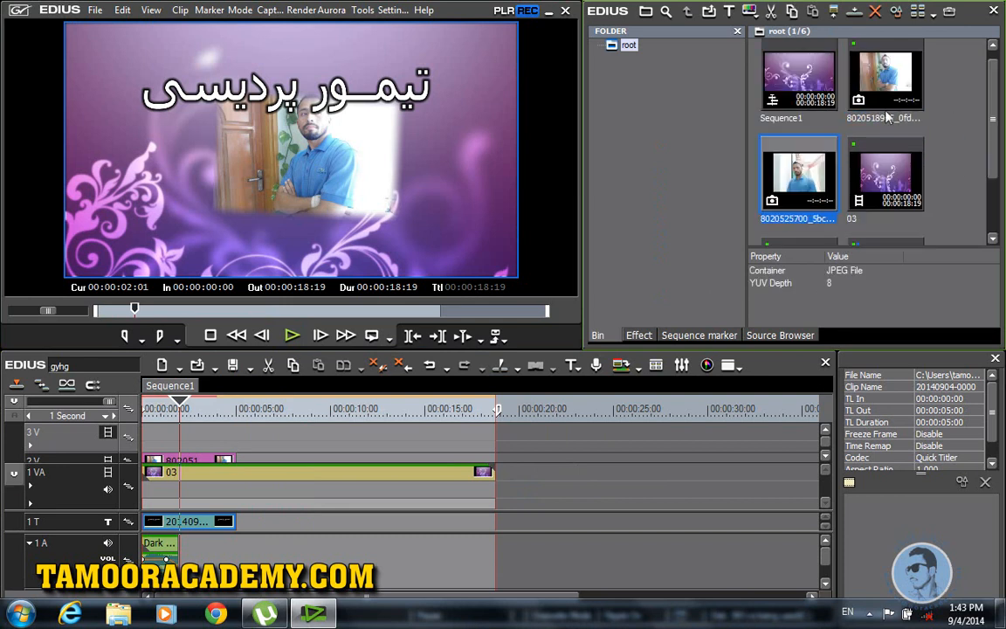
{"action": "left_click_drag", "start_coordinate": [791, 181], "coordinate": [269, 445]}
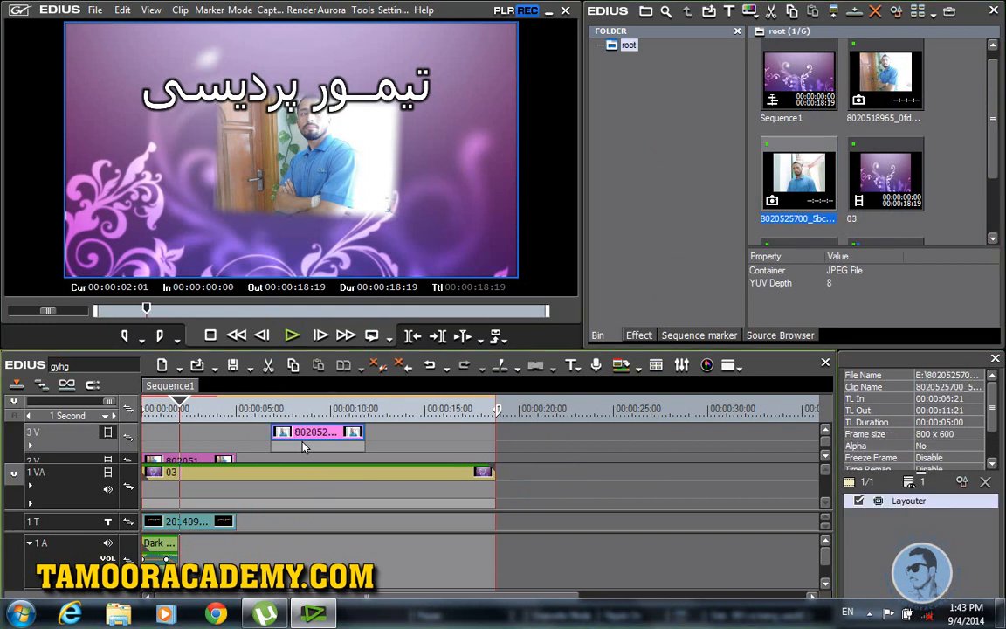
Step: Apply the Keyers > 3D Picture In Picture effect to the new photo
{"action": "left_click", "coordinate": [638, 337]}
{"action": "left_click", "coordinate": [650, 271]}
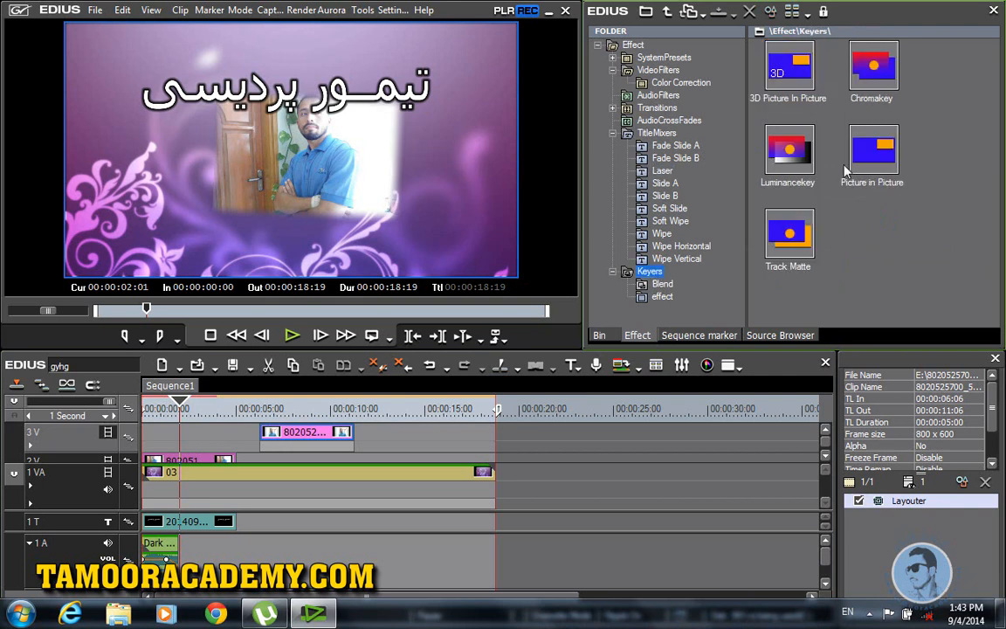
{"action": "left_click_drag", "start_coordinate": [789, 70], "coordinate": [300, 447]}
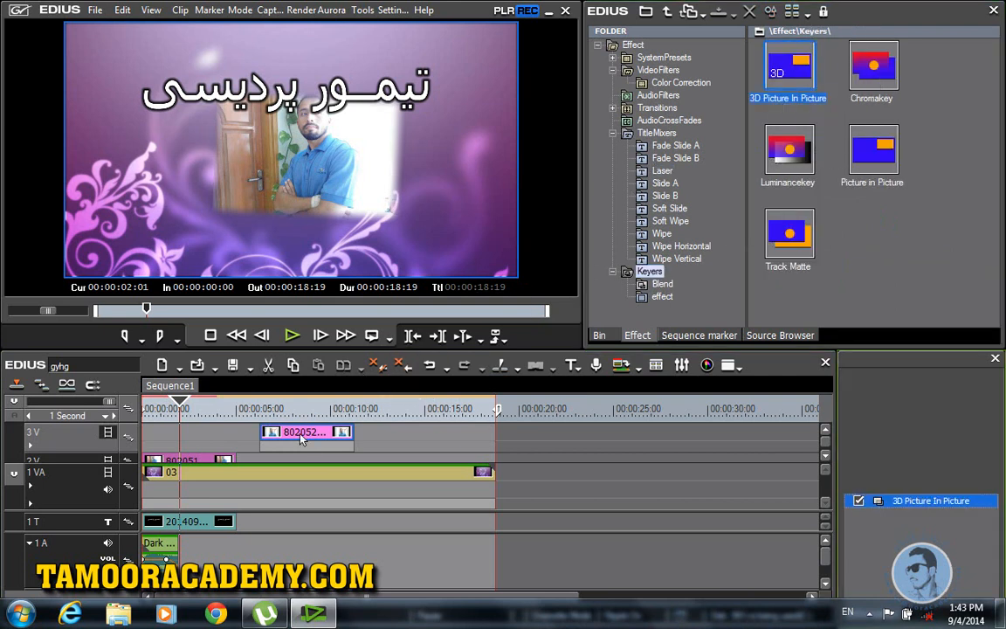
Step: In 3D Picture In Picture, scale the photo to a 600% close-up at the first frame
{"action": "double_click", "coordinate": [931, 501]}
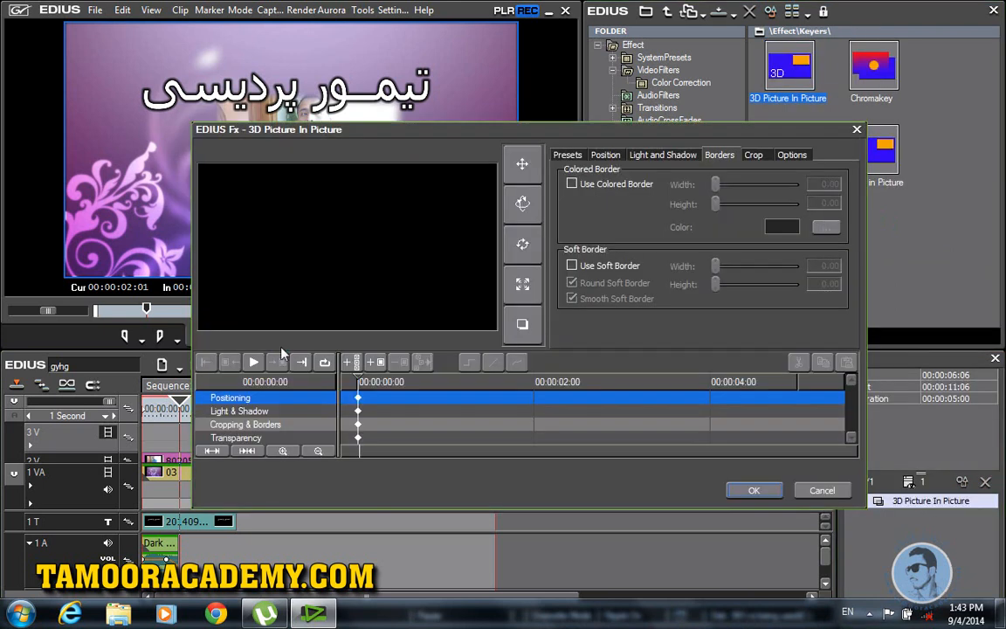
{"action": "mouse_move", "coordinate": [360, 379]}
{"action": "left_mouse_down"}
{"action": "mouse_move", "coordinate": [431, 382]}
{"action": "mouse_move", "coordinate": [353, 383]}
{"action": "left_mouse_up"}
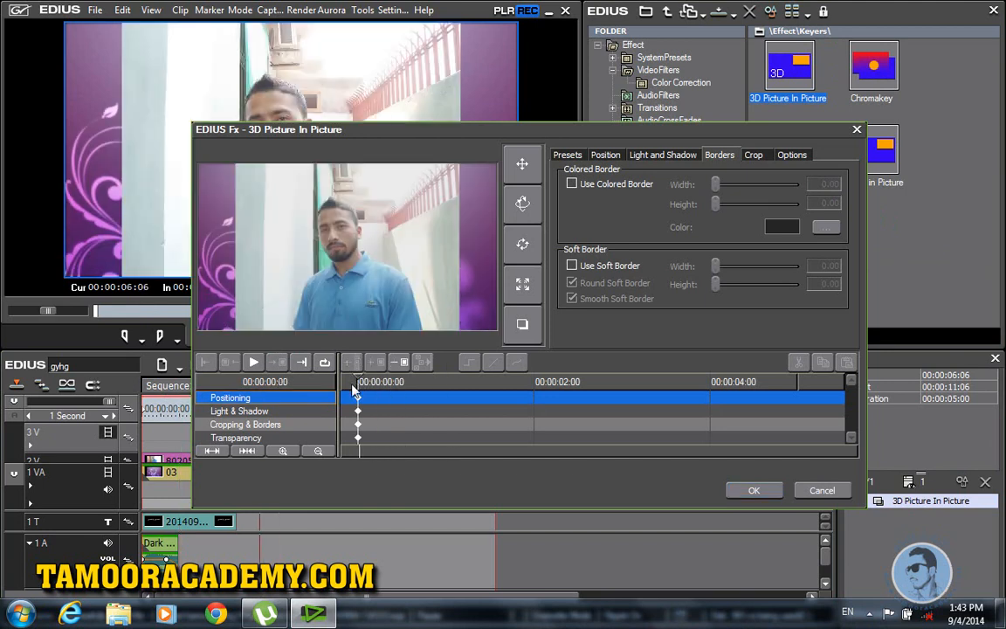
{"action": "left_click", "coordinate": [522, 286]}
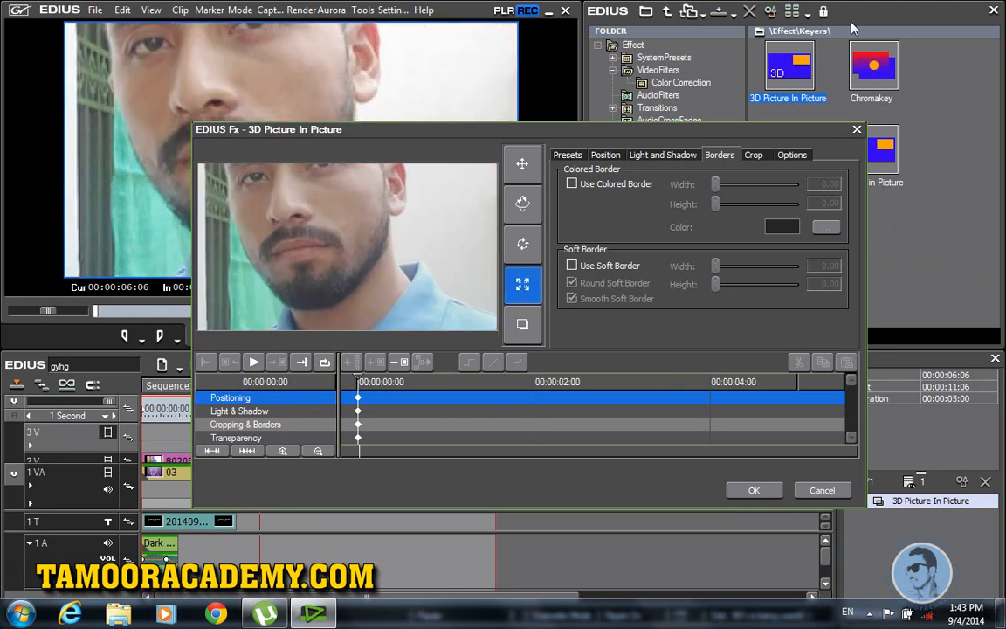
{"action": "left_click_drag", "start_coordinate": [345, 236], "coordinate": [692, 1]}
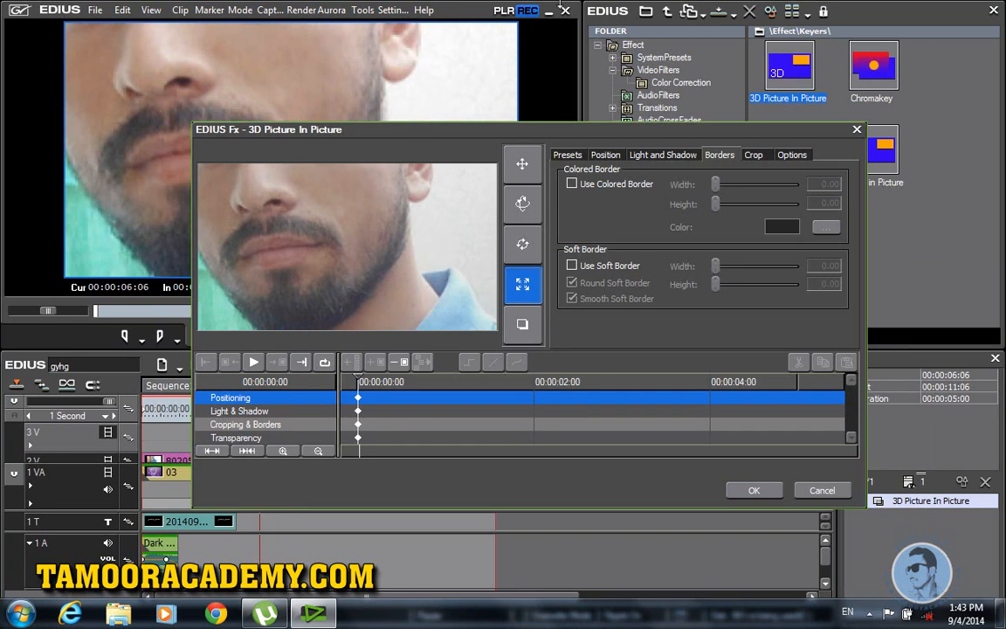
{"action": "left_click", "coordinate": [604, 155]}
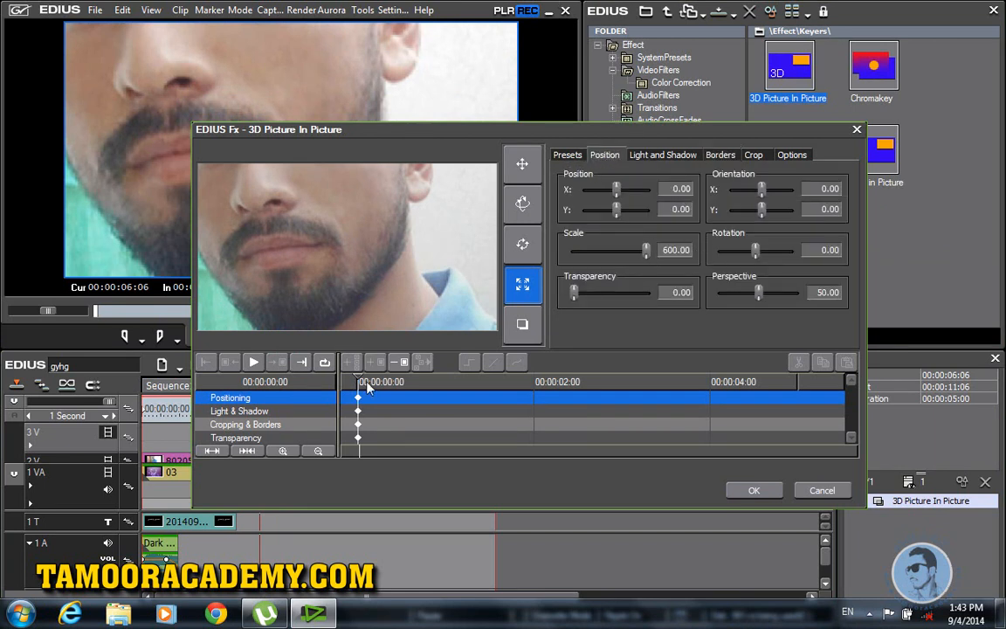
Step: At frame 9, shrink the photo to 78.10 scale and tilt it 7.58°, then accept
{"action": "left_click_drag", "start_coordinate": [361, 386], "coordinate": [375, 386]}
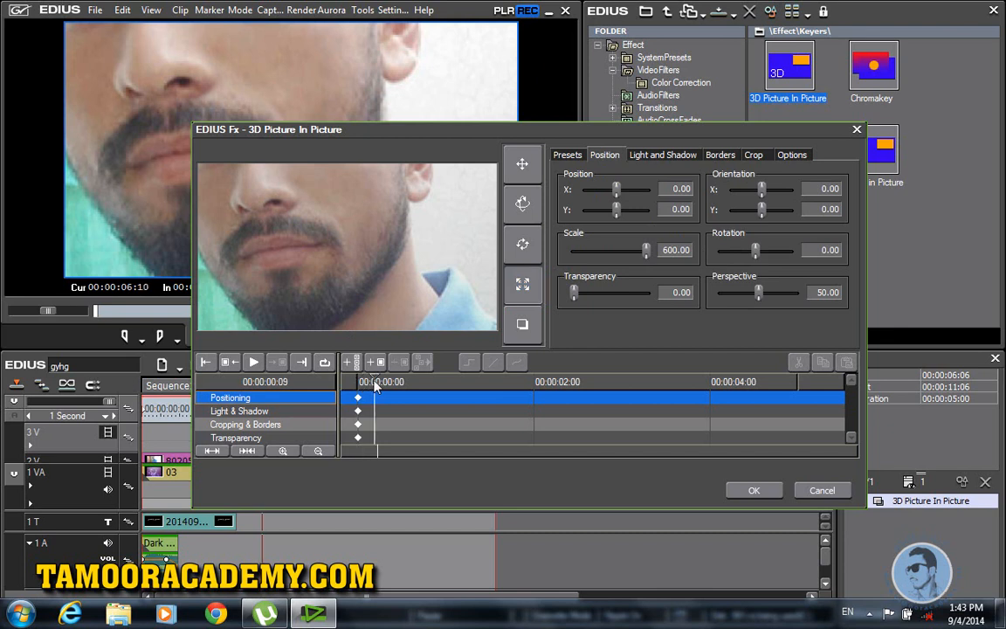
{"action": "left_click", "coordinate": [523, 284]}
{"action": "left_click_drag", "start_coordinate": [353, 252], "coordinate": [209, 490]}
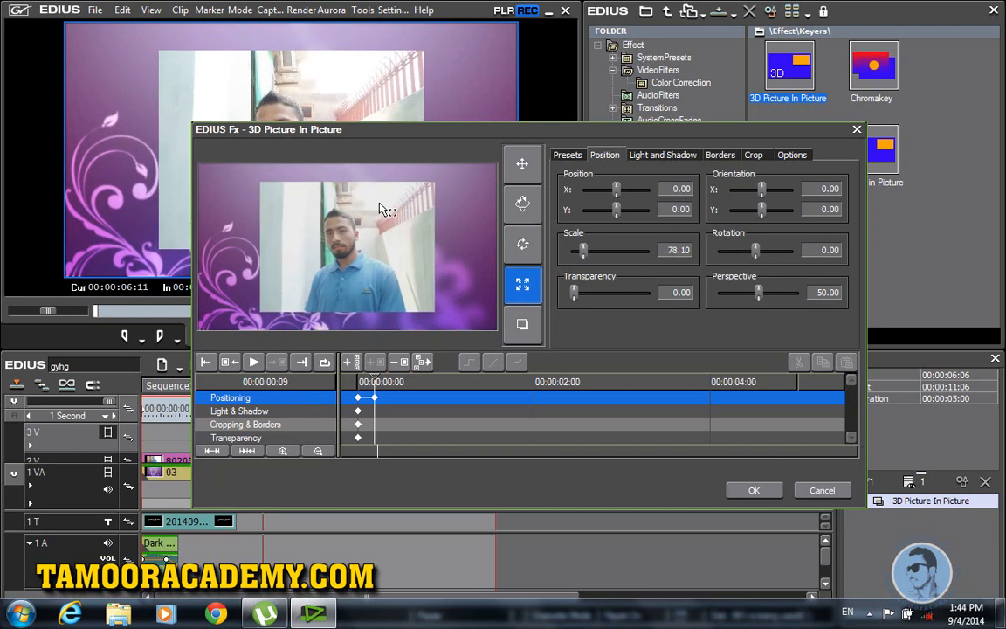
{"action": "left_click", "coordinate": [523, 244]}
{"action": "left_click_drag", "start_coordinate": [400, 197], "coordinate": [364, 214]}
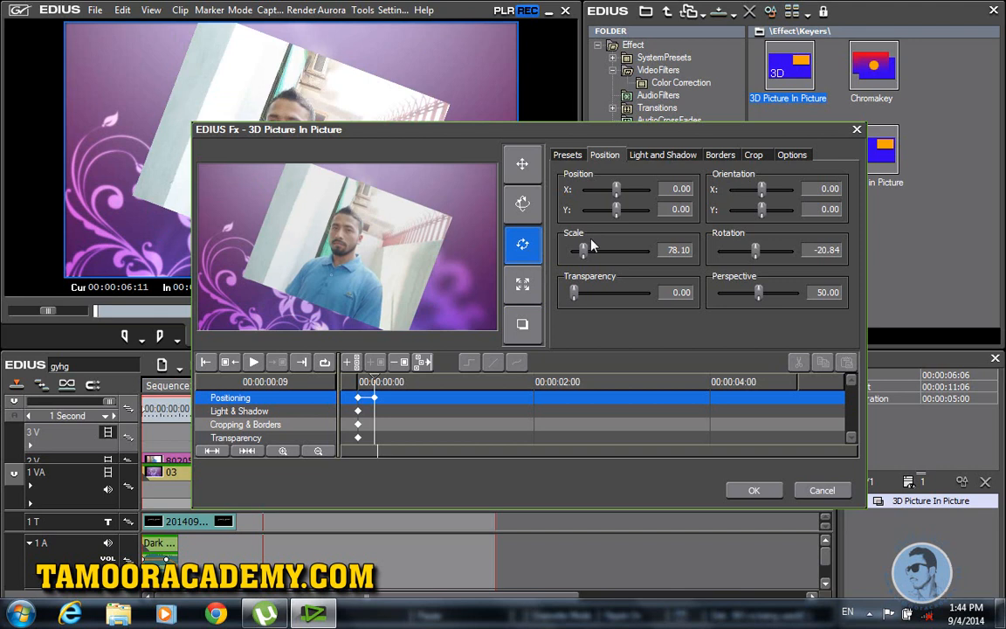
{"action": "left_click_drag", "start_coordinate": [397, 265], "coordinate": [437, 182]}
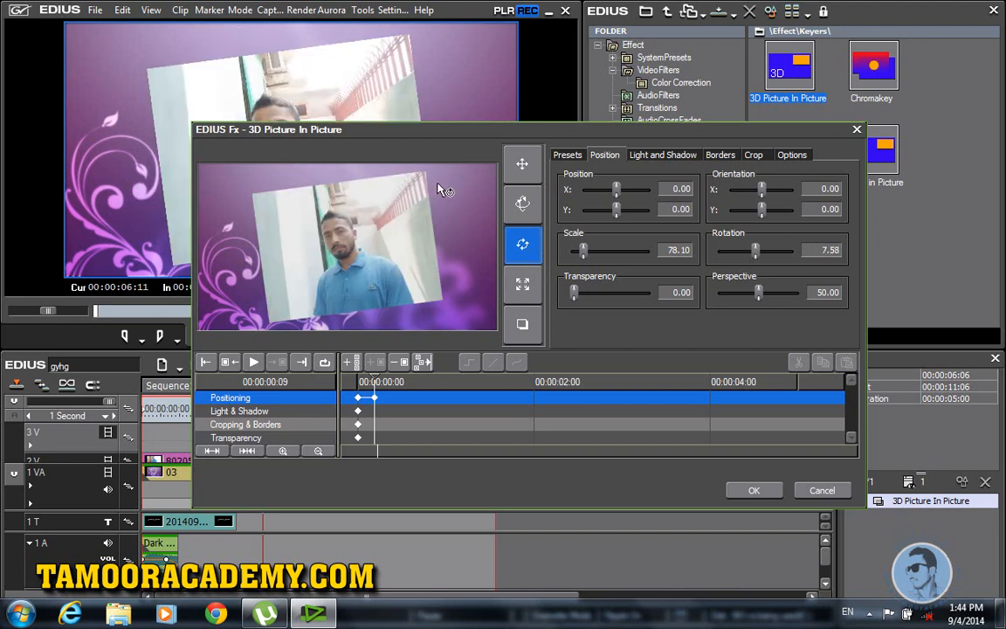
{"action": "left_click", "coordinate": [734, 490]}
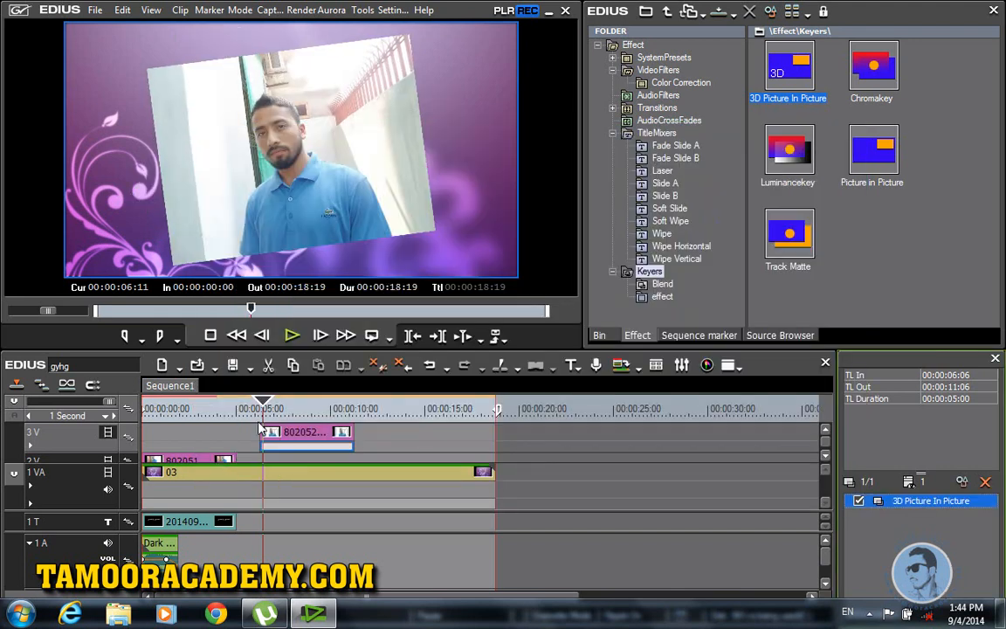
Step: Play the animated photo, move the Persian title to start near 5 seconds, and play it
{"action": "left_click", "coordinate": [293, 335]}
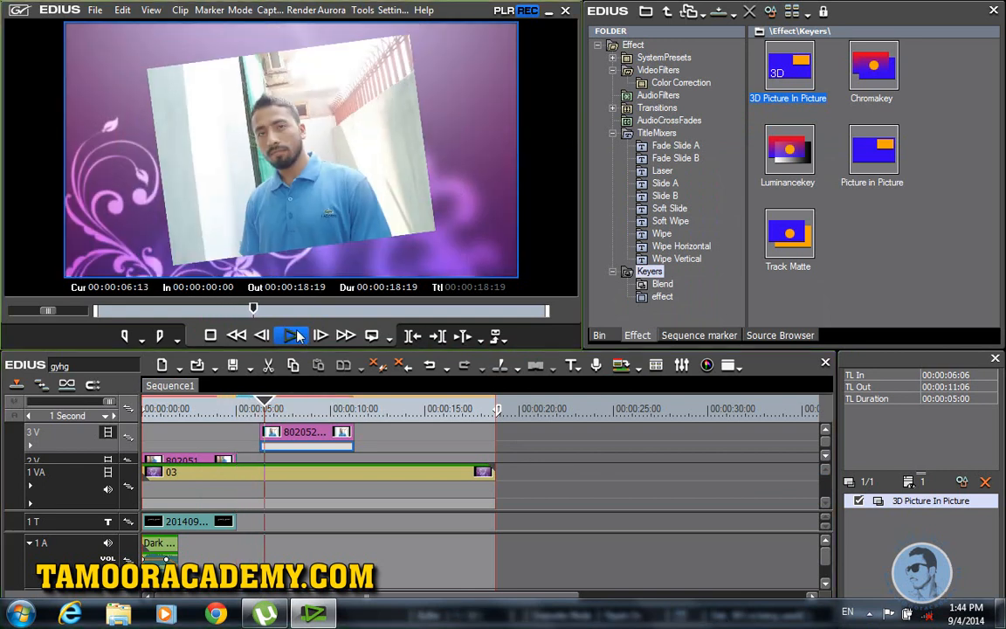
{"action": "left_click", "coordinate": [293, 336]}
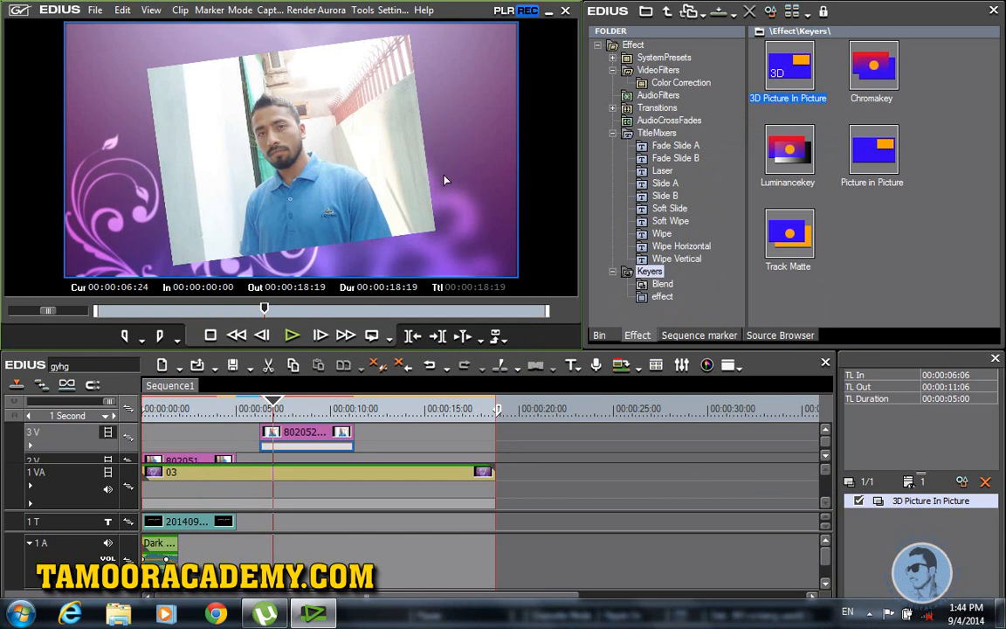
{"action": "left_click_drag", "start_coordinate": [163, 524], "coordinate": [272, 523]}
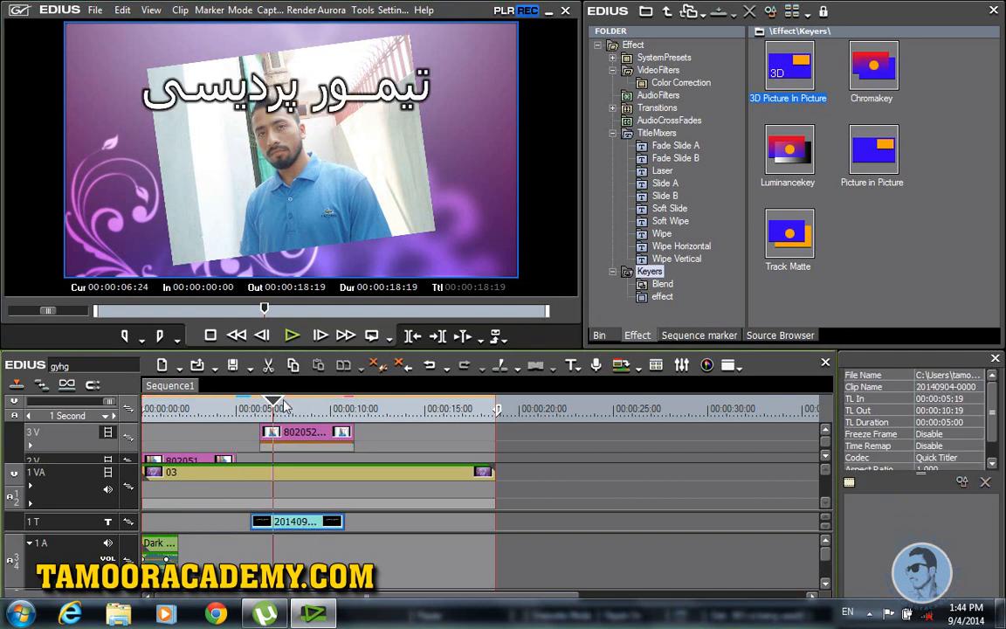
{"action": "left_click_drag", "start_coordinate": [272, 408], "coordinate": [251, 409]}
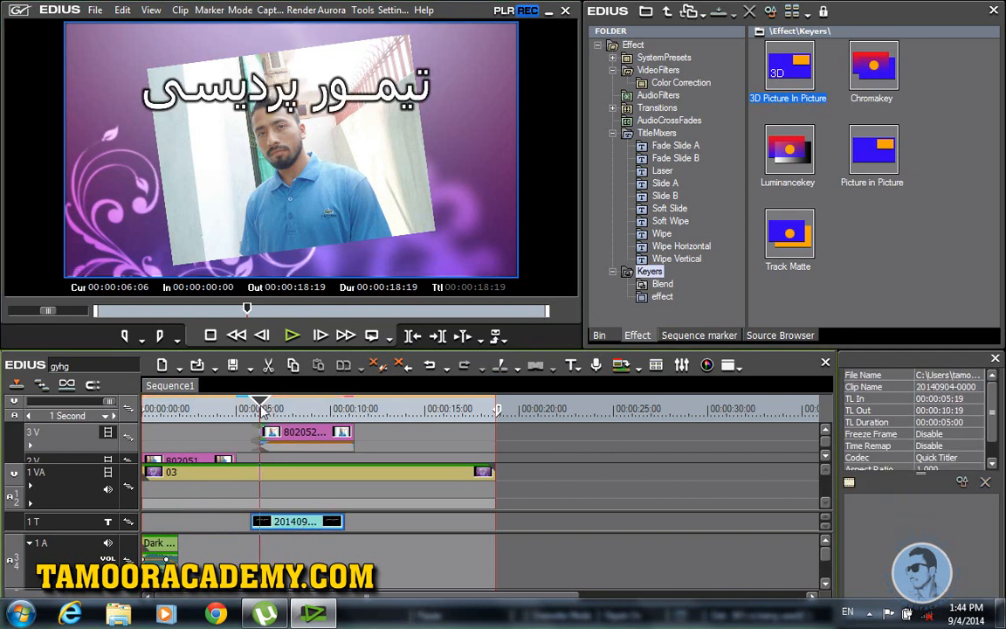
{"action": "left_click", "coordinate": [290, 336]}
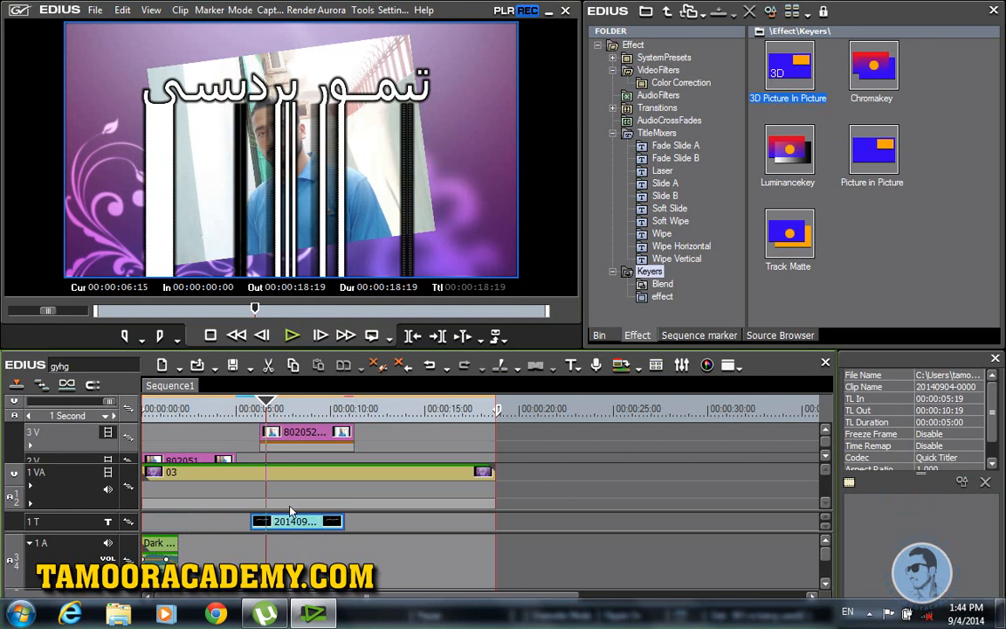
Step: Shift the title clip later to about 00:00:07:04 and play it back to check
{"action": "left_click_drag", "start_coordinate": [291, 521], "coordinate": [317, 522]}
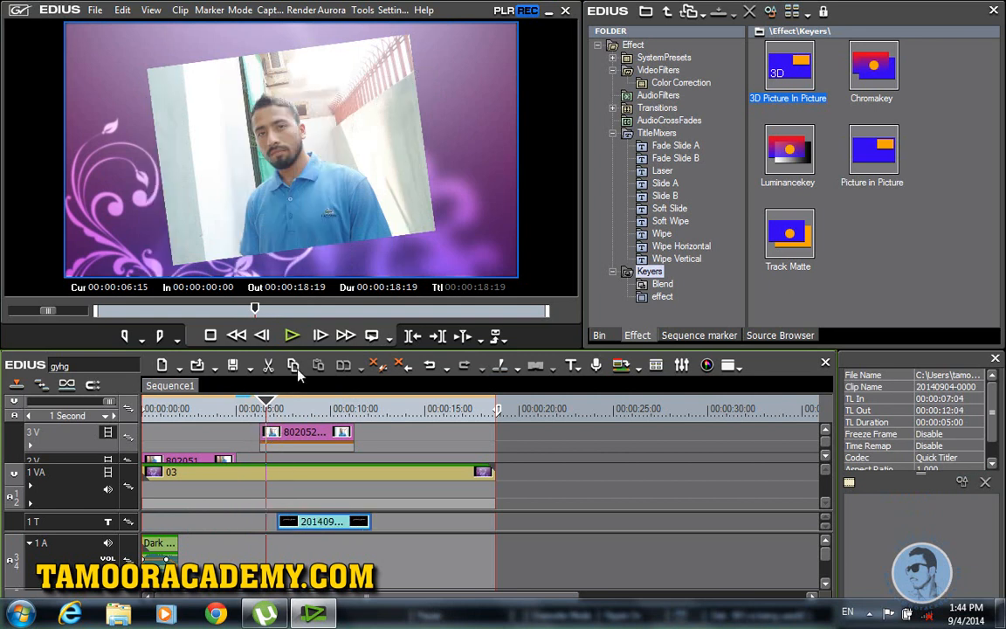
{"action": "left_click", "coordinate": [293, 337]}
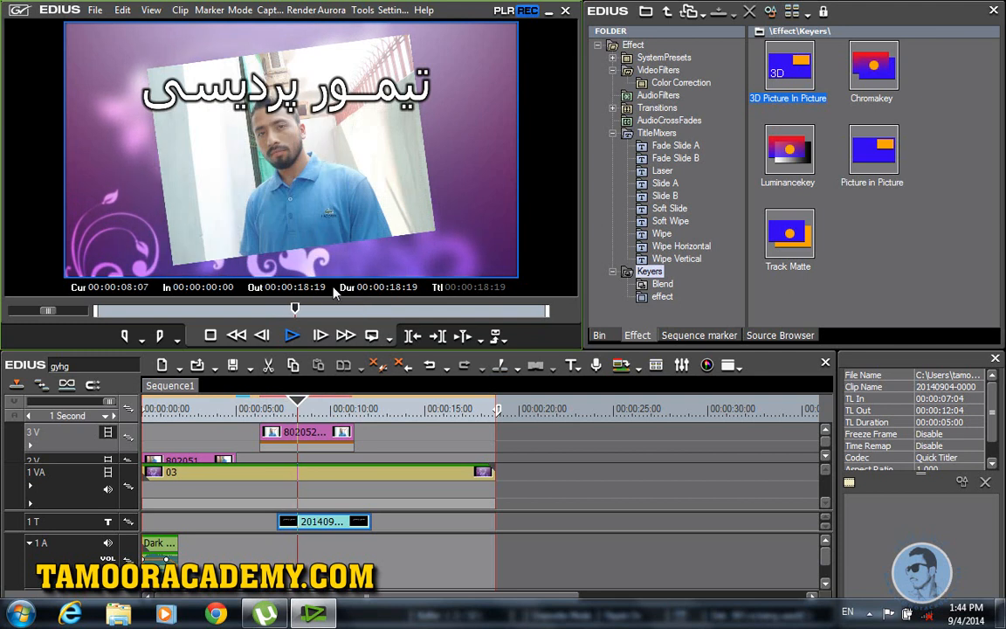
{"action": "left_click", "coordinate": [293, 337]}
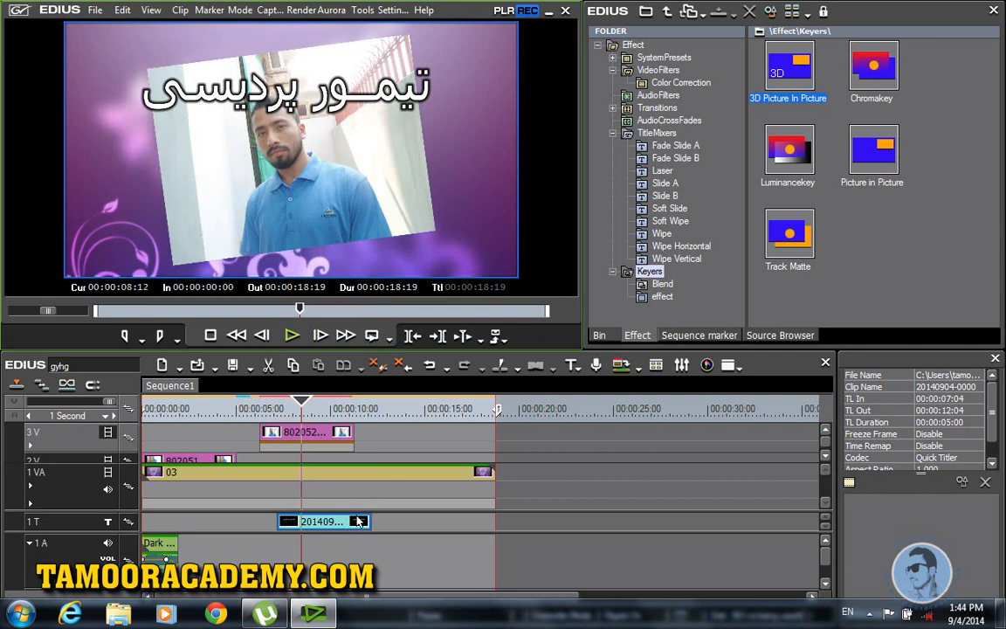
{"action": "left_click_drag", "start_coordinate": [344, 532], "coordinate": [354, 453]}
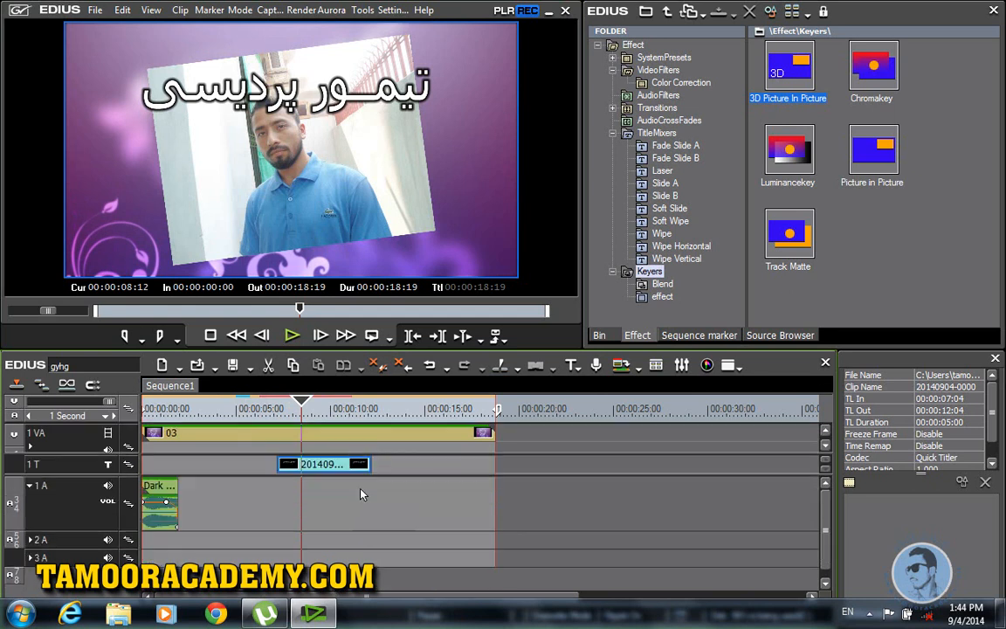
{"action": "left_click_drag", "start_coordinate": [301, 405], "coordinate": [226, 403]}
{"action": "left_click_drag", "start_coordinate": [294, 404], "coordinate": [296, 439]}
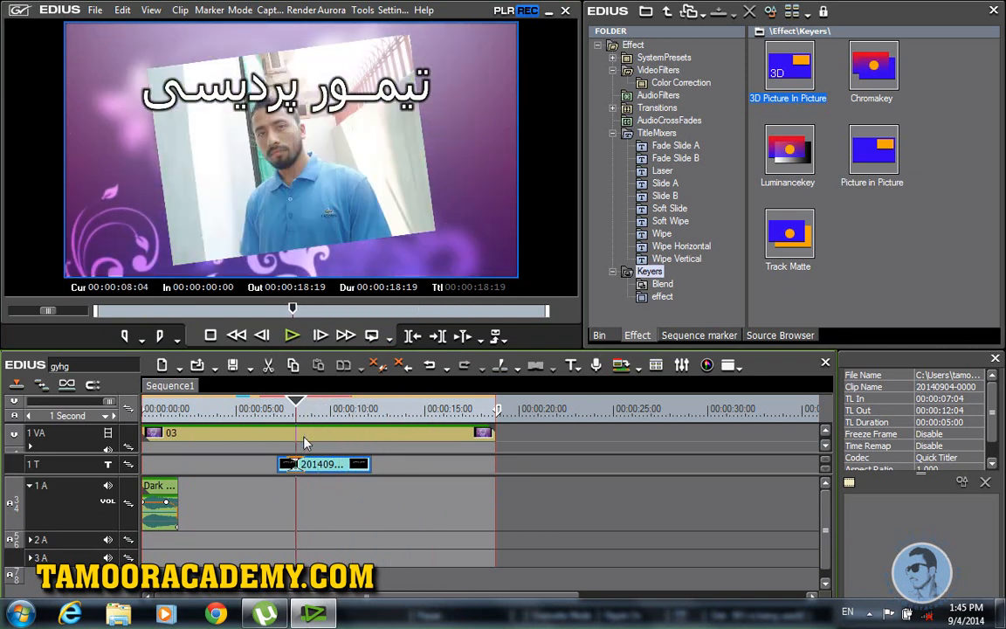
{"action": "left_click", "coordinate": [612, 133]}
{"action": "left_click_drag", "start_coordinate": [296, 405], "coordinate": [374, 406]}
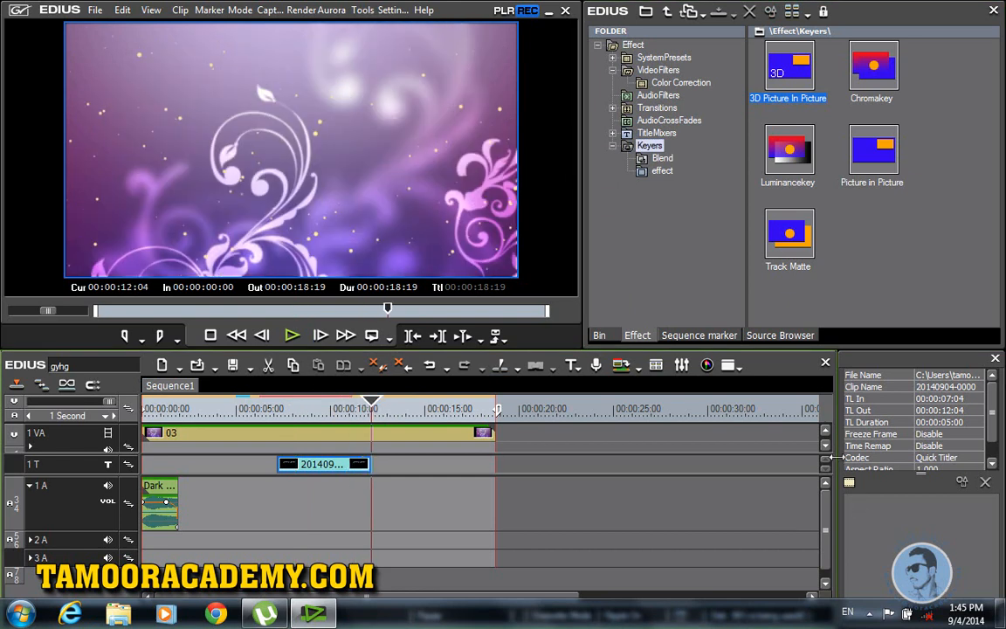
{"action": "left_click", "coordinate": [826, 445]}
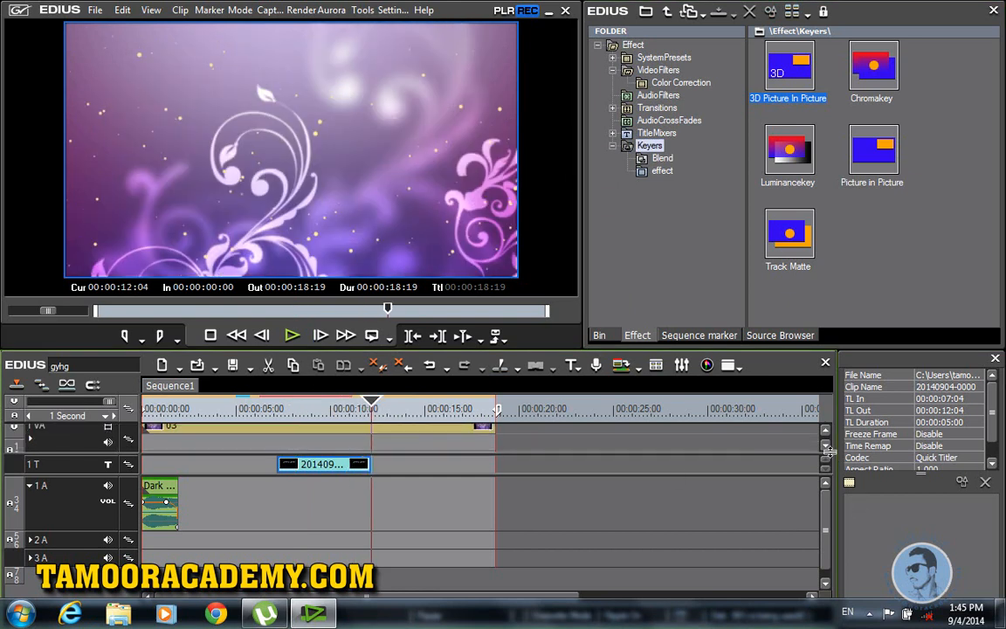
{"action": "left_click", "coordinate": [826, 431]}
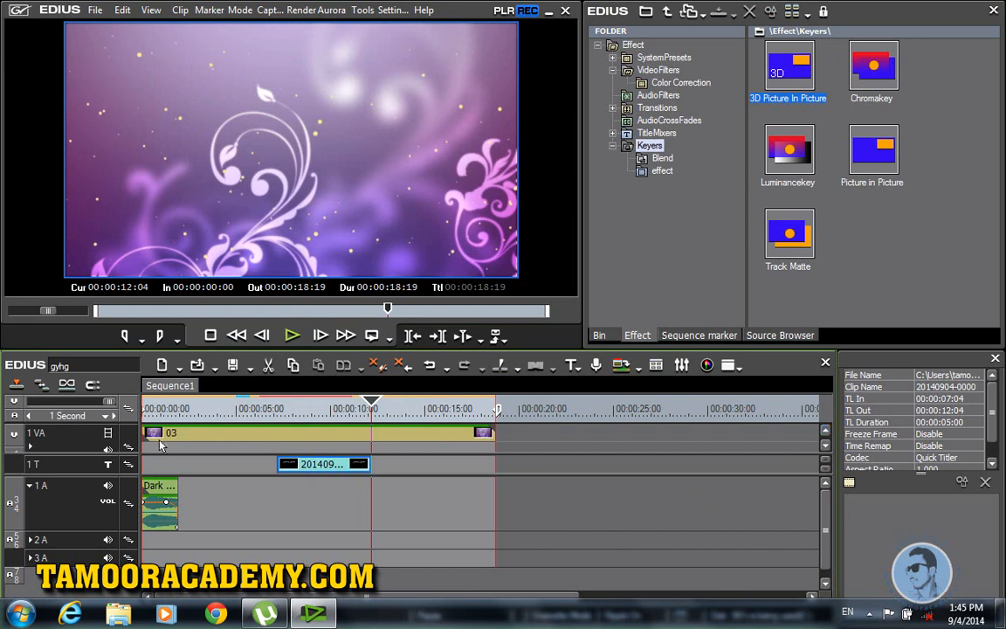
{"action": "left_click_drag", "start_coordinate": [132, 453], "coordinate": [134, 526]}
{"action": "left_click", "coordinate": [305, 442]}
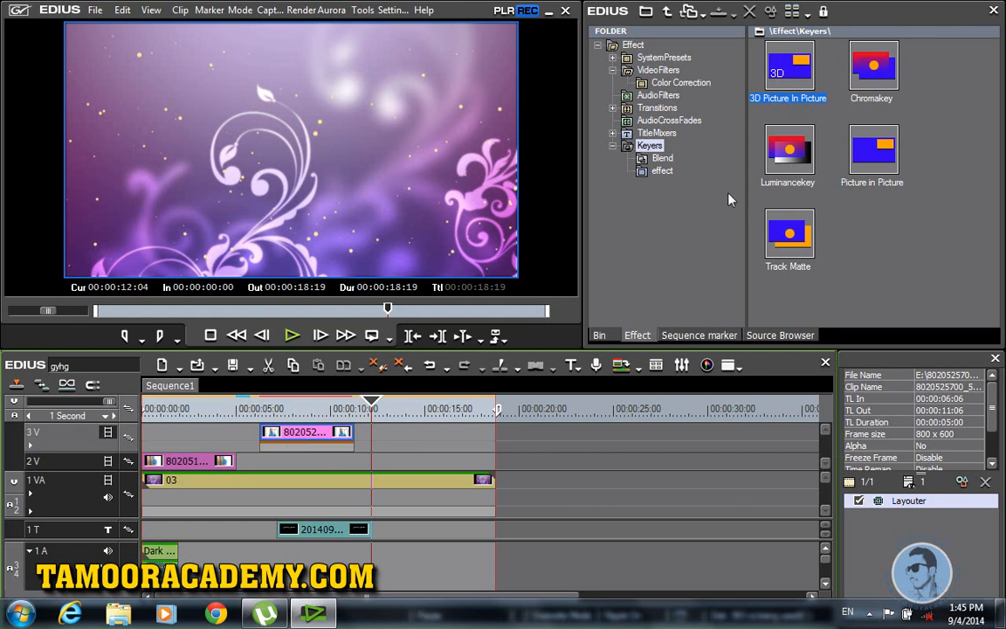
Step: Place a third photo on 3V at 00:00:12:04, apply 3D Picture In Picture, and open its settings
{"action": "left_click", "coordinate": [599, 335]}
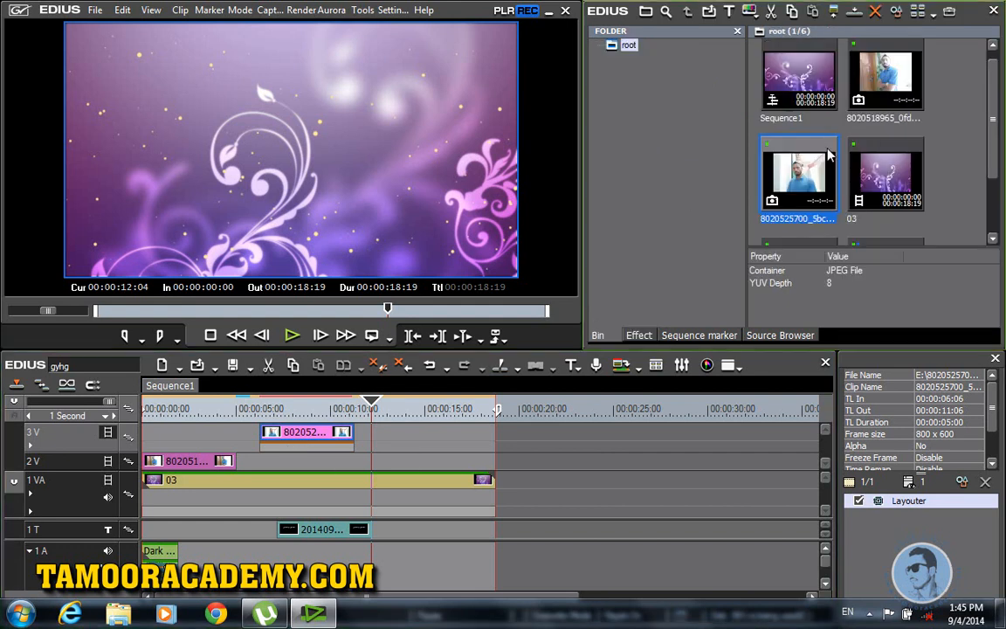
{"action": "left_click_drag", "start_coordinate": [895, 77], "coordinate": [374, 443]}
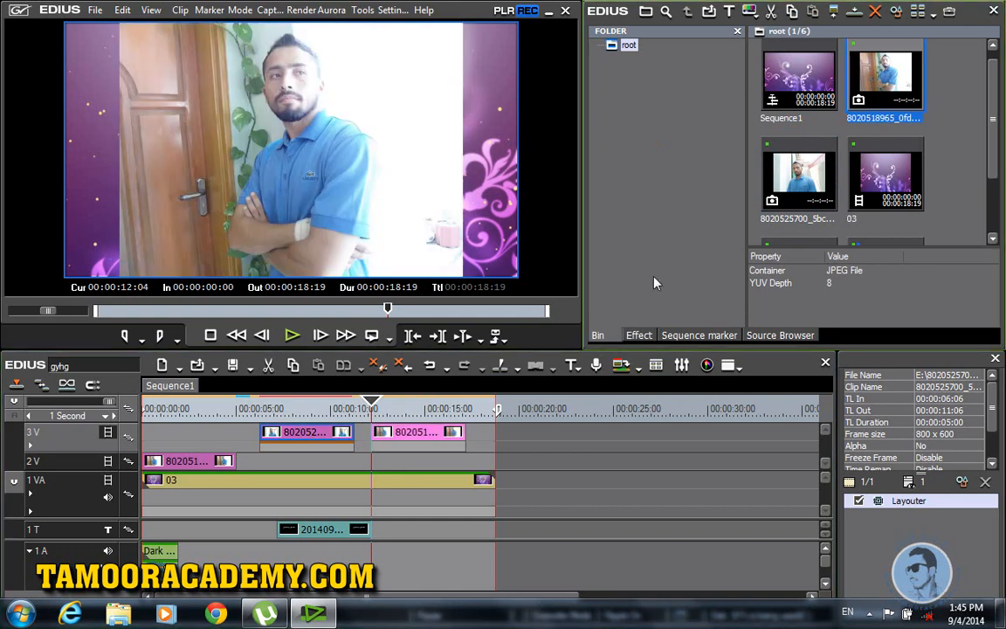
{"action": "left_click", "coordinate": [639, 335]}
{"action": "left_click_drag", "start_coordinate": [790, 72], "coordinate": [404, 447]}
{"action": "double_click", "coordinate": [897, 509]}
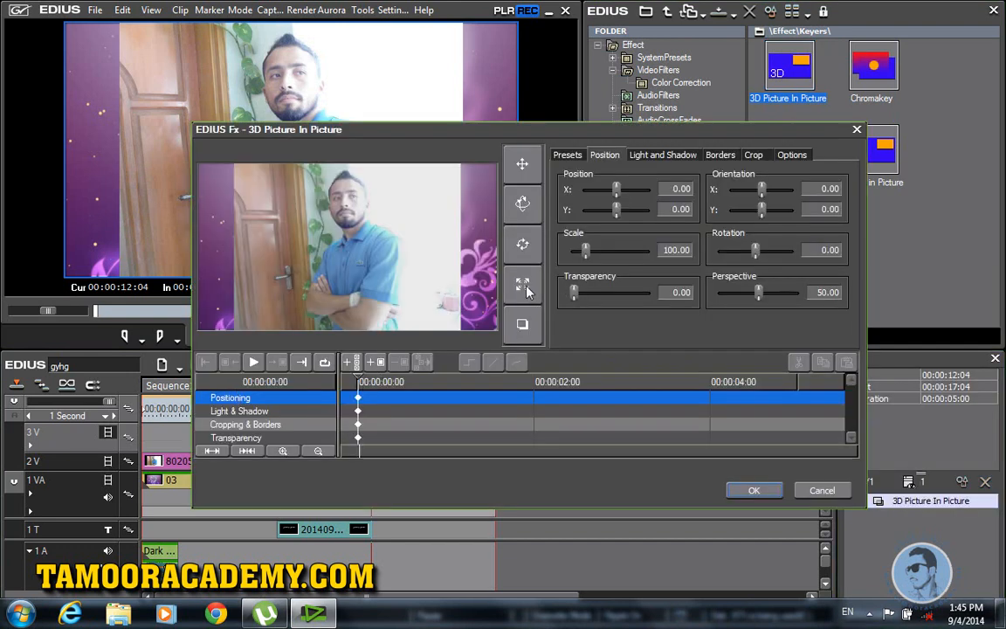
Step: Animate the third photo sliding in from off-frame left (X -139.21) to centre by frame 7, then play it
{"action": "left_click", "coordinate": [522, 163]}
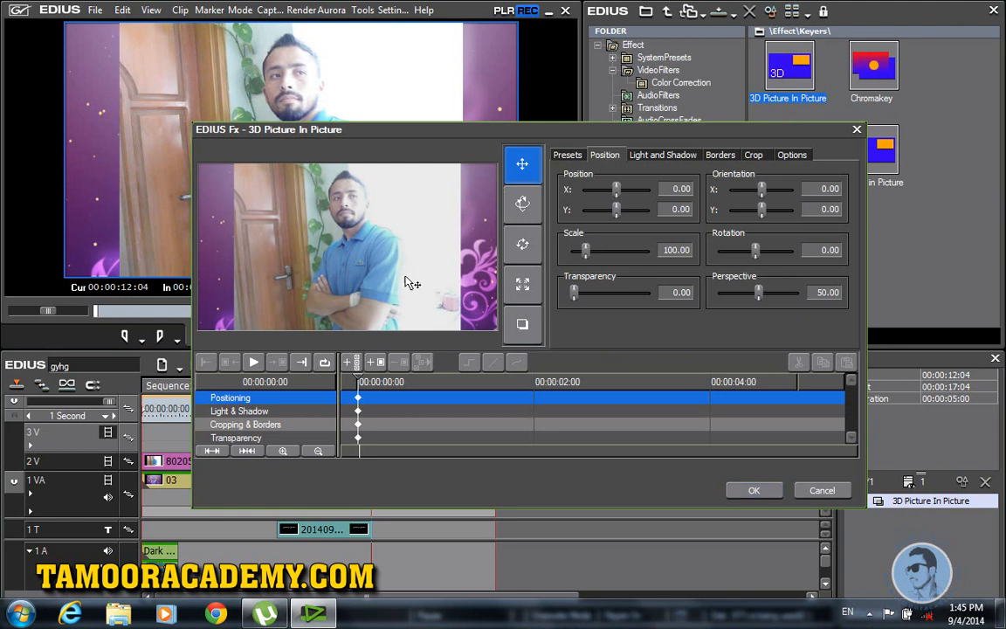
{"action": "left_click_drag", "start_coordinate": [416, 258], "coordinate": [3, 234]}
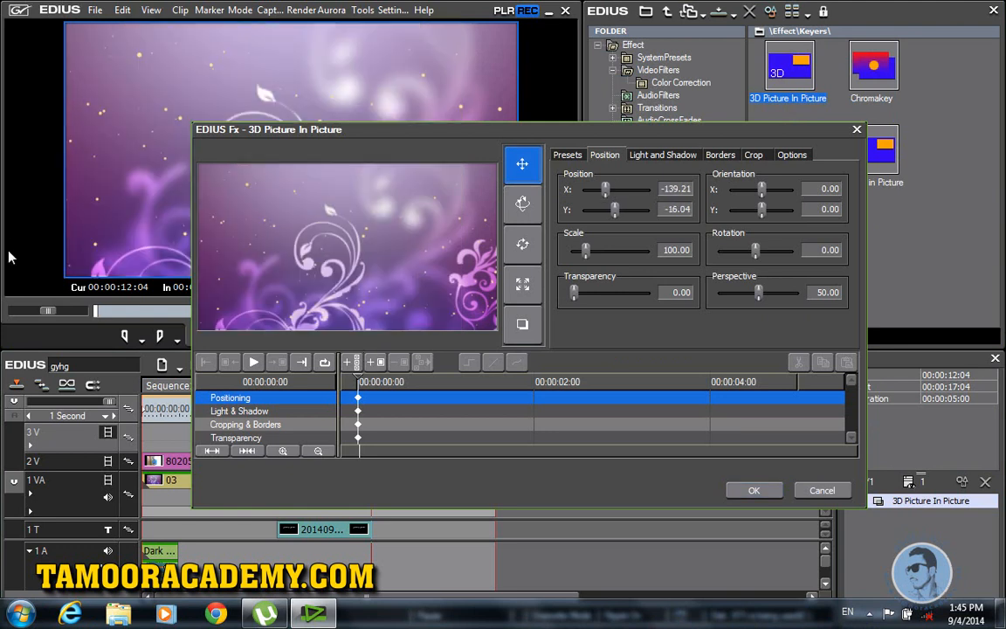
{"action": "left_click_drag", "start_coordinate": [358, 382], "coordinate": [371, 380]}
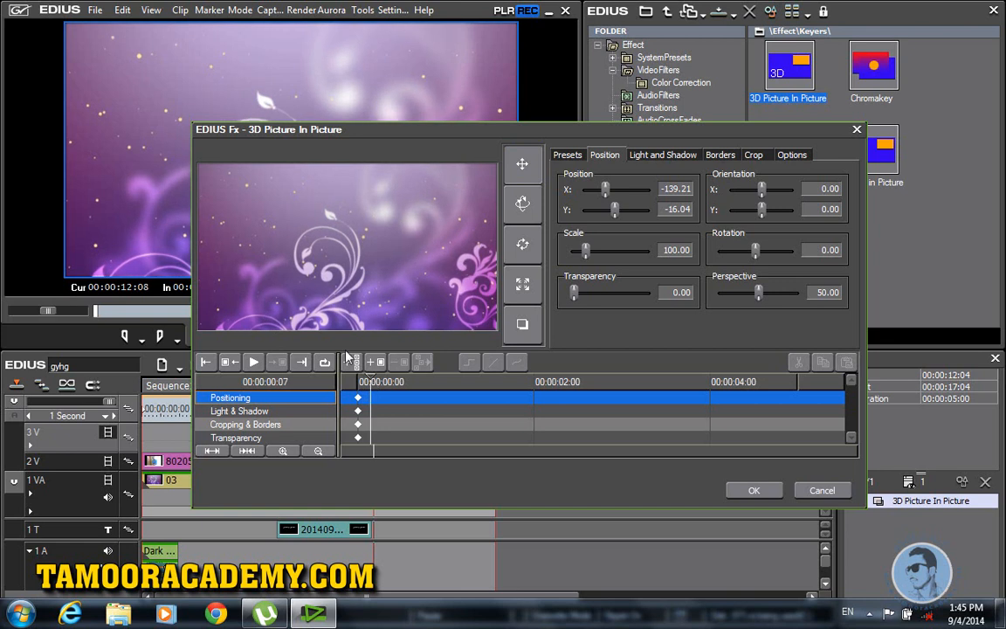
{"action": "left_click_drag", "start_coordinate": [191, 249], "coordinate": [622, 297]}
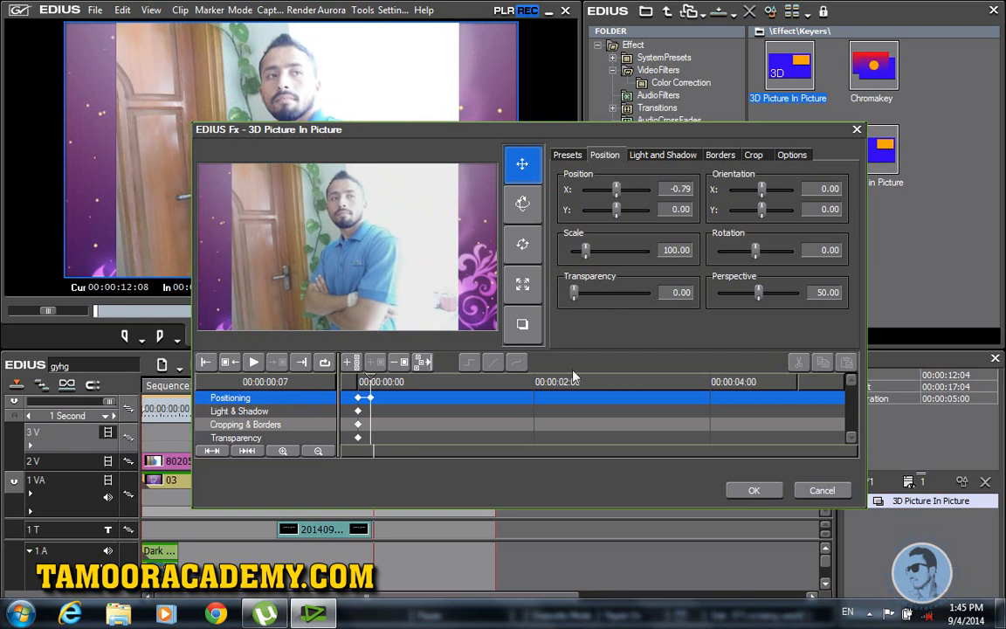
{"action": "left_click", "coordinate": [755, 491]}
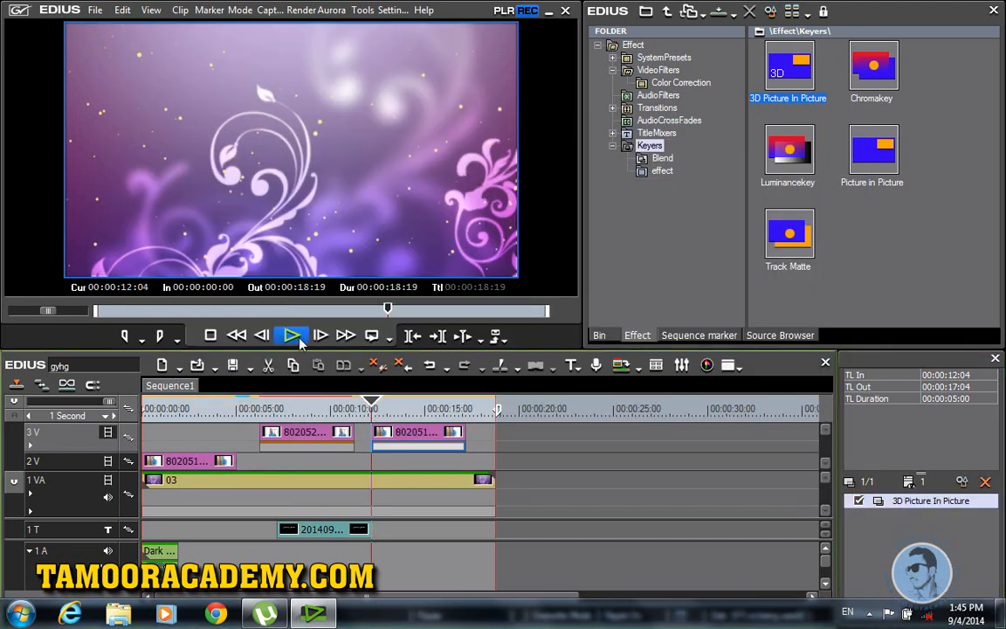
{"action": "left_click", "coordinate": [302, 344]}
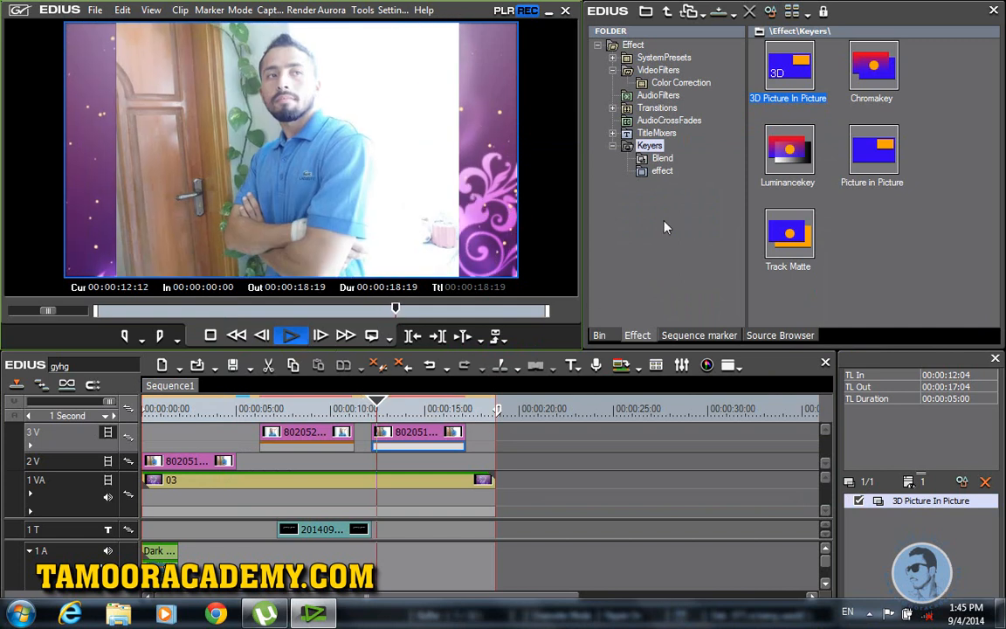